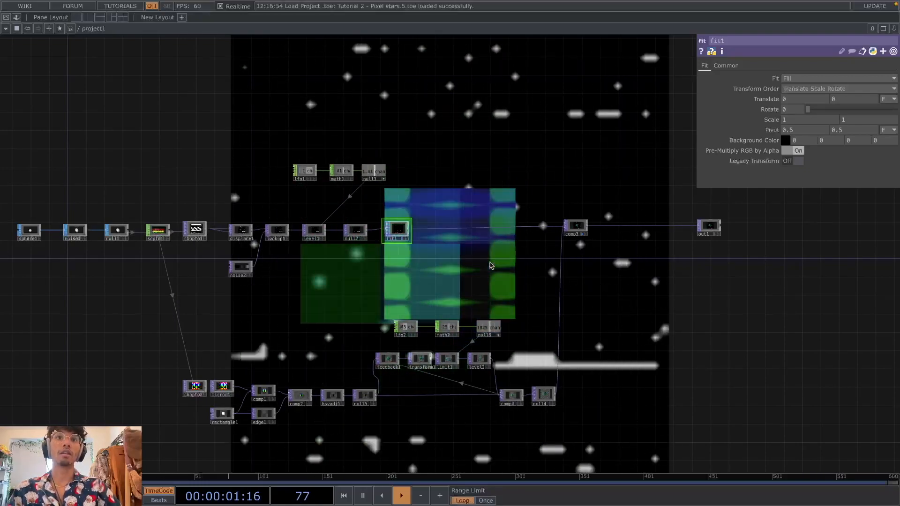
# Step: Examine the existing operator network, from the sphere source through the feedback branch to the final composite and output
pyautogui.scroll(3, 497, 276)
pyautogui.scroll(-2, 431, 291)
pyautogui.moveTo(432, 291); pyautogui.dragTo(588, 267)
pyautogui.scroll(-3, 401, 305)
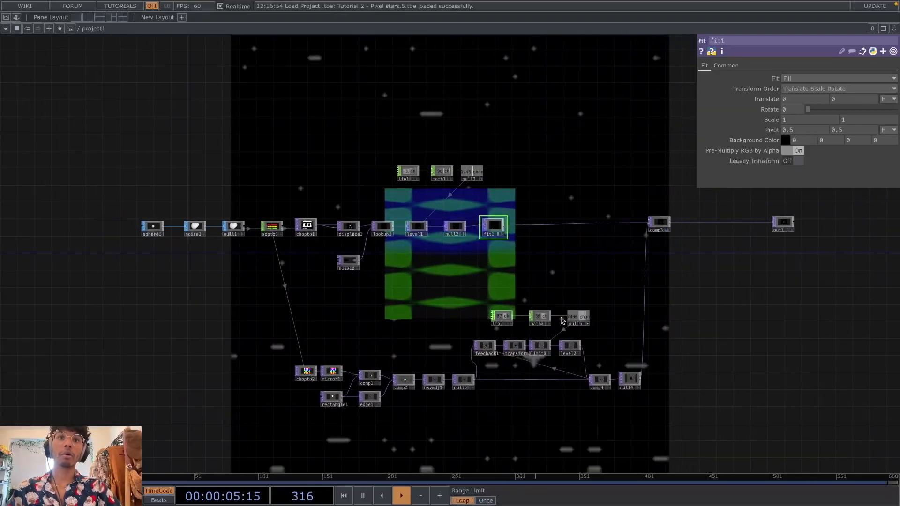
pyautogui.scroll(4, 484, 266)
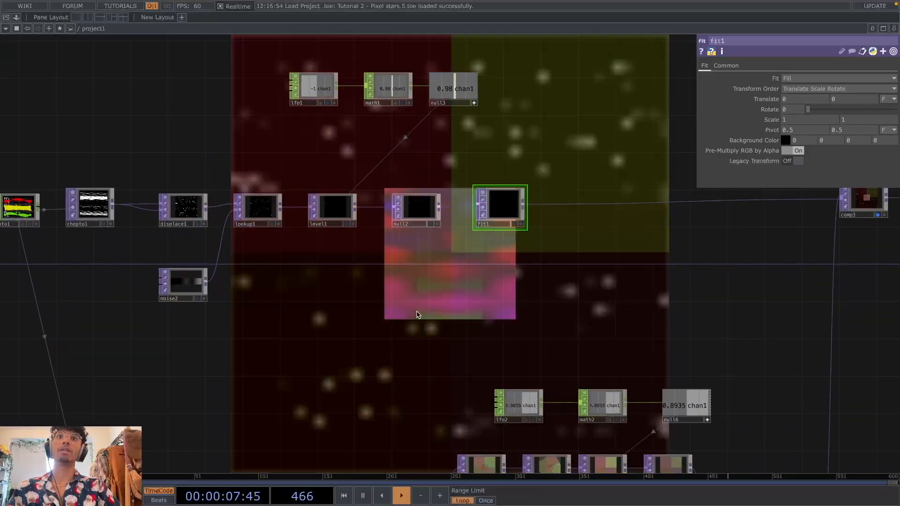
pyautogui.scroll(-2, 417, 311)
pyautogui.scroll(-3, 417, 311)
pyautogui.moveTo(404, 320); pyautogui.dragTo(336, 352)
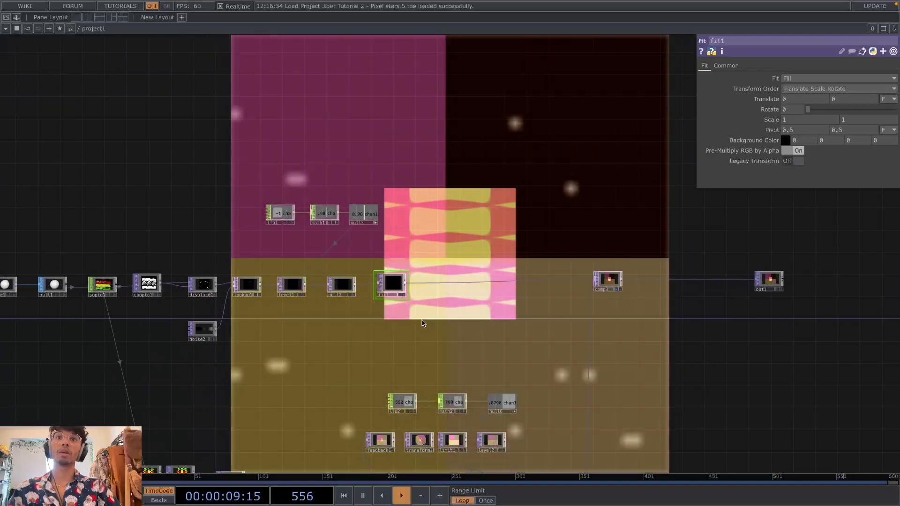
pyautogui.scroll(1, 392, 313)
pyautogui.scroll(-1, 392, 313)
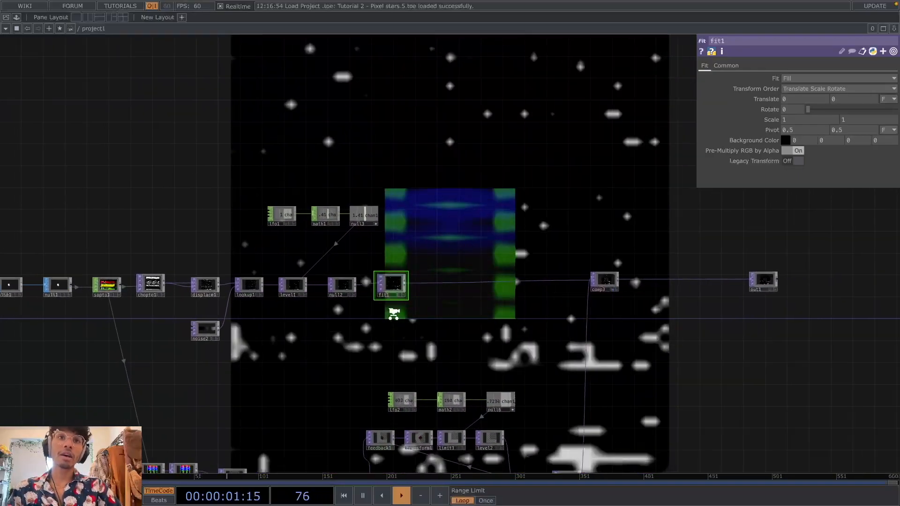
pyautogui.scroll(3, 394, 321)
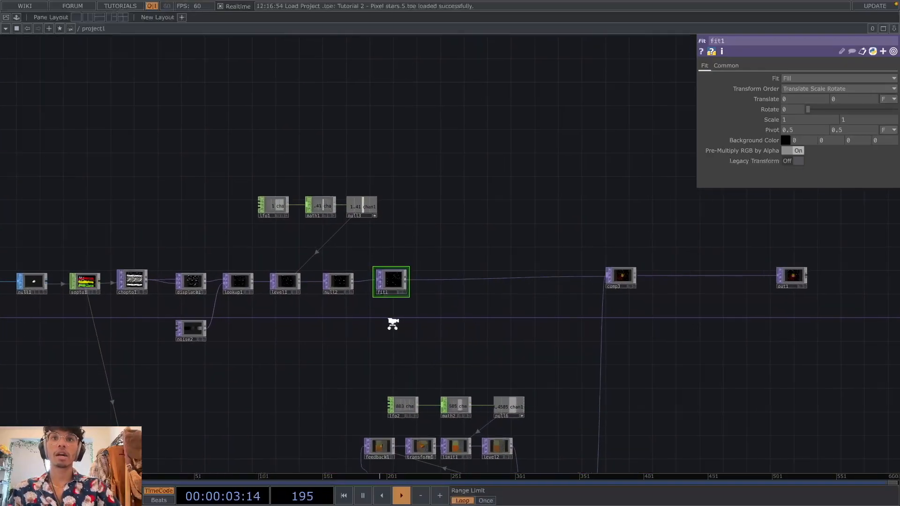
pyautogui.scroll(-3, 539, 345)
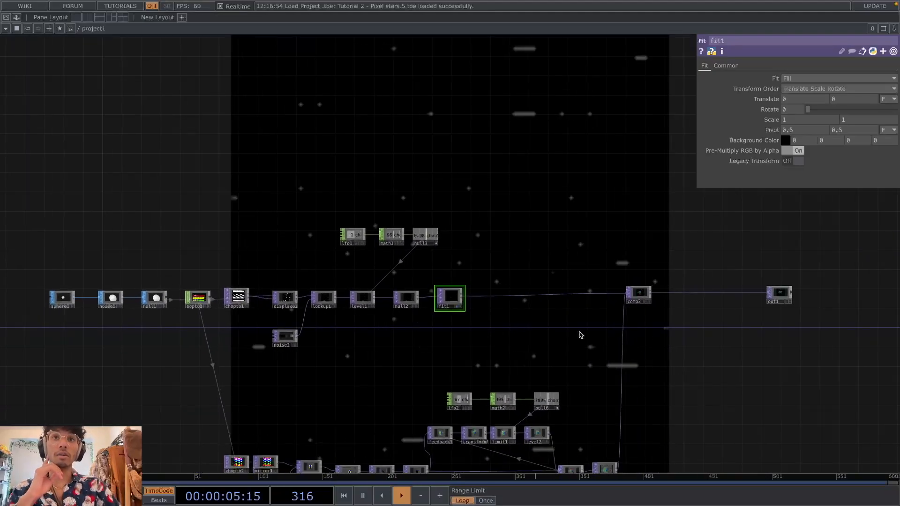
pyautogui.moveTo(582, 331); pyautogui.dragTo(512, 328)
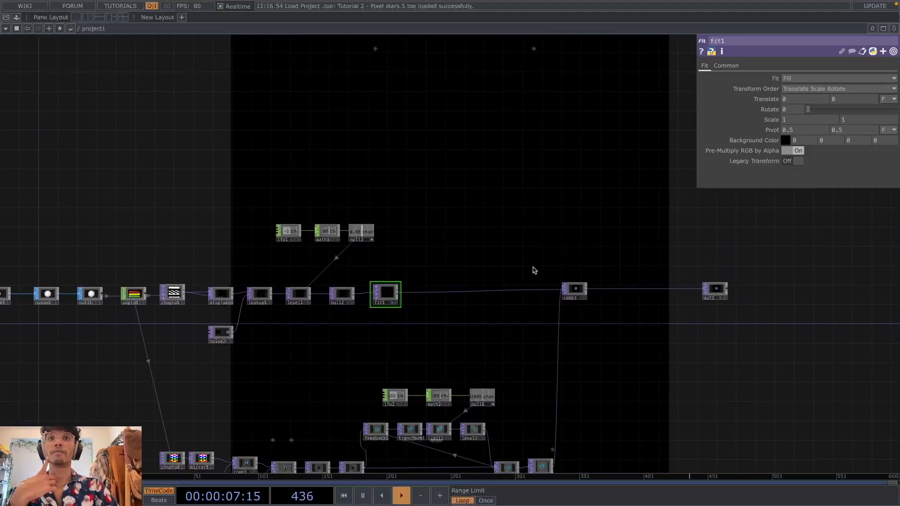
pyautogui.scroll(-1, 628, 386)
pyautogui.moveTo(598, 359); pyautogui.dragTo(509, 294)
pyautogui.scroll(3, 431, 349)
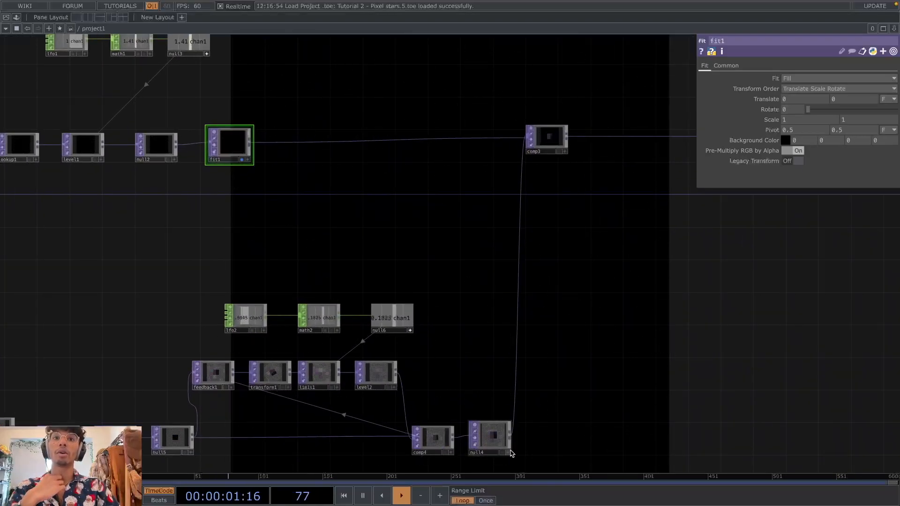
# Step: Preview the feedback branch's null4 output in the network background, and switch its display back off
pyautogui.click(502, 453)
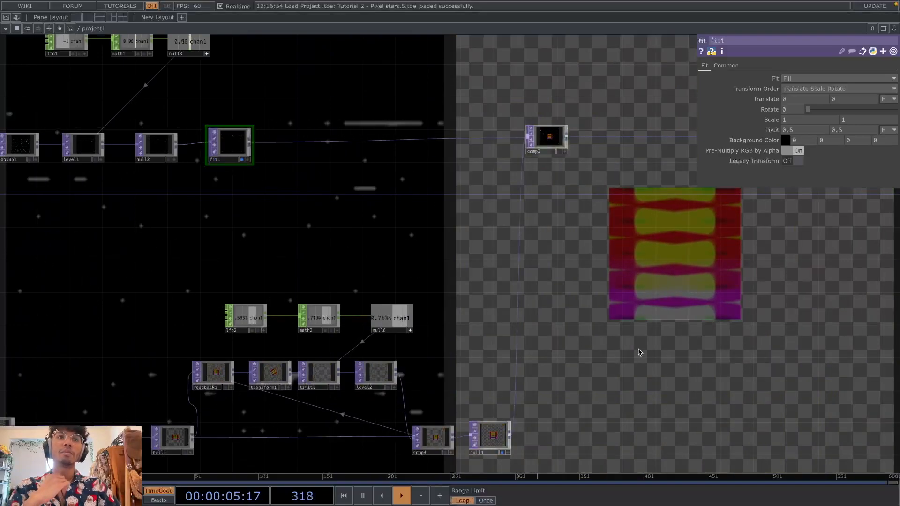
pyautogui.scroll(-3, 465, 386)
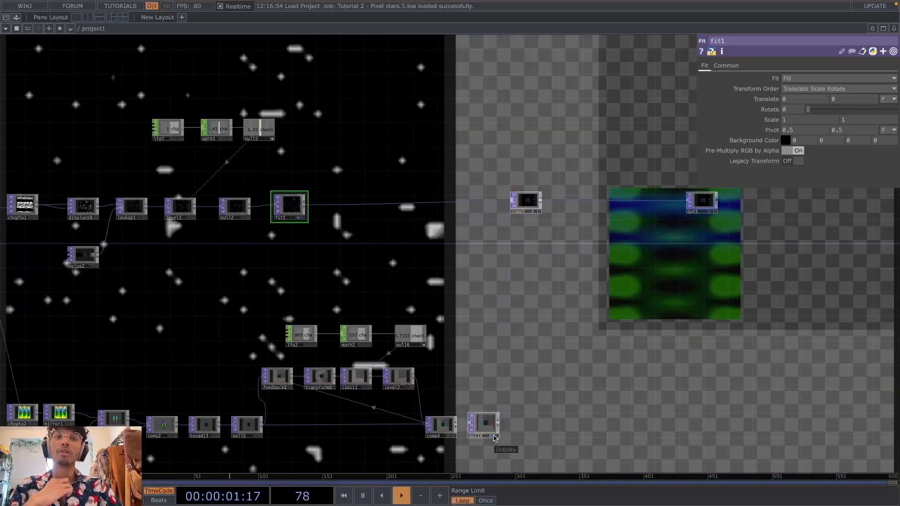
pyautogui.click(494, 436)
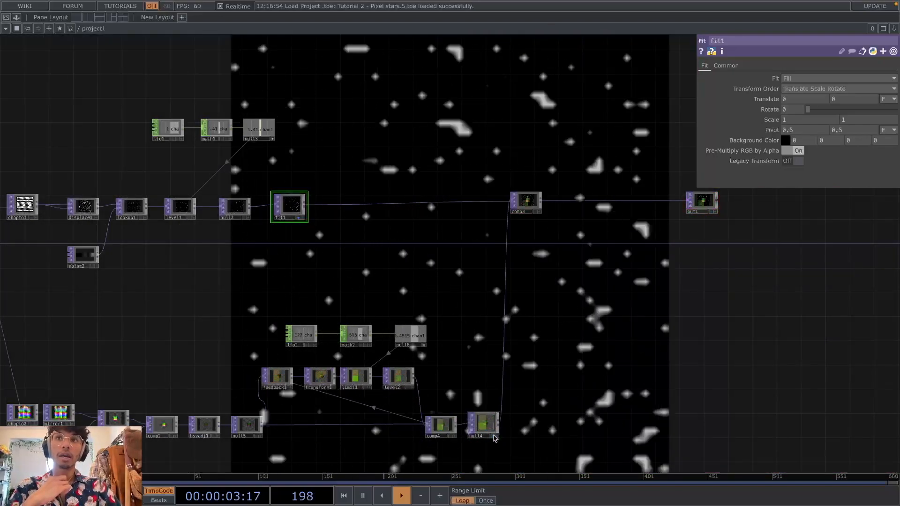
# Step: Turn off the background display of fit1 and delete all operators from the project1 network
pyautogui.click(300, 219)
pyautogui.scroll(-5, 403, 283)
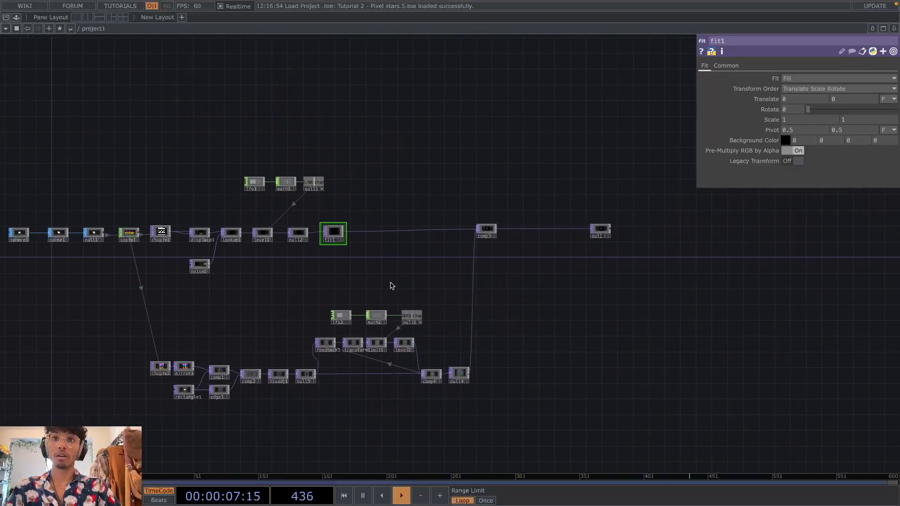
pyautogui.hotkey('ctrl', 'a')
pyautogui.press('Delete')
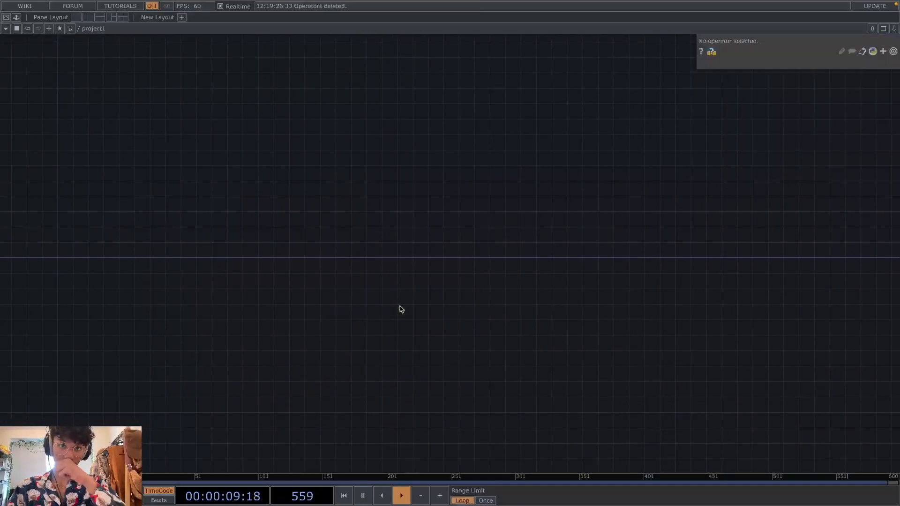
# Step: Place a Sphere SOP in the empty project1 network
pyautogui.scroll(4, 402, 309)
pyautogui.moveTo(401, 309); pyautogui.dragTo(309, 287)
pyautogui.moveTo(446, 293); pyautogui.dragTo(586, 310)
pyautogui.moveTo(300, 271); pyautogui.dragTo(336, 275)
pyautogui.scroll(-2, 340, 276)
pyautogui.press('Tab')
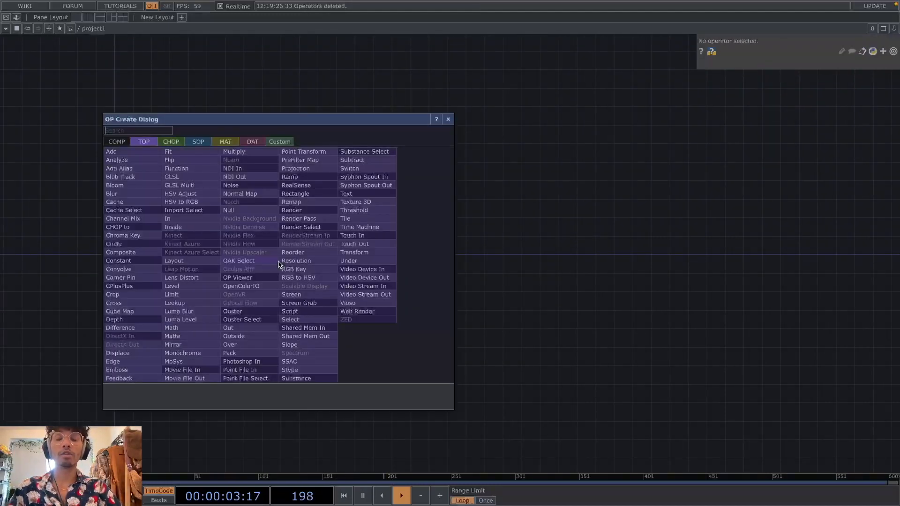
pyautogui.press('Tab')
pyautogui.press('Tab')
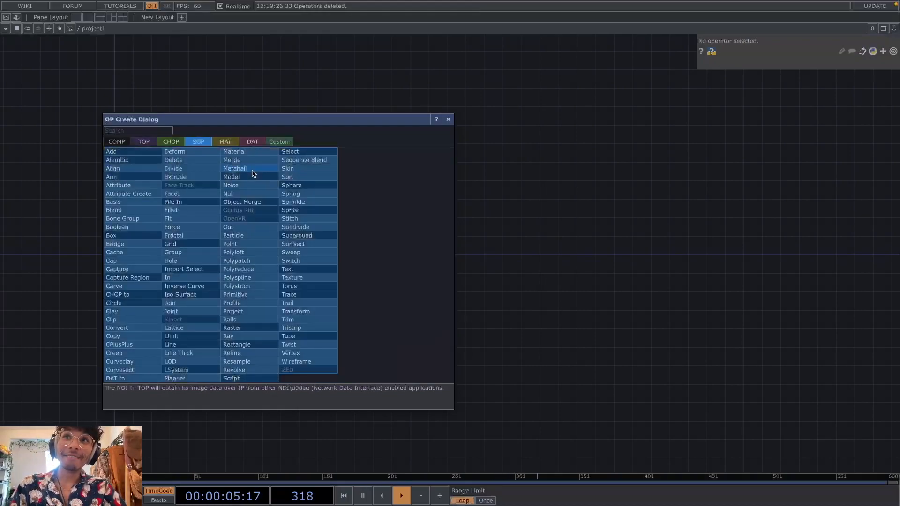
pyautogui.write('sphere')
pyautogui.press('Return')
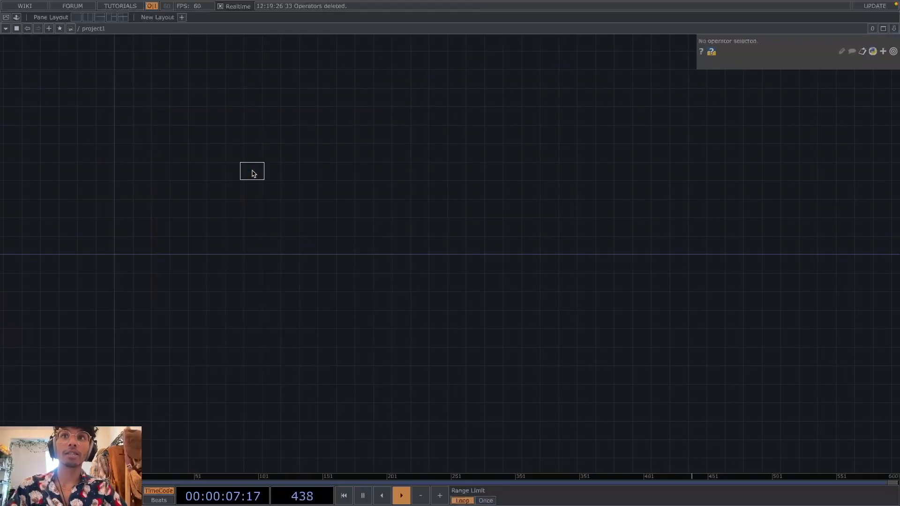
pyautogui.click(251, 171)
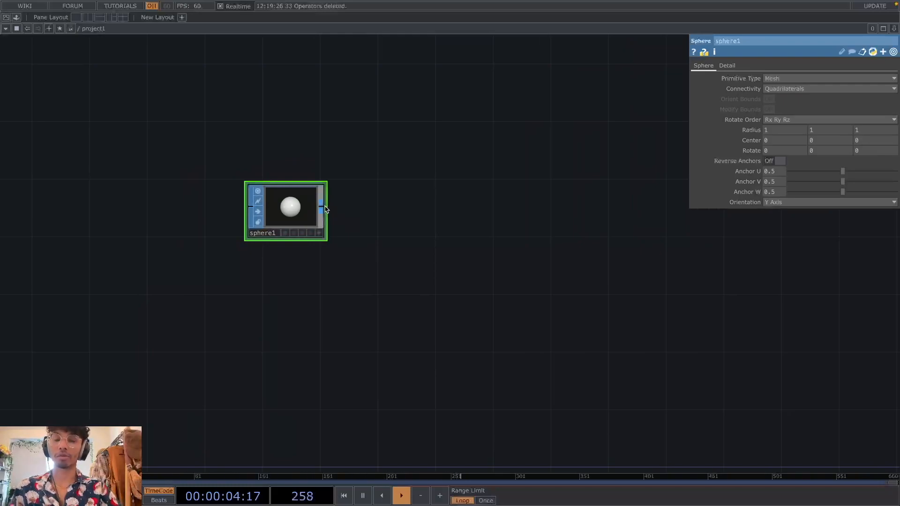
# Step: Add a Noise SOP connected to the sphere's output and place it beside the sphere
pyautogui.rightClick(326, 208)
pyautogui.write('noise')
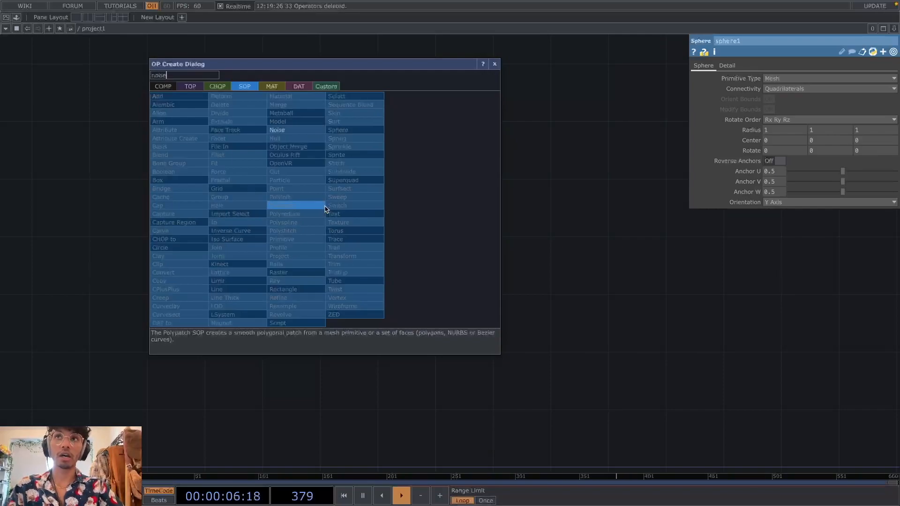
pyautogui.press('Return')
pyautogui.click(325, 208)
pyautogui.moveTo(349, 212); pyautogui.dragTo(435, 212)
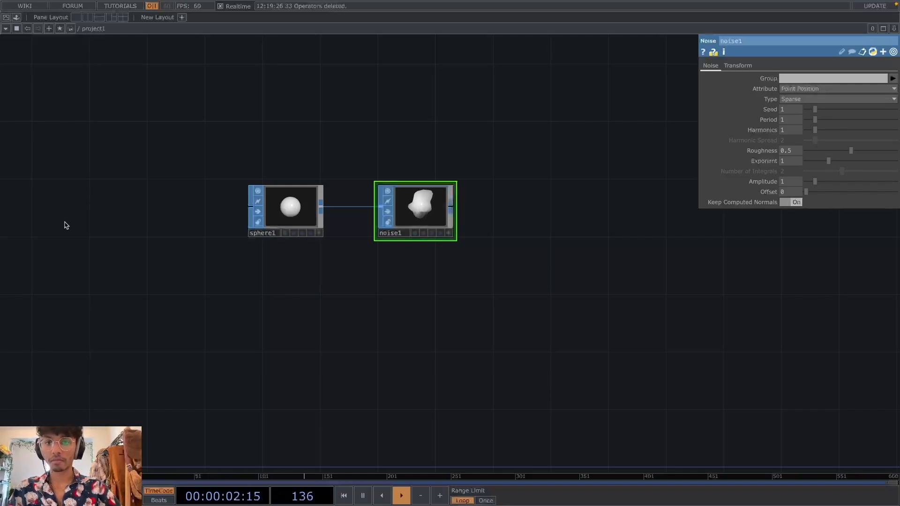
# Step: Add a Null SOP fed by the Noise SOP's output and place it after the noise
pyautogui.rightClick(455, 210)
pyautogui.write('null')
pyautogui.press('Return')
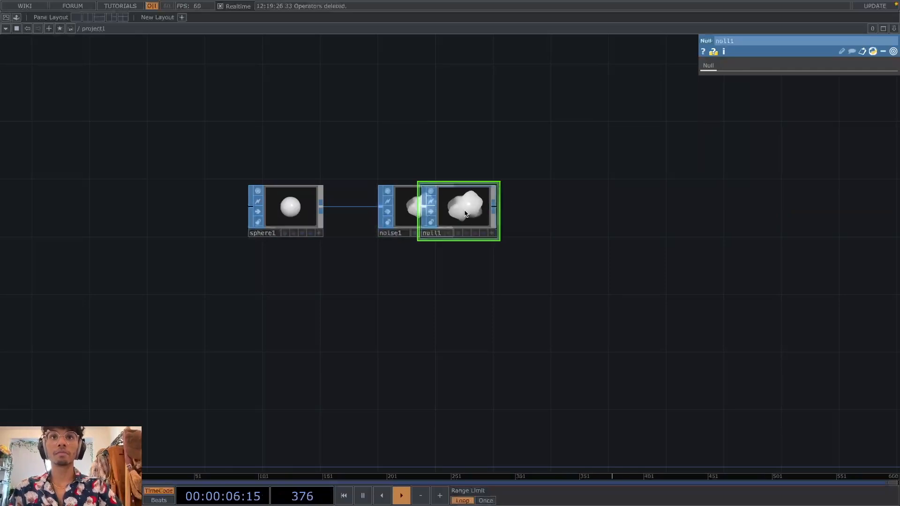
pyautogui.click(567, 213)
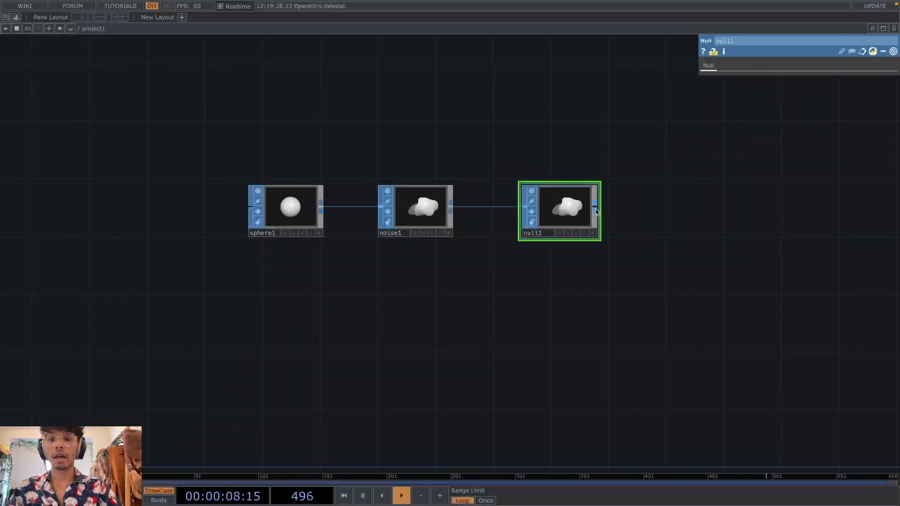
# Step: Convert the null1 geometry to channels by adding a SOP to CHOP from its output
pyautogui.rightClick(596, 212)
pyautogui.write('sop')
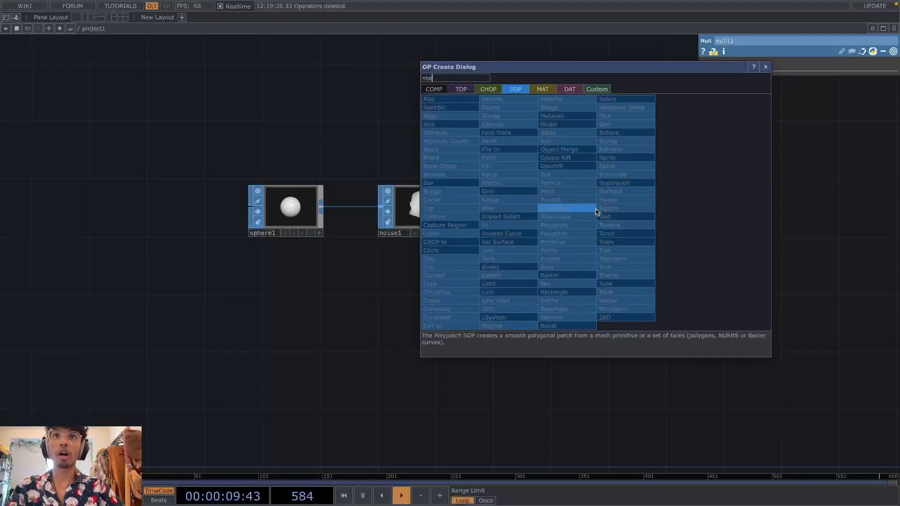
pyautogui.click(488, 90)
pyautogui.click(445, 107)
pyautogui.click(712, 202)
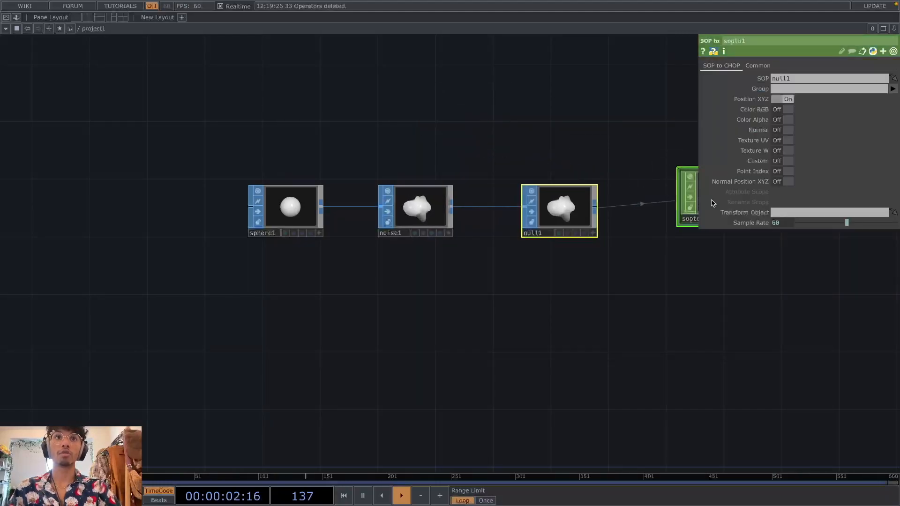
pyautogui.rightClick(594, 207)
pyautogui.click(484, 87)
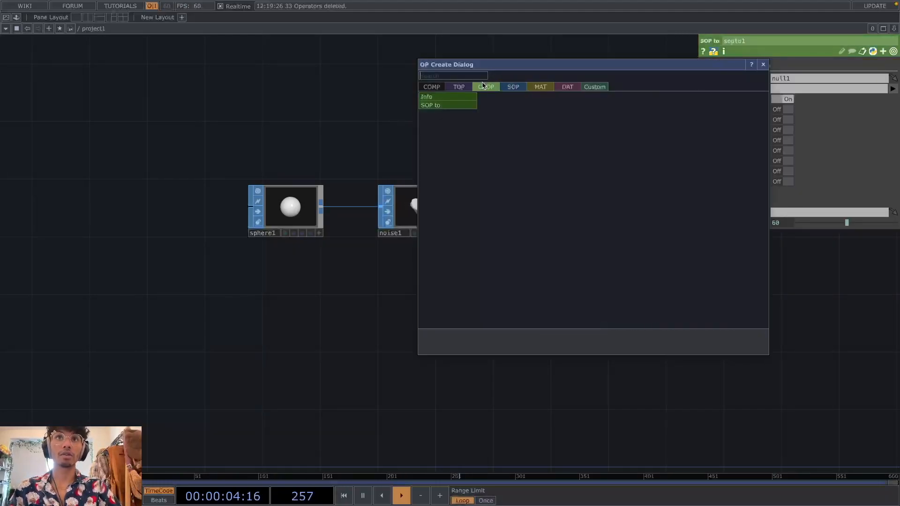
pyautogui.click(763, 67)
# Step: Align the SOP to CHOP in the operator row and add a CHOP to TOP fed by its output
pyautogui.moveTo(578, 351); pyautogui.dragTo(367, 422)
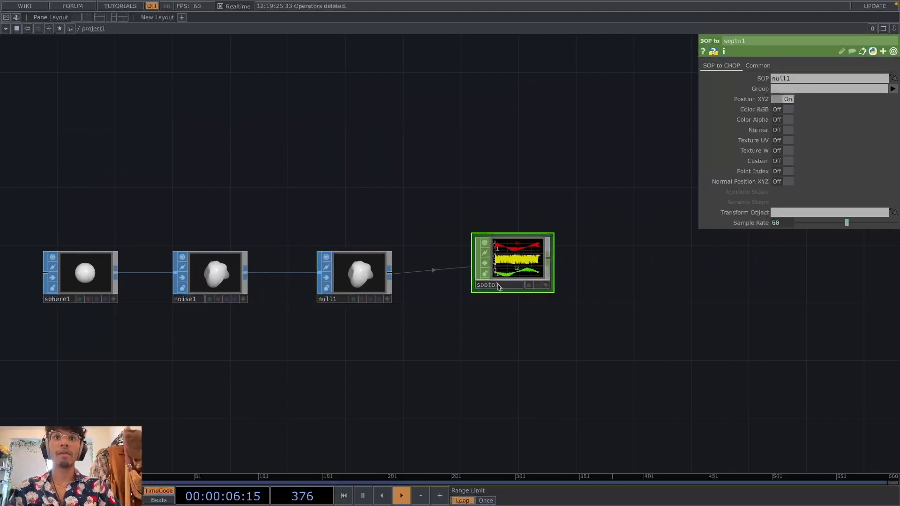
pyautogui.moveTo(500, 292); pyautogui.dragTo(501, 292)
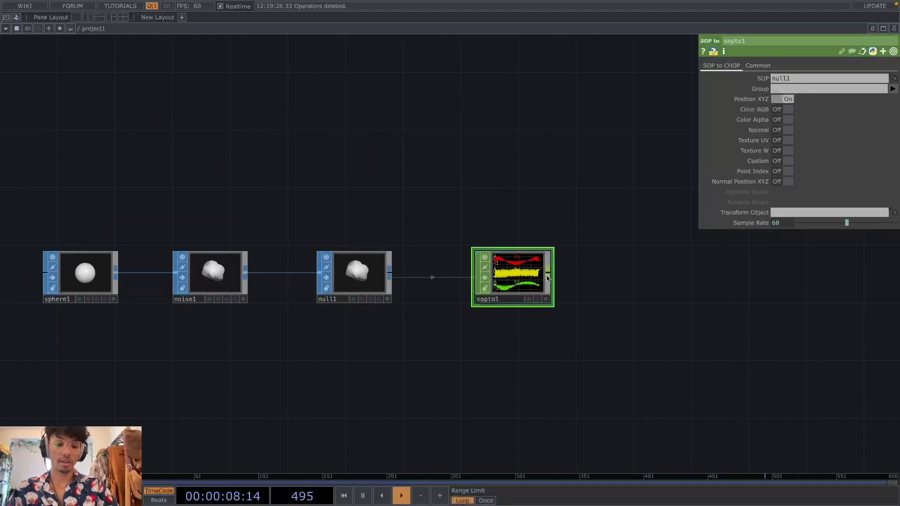
pyautogui.click(548, 279)
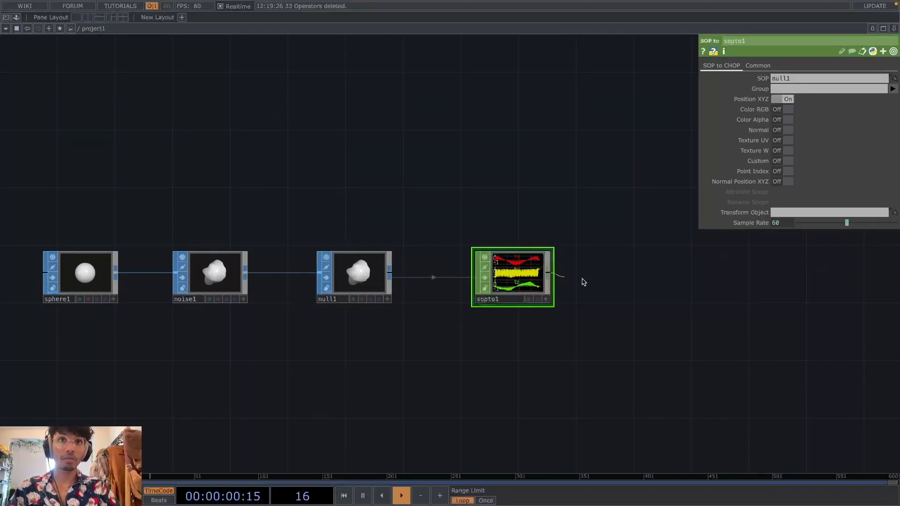
pyautogui.rightClick(548, 274)
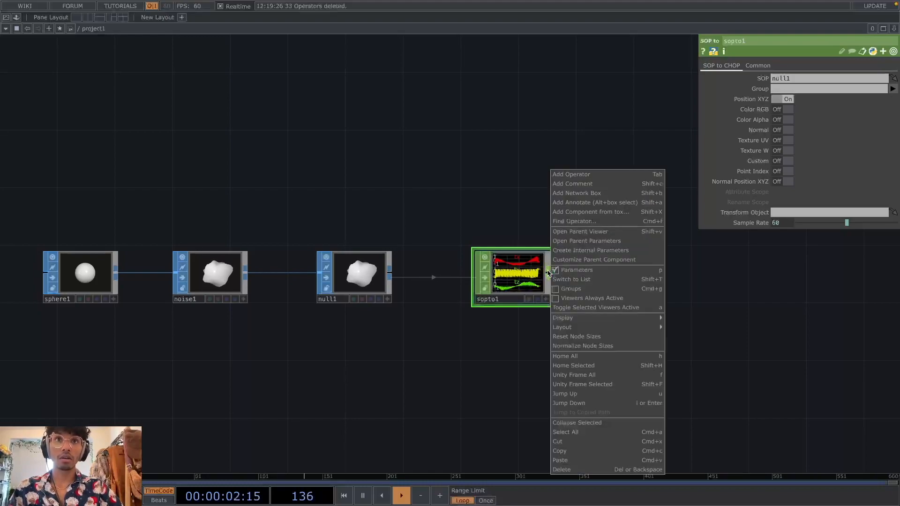
pyautogui.rightClick(550, 273)
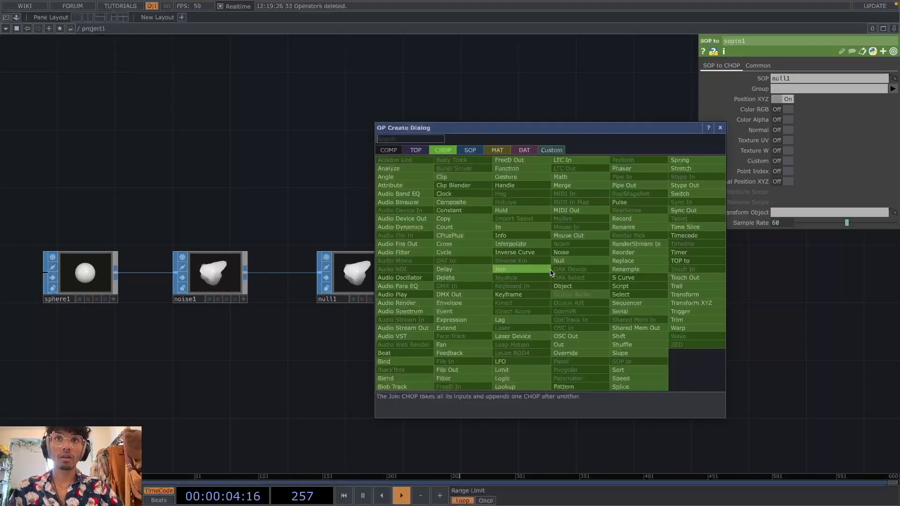
pyautogui.click(416, 150)
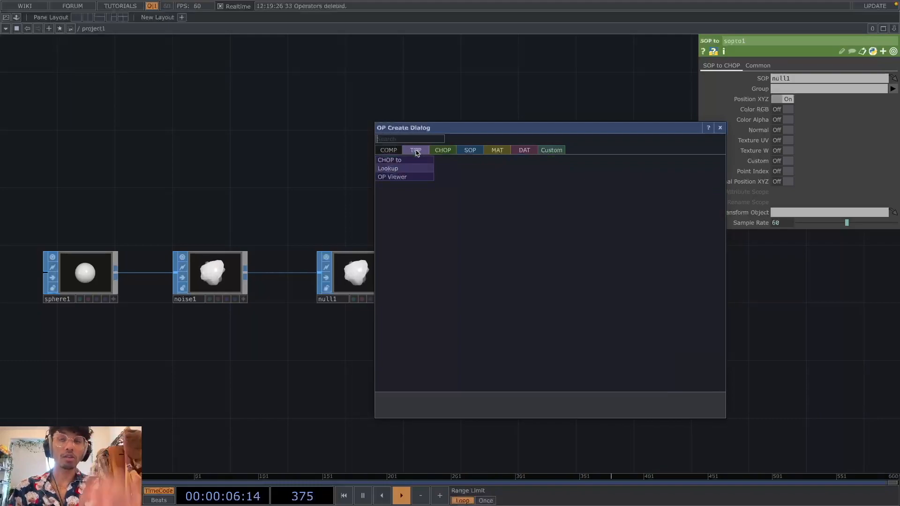
pyautogui.click(410, 160)
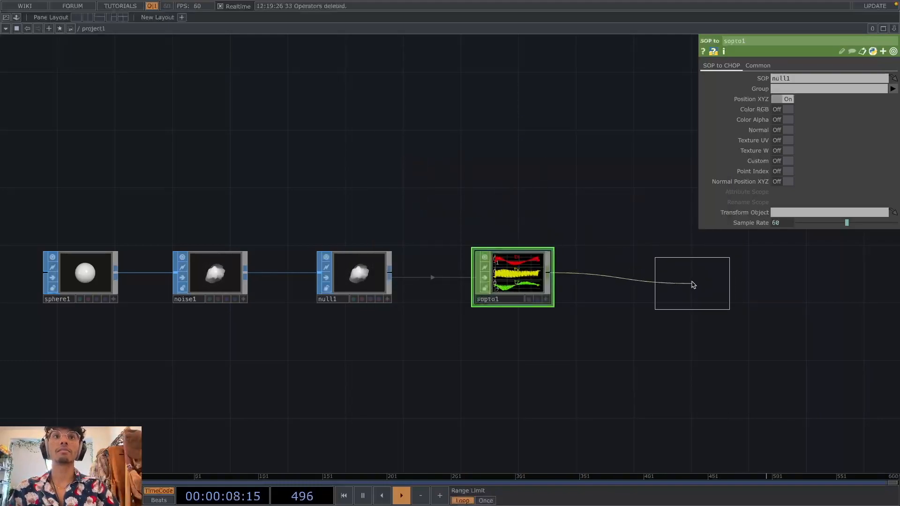
pyautogui.click(689, 279)
# Step: Set the Noise SOP's period to 6.2, amplitude to 10 and type to Harmonic Summation
pyautogui.moveTo(508, 349); pyautogui.dragTo(663, 358)
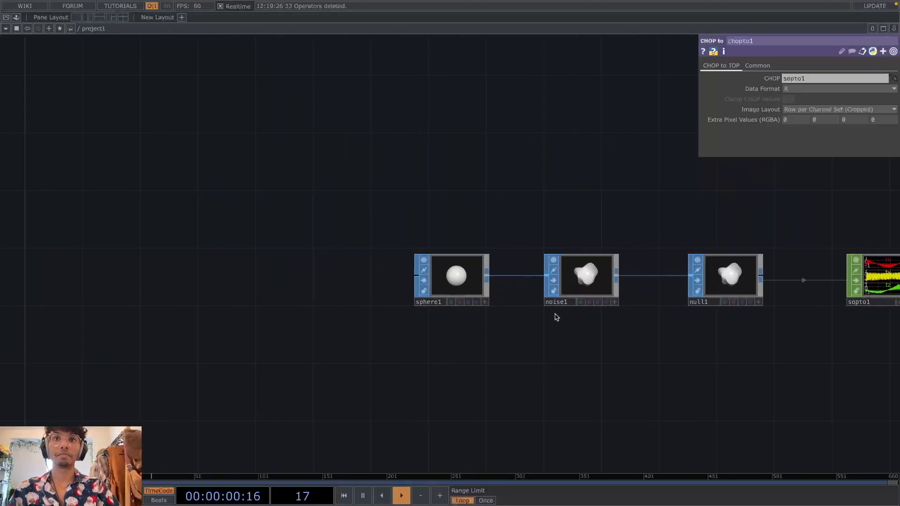
pyautogui.click(445, 283)
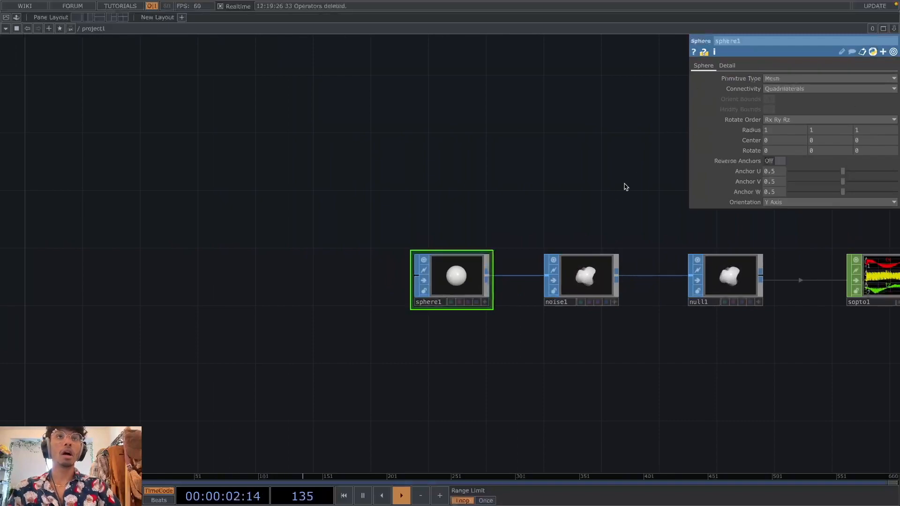
pyautogui.scroll(2, 533, 211)
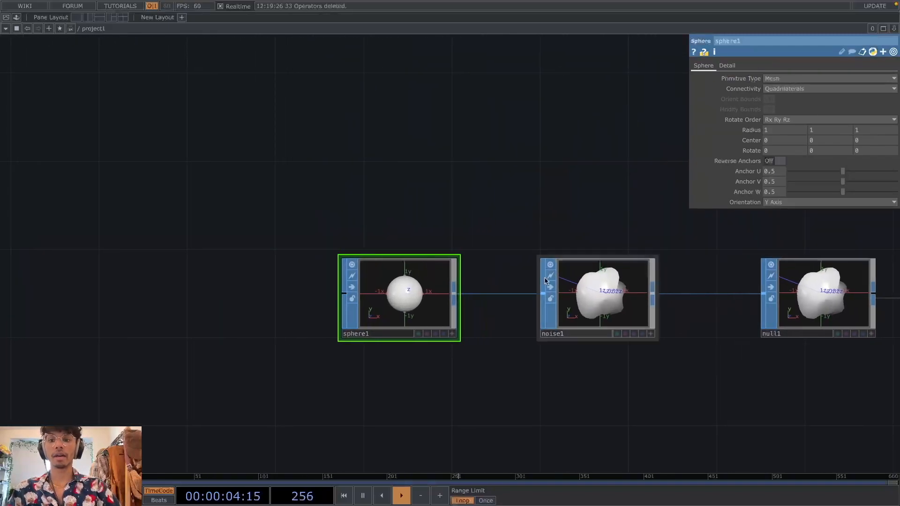
pyautogui.click(601, 308)
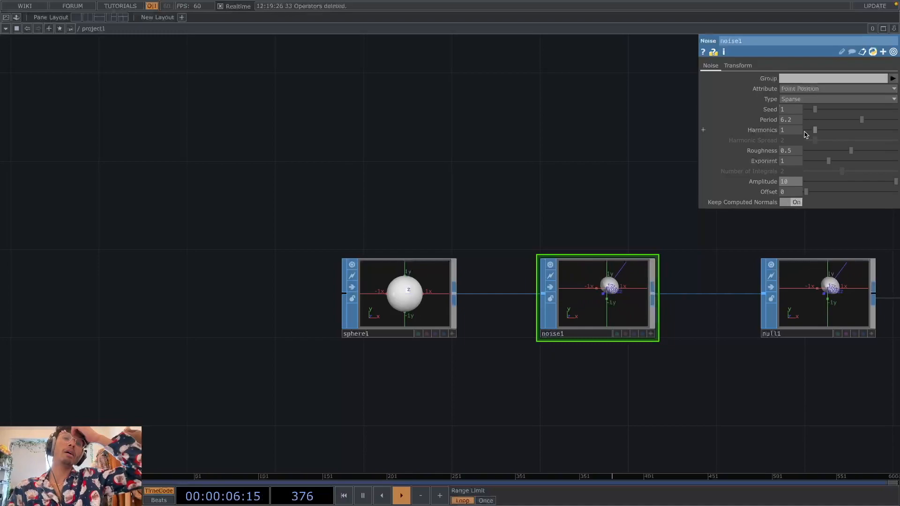
pyautogui.click(799, 100)
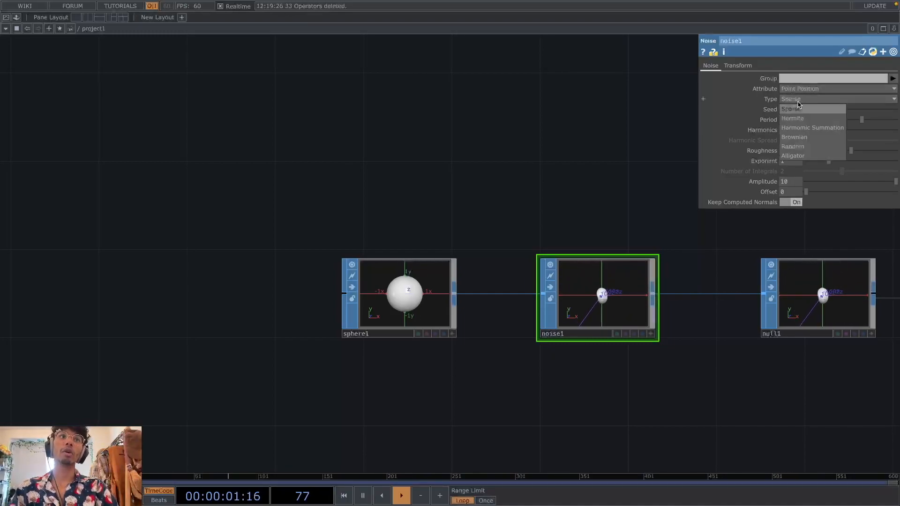
pyautogui.click(806, 132)
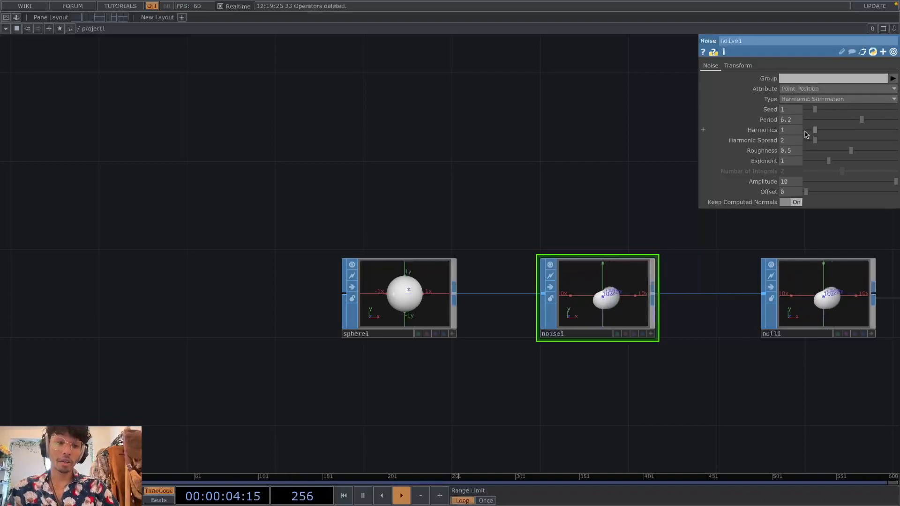
# Step: Examine the operator chain and the SOP to CHOP's Position XYZ setting and channel curves
pyautogui.scroll(-3, 595, 197)
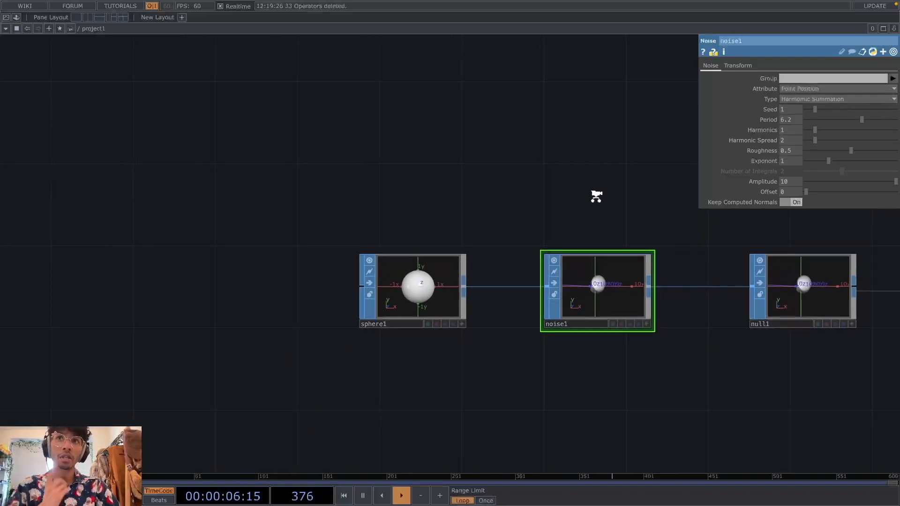
pyautogui.moveTo(609, 201); pyautogui.dragTo(419, 233)
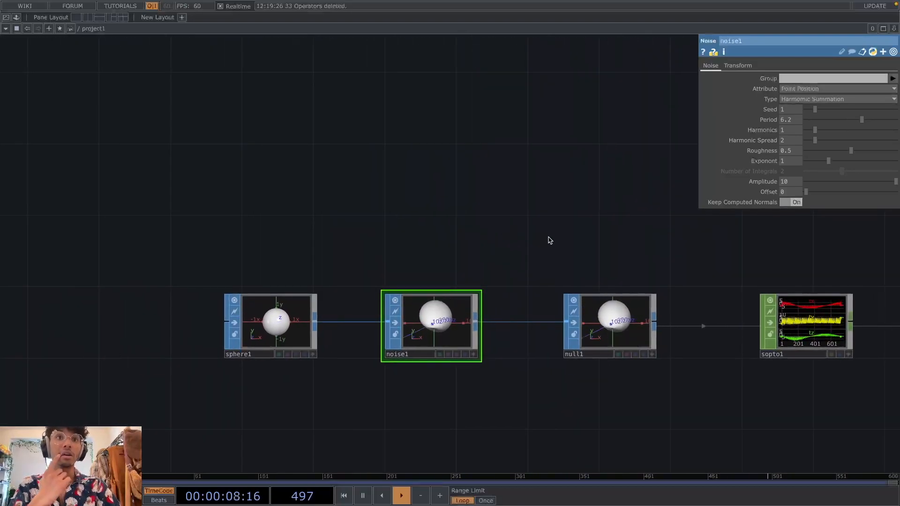
pyautogui.moveTo(544, 238); pyautogui.dragTo(516, 239)
pyautogui.scroll(-3, 542, 270)
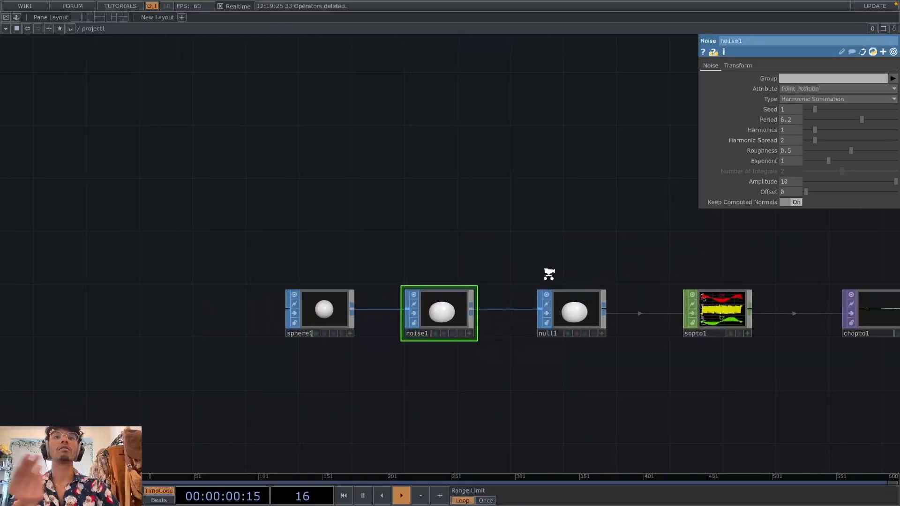
pyautogui.scroll(1, 550, 356)
pyautogui.moveTo(609, 374); pyautogui.dragTo(533, 378)
pyautogui.moveTo(588, 356); pyautogui.dragTo(526, 340)
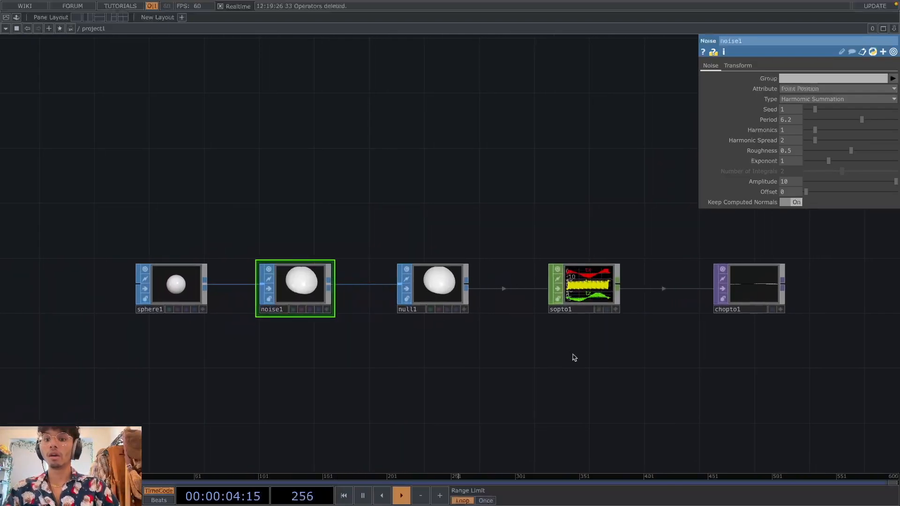
pyautogui.click(581, 278)
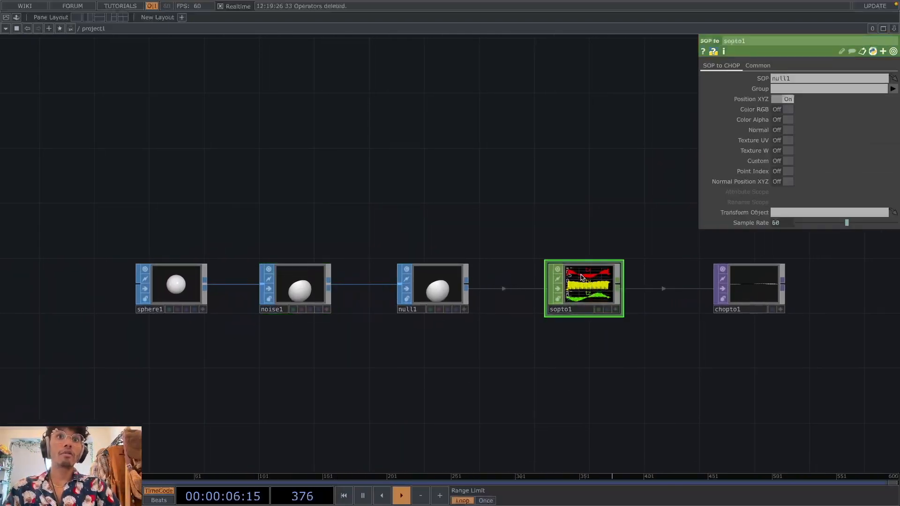
pyautogui.scroll(2, 580, 187)
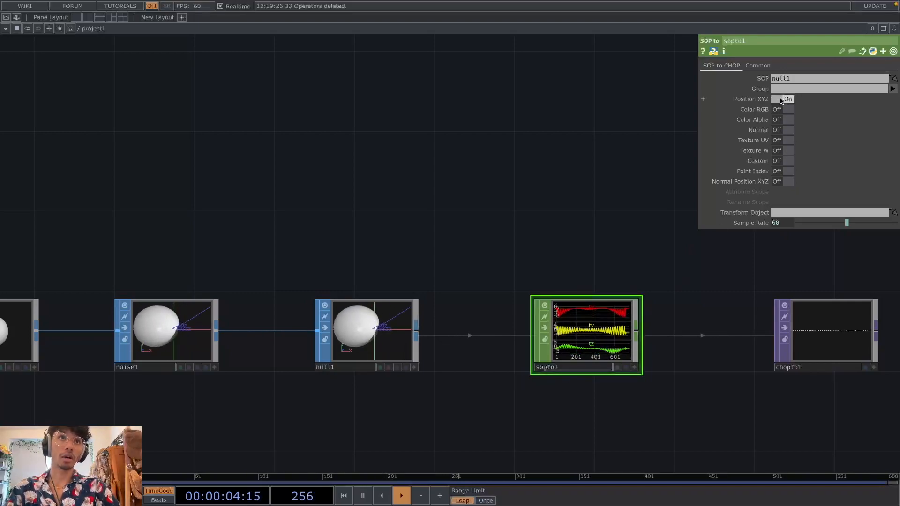
pyautogui.scroll(-1, 562, 292)
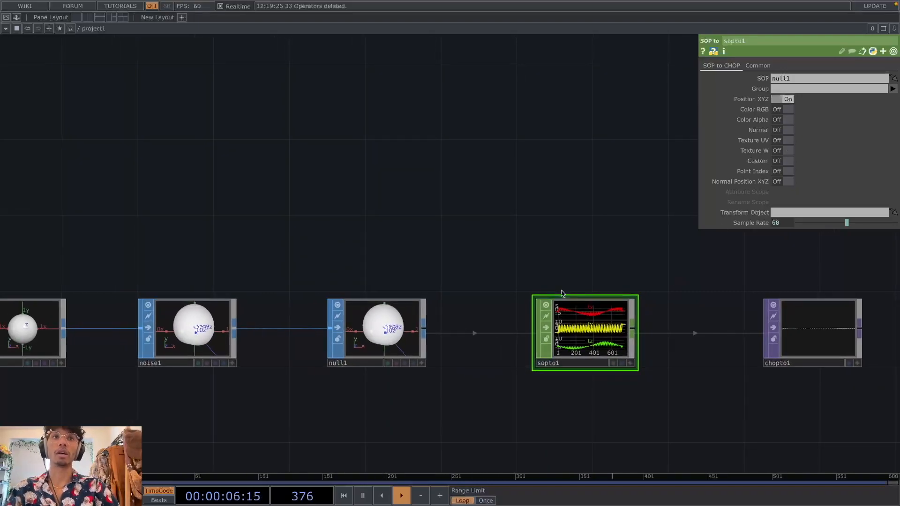
pyautogui.scroll(3, 613, 271)
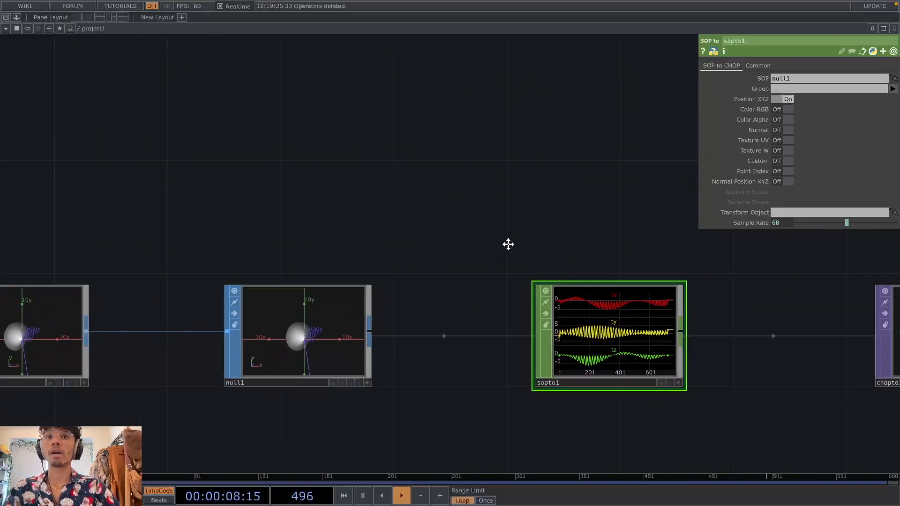
pyautogui.moveTo(518, 243); pyautogui.dragTo(408, 220)
pyautogui.moveTo(566, 229); pyautogui.dragTo(458, 239)
pyautogui.scroll(-3, 514, 328)
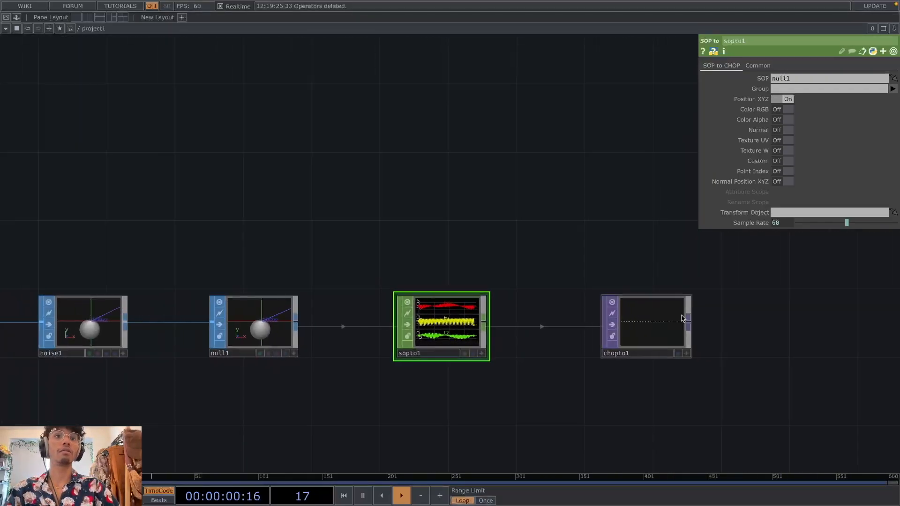
# Step: Set the CHOP to TOP's image layout to Fit to Square (Combine Sets) and examine the resulting texture
pyautogui.click(652, 318)
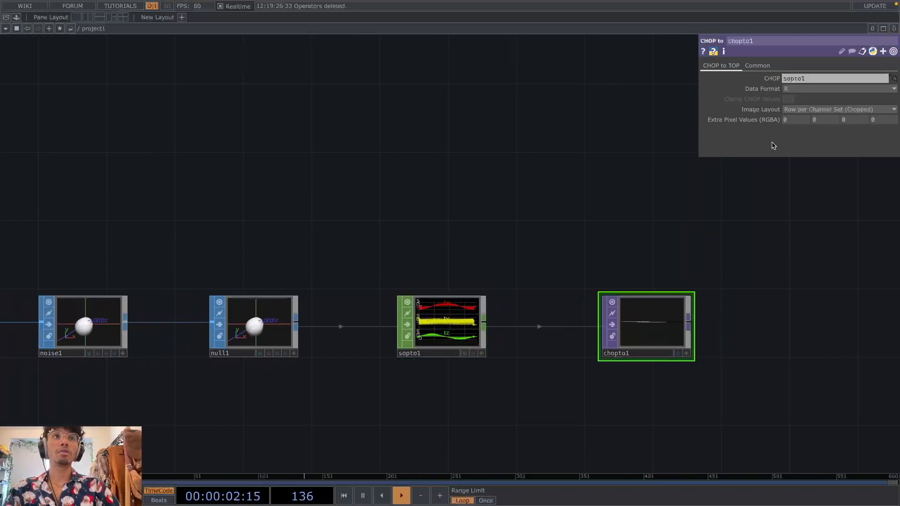
pyautogui.click(808, 110)
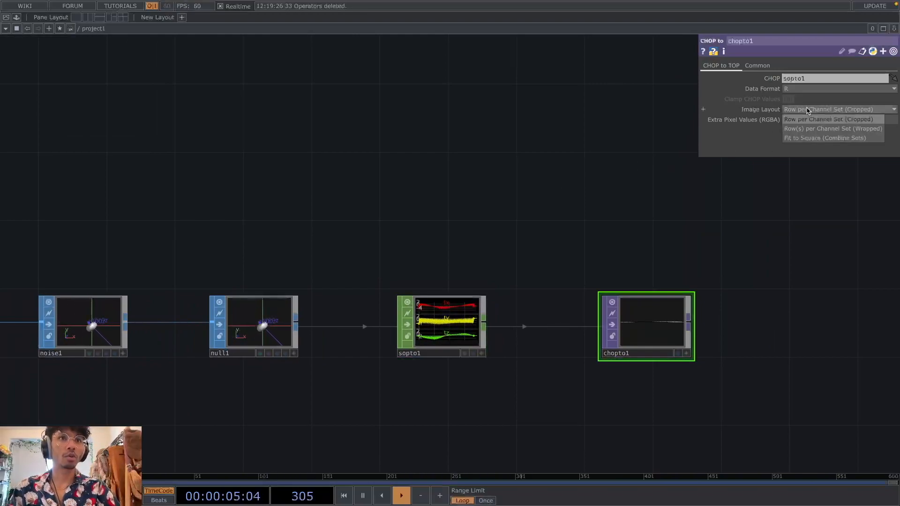
pyautogui.click(804, 139)
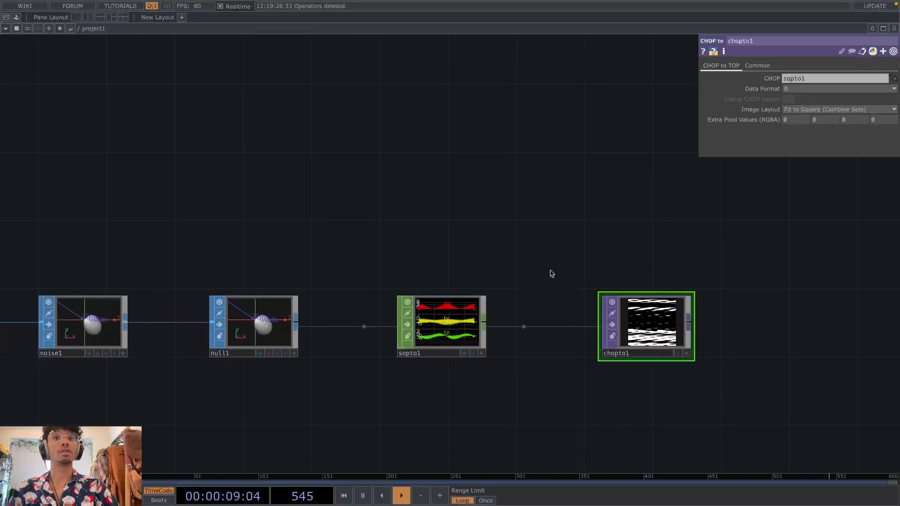
pyautogui.scroll(3, 548, 268)
pyautogui.moveTo(582, 210); pyautogui.dragTo(555, 157)
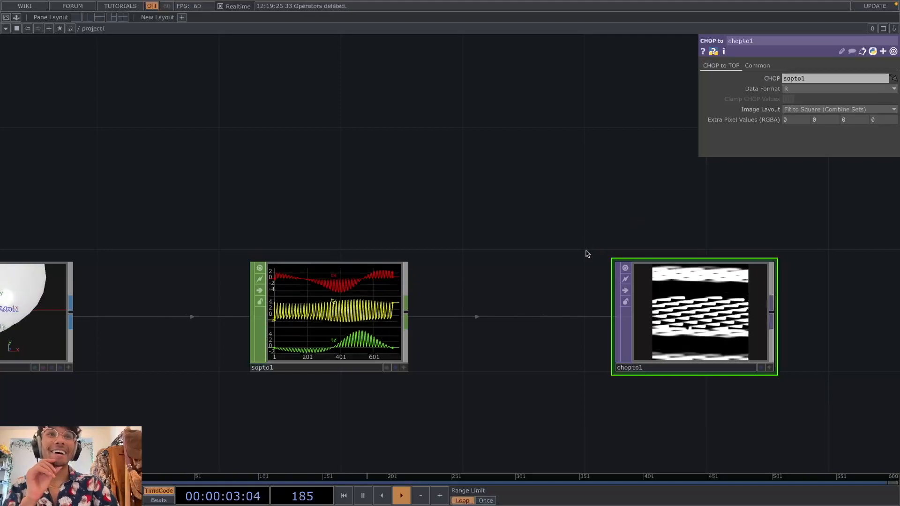
pyautogui.scroll(-1, 586, 253)
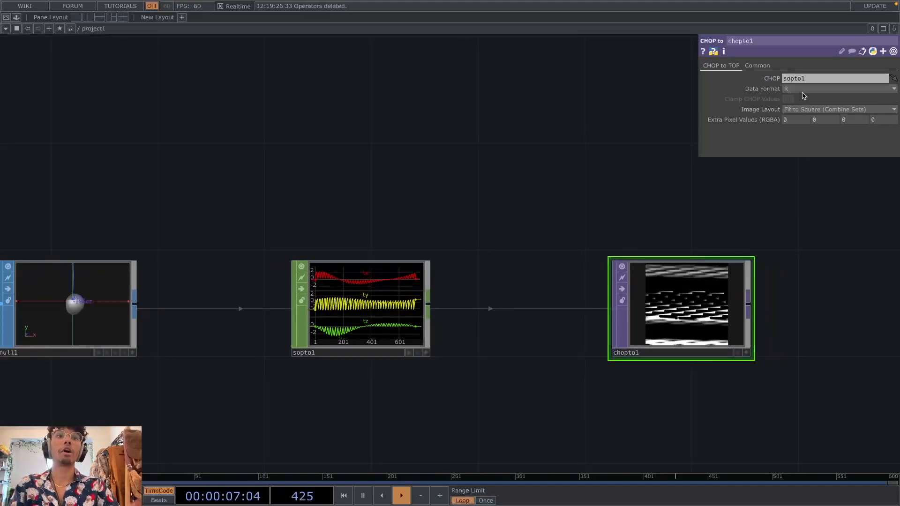
# Step: Add a Null TOP fed by the CHOP to TOP's output and place it after that operator
pyautogui.scroll(-3, 354, 255)
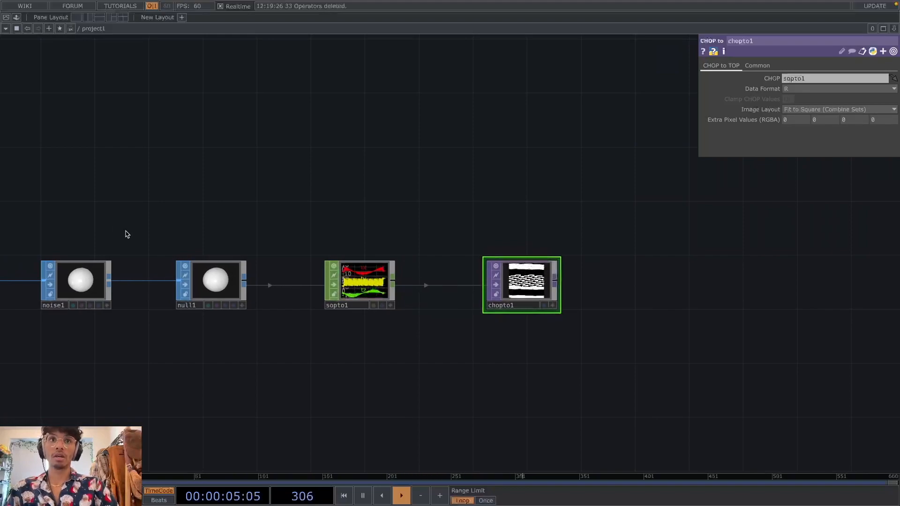
pyautogui.scroll(-5, 687, 334)
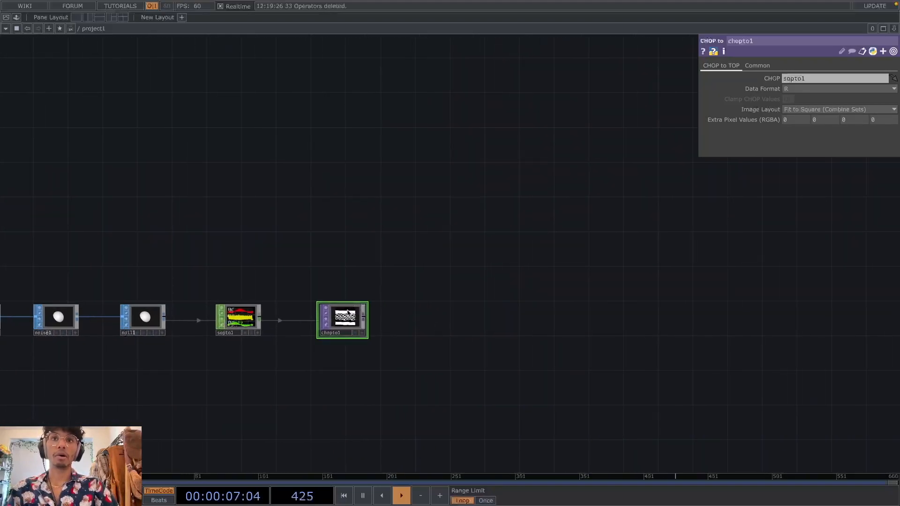
pyautogui.rightClick(367, 322)
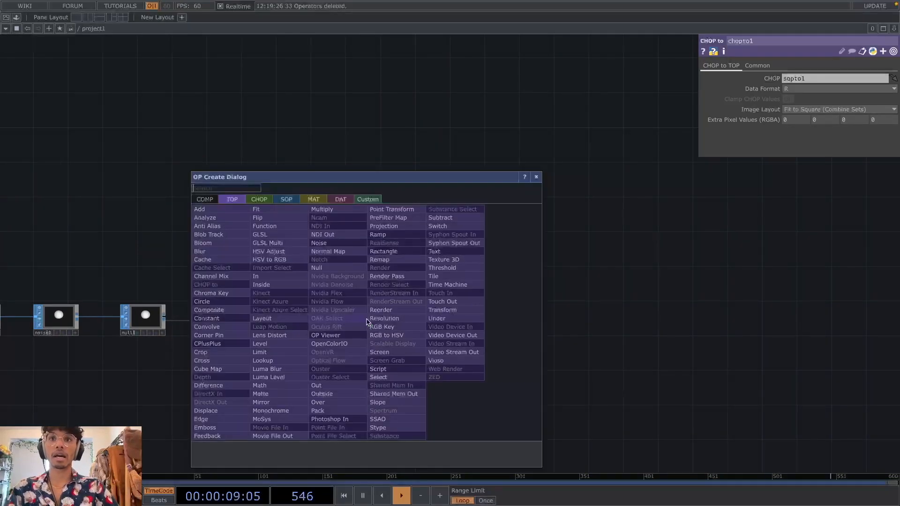
pyautogui.write('null')
pyautogui.press('Return')
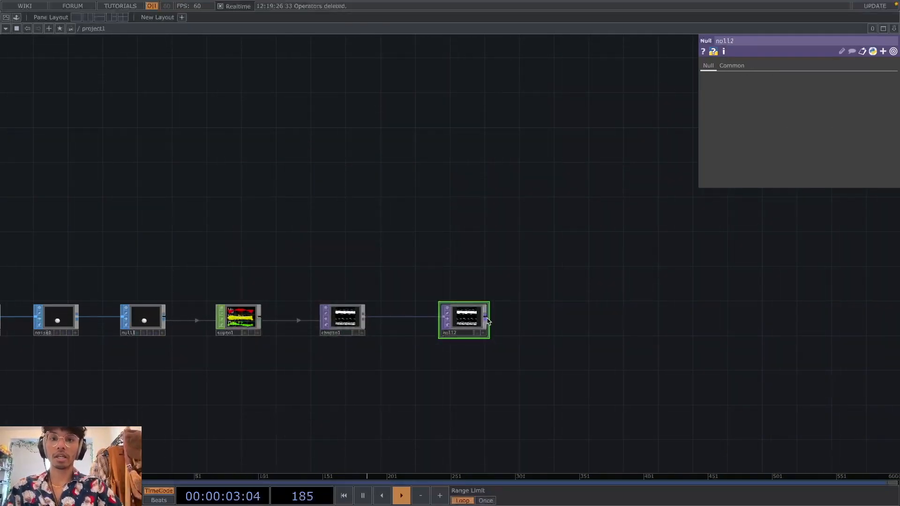
# Step: Add a Displace TOP fed by the Null TOP's output and place it next in the row
pyautogui.rightClick(488, 322)
pyautogui.click(483, 317)
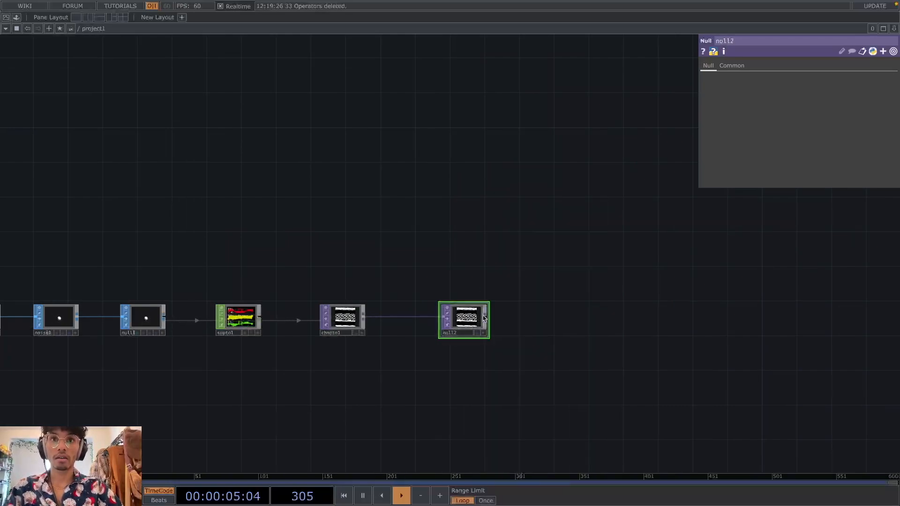
pyautogui.press('Tab')
pyautogui.write('d')
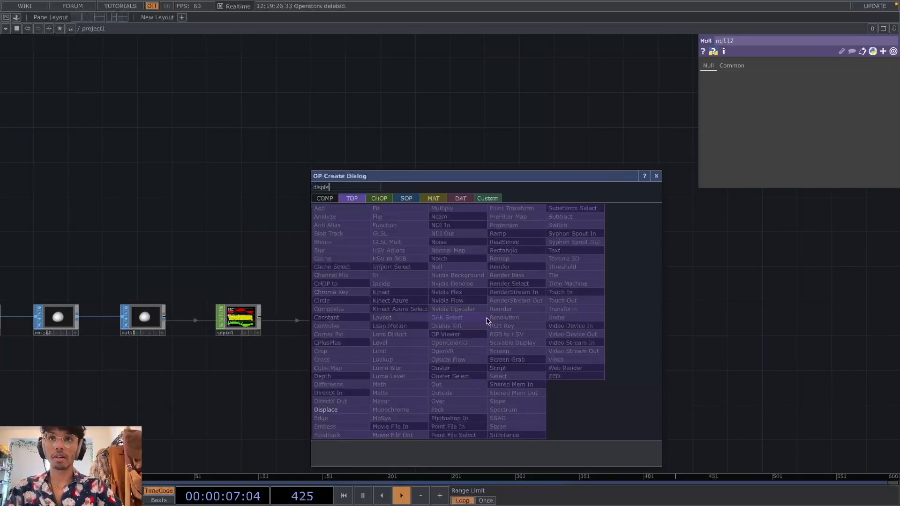
pyautogui.write('ispla')
pyautogui.press('Return')
pyautogui.click(558, 322)
pyautogui.moveTo(559, 322); pyautogui.dragTo(513, 322)
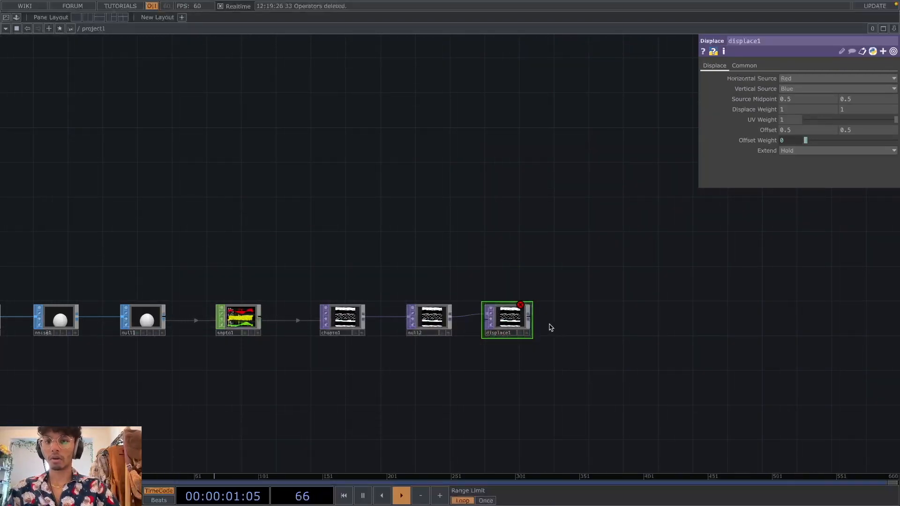
# Step: Extend the chain after the Displace TOP with a Lookup TOP followed by a Level TOP
pyautogui.rightClick(531, 320)
pyautogui.click(532, 317)
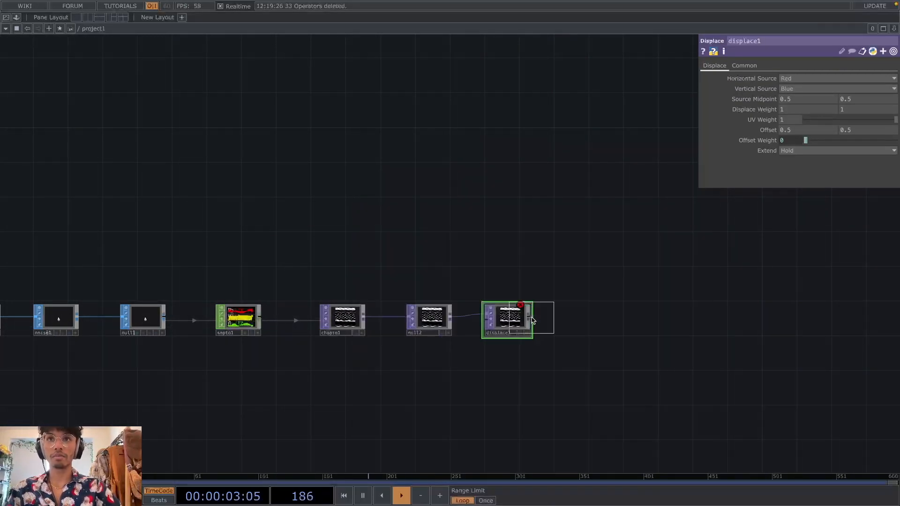
pyautogui.click(596, 321)
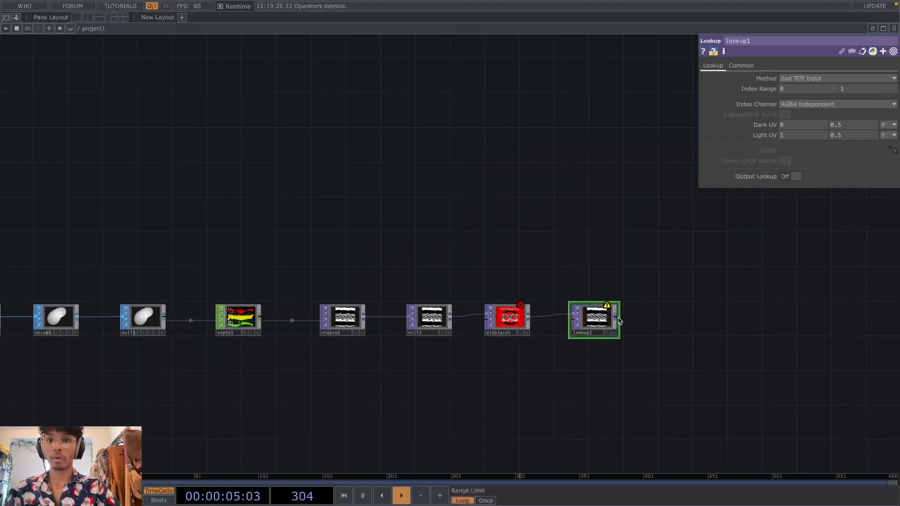
pyautogui.rightClick(618, 320)
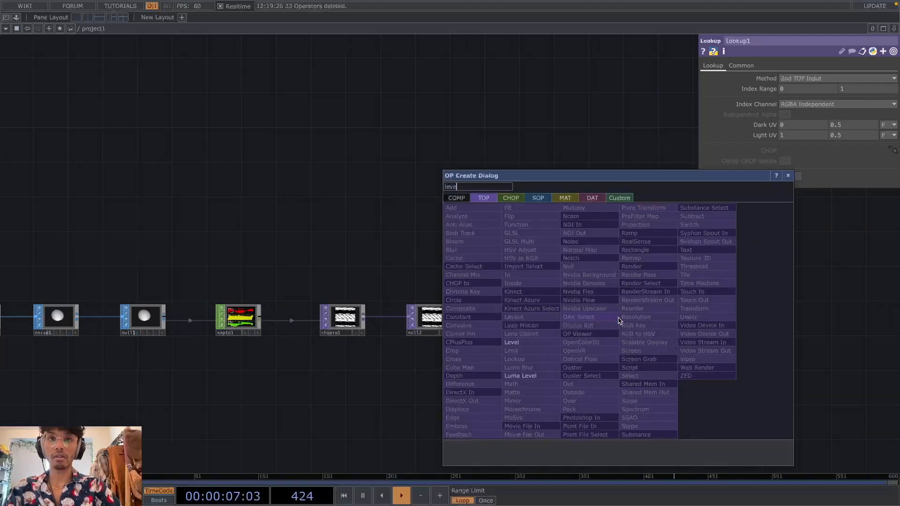
pyautogui.click(511, 342)
pyautogui.click(694, 321)
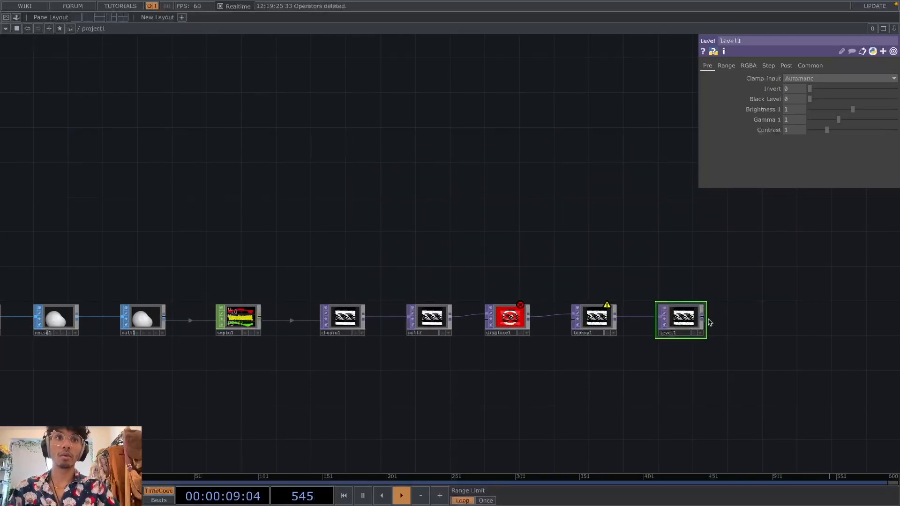
# Step: Add a Null TOP after the Level TOP and feed its output into a new Fit TOP
pyautogui.rightClick(701, 318)
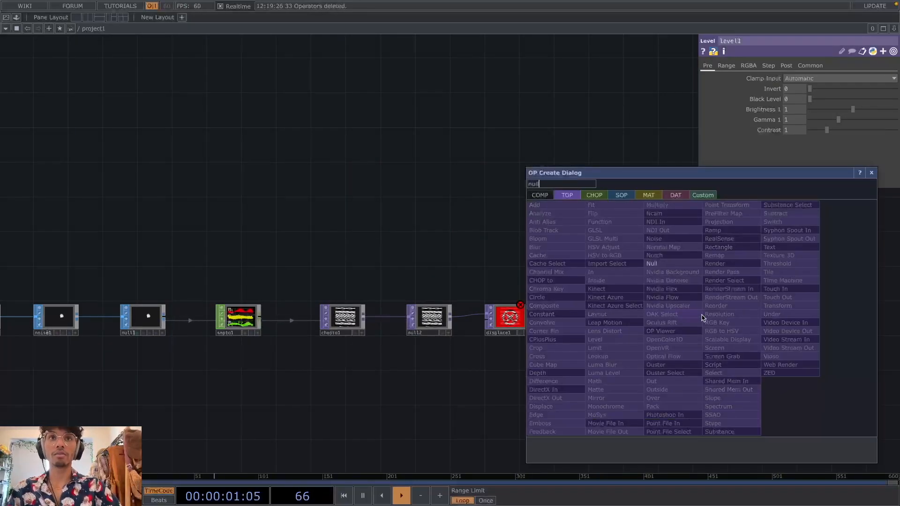
pyautogui.press('Return')
pyautogui.click(801, 322)
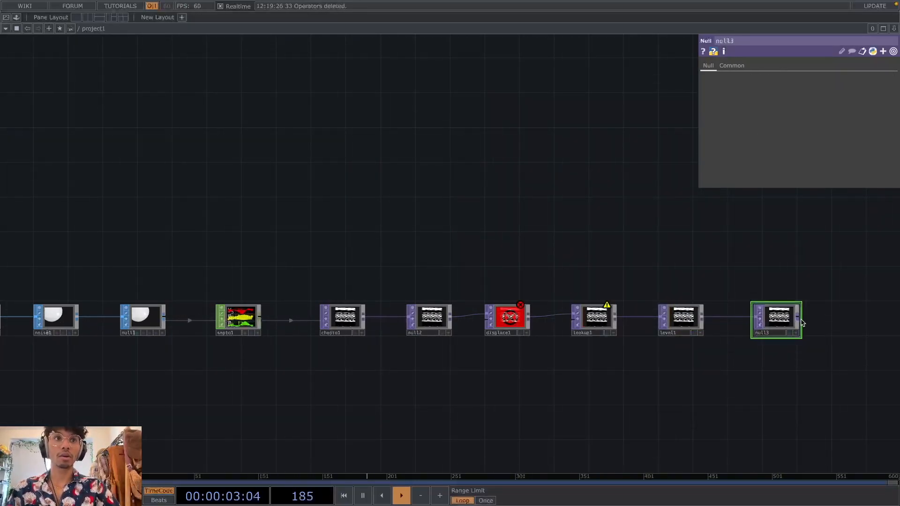
pyautogui.rightClick(801, 319)
pyautogui.write('fit')
pyautogui.press('Return')
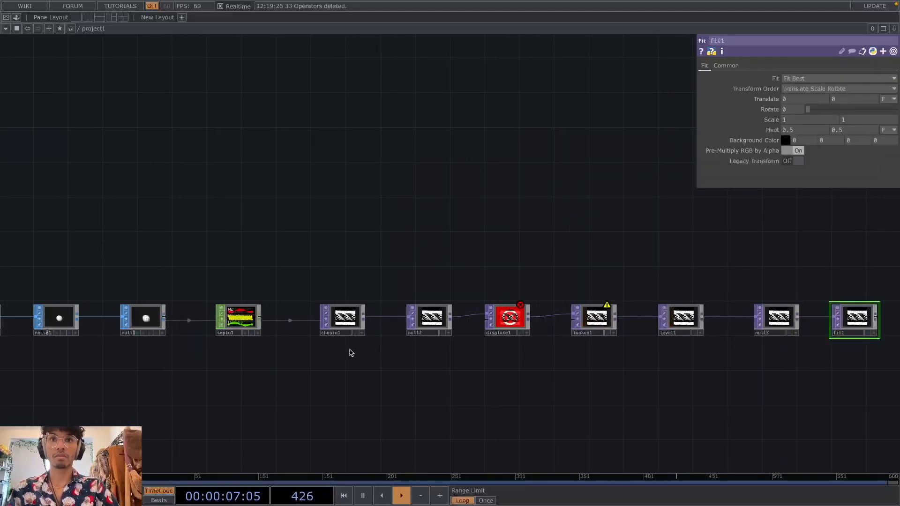
pyautogui.scroll(2, 344, 379)
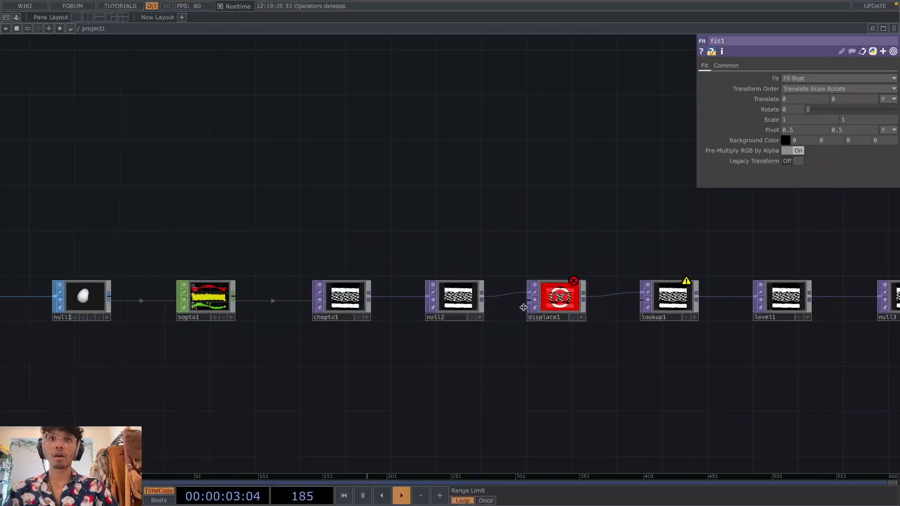
# Step: Wire the Null TOP's output into the second input of the Displace TOP as well, and select the Displace TOP
pyautogui.scroll(3, 523, 308)
pyautogui.moveTo(445, 295); pyautogui.dragTo(587, 311)
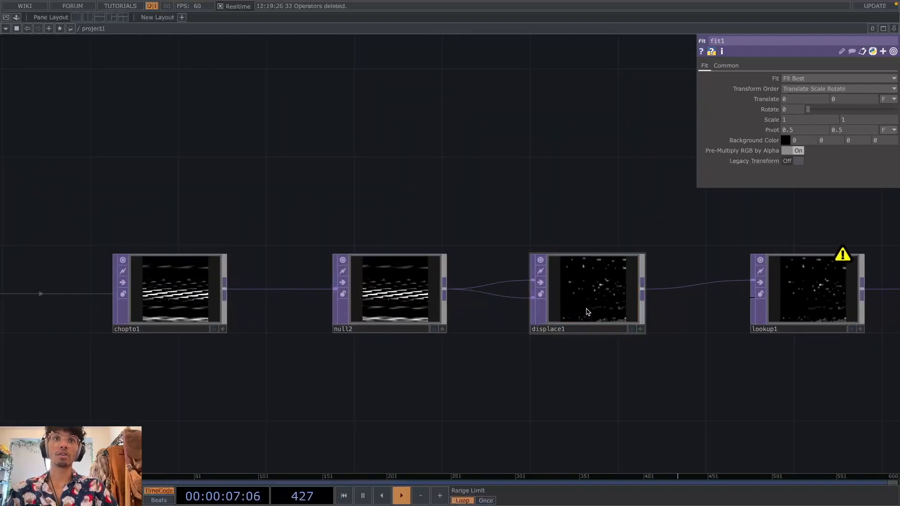
pyautogui.click(587, 311)
# Step: Examine the Displace TOP's output and parameters and the operators next to it in the chain
pyautogui.moveTo(632, 385); pyautogui.dragTo(409, 414)
pyautogui.scroll(-4, 424, 380)
pyautogui.scroll(5, 434, 372)
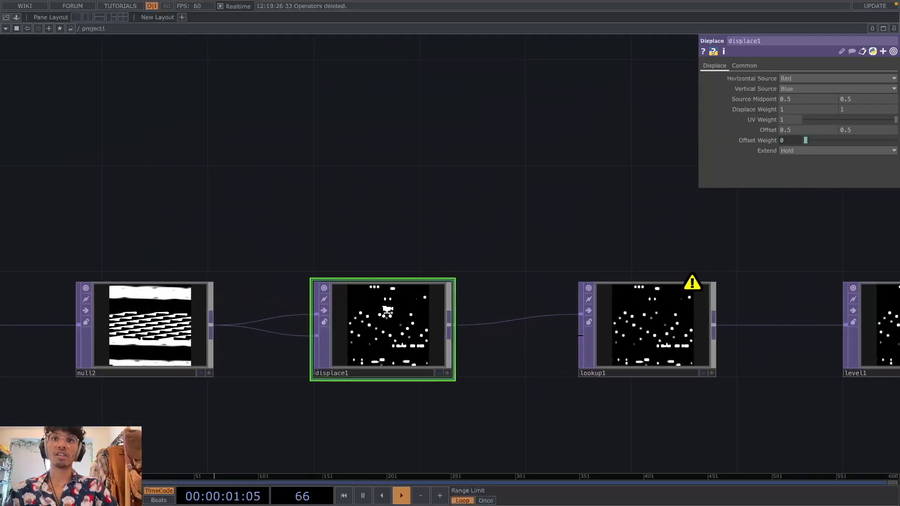
pyautogui.scroll(5, 387, 310)
pyautogui.scroll(-4, 383, 352)
pyautogui.scroll(-2, 388, 354)
pyautogui.moveTo(521, 289); pyautogui.dragTo(504, 183)
pyautogui.scroll(-4, 514, 302)
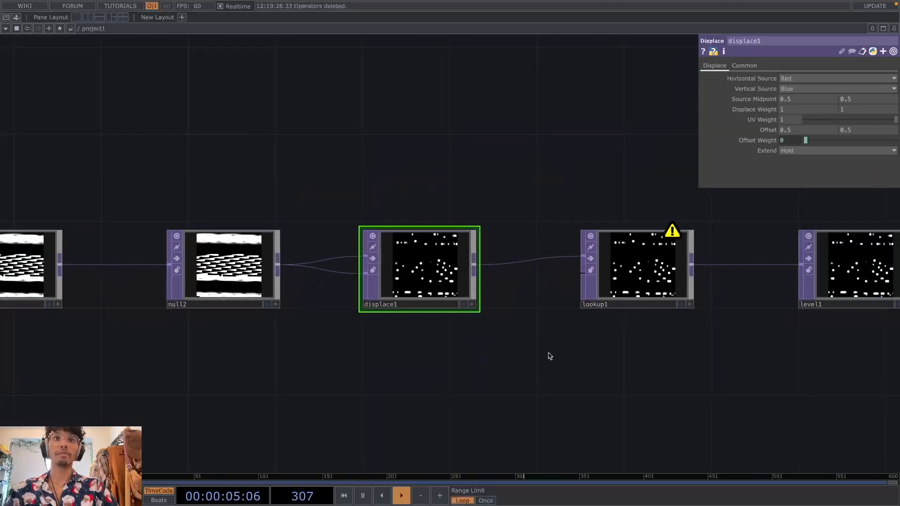
pyautogui.scroll(-4, 549, 356)
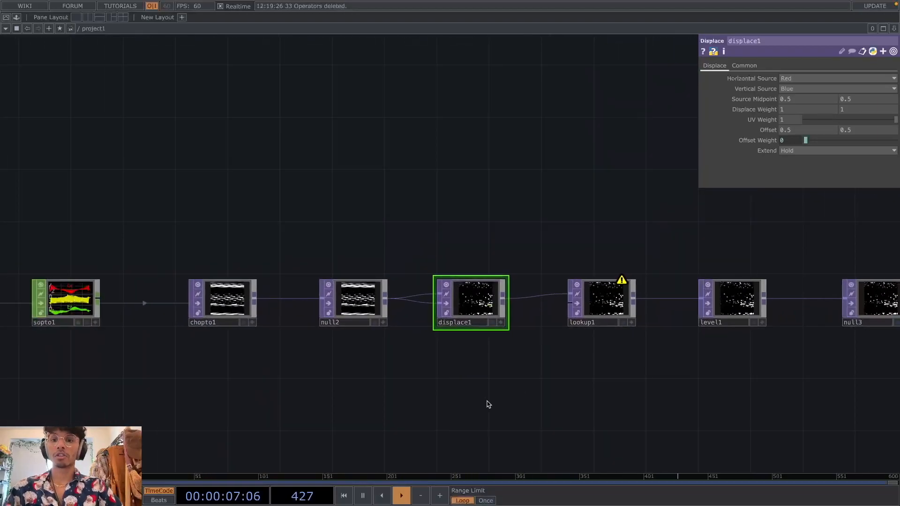
# Step: Add a Noise TOP below the Displace TOP and undo its trial connection to the Lookup TOP
pyautogui.press('Tab')
pyautogui.write('no')
pyautogui.press('Return')
pyautogui.click(505, 398)
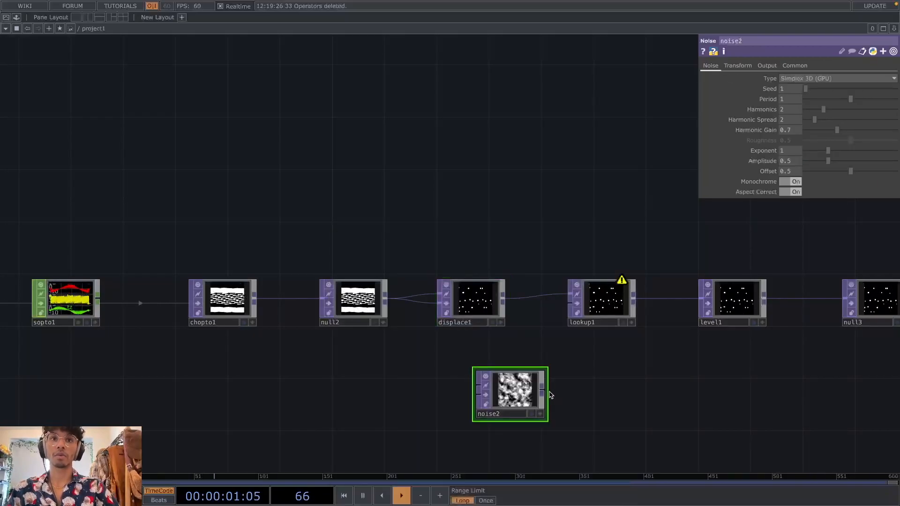
pyautogui.moveTo(543, 390); pyautogui.dragTo(564, 311)
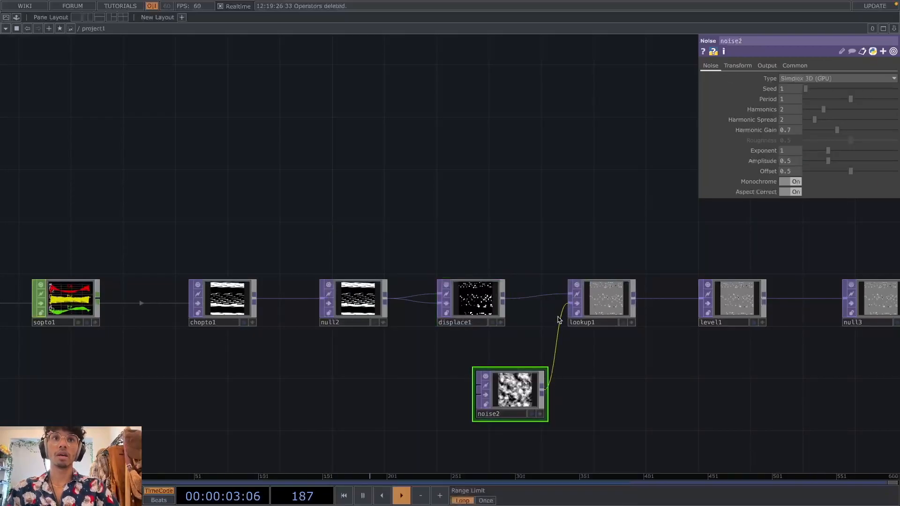
pyautogui.hotkey('ctrl', 'z')
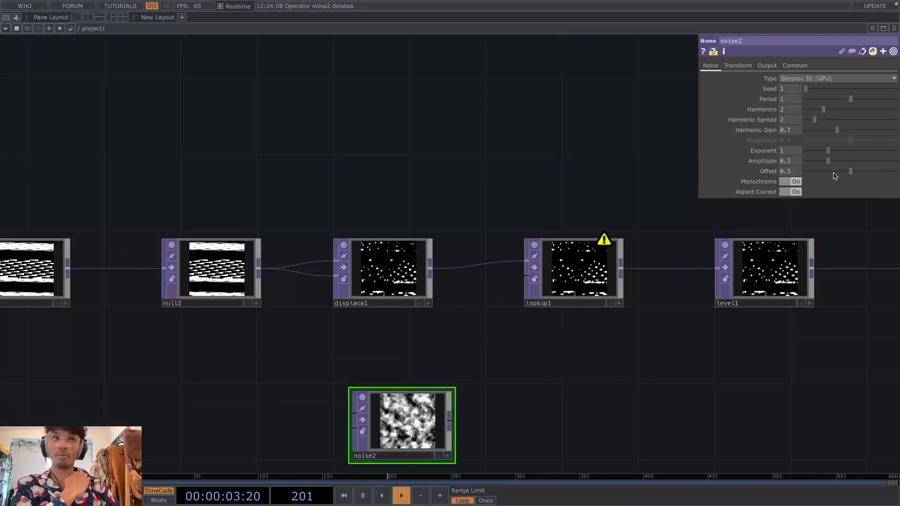
# Step: Set the new Noise TOP's resolution to 5 by 1
pyautogui.click(794, 66)
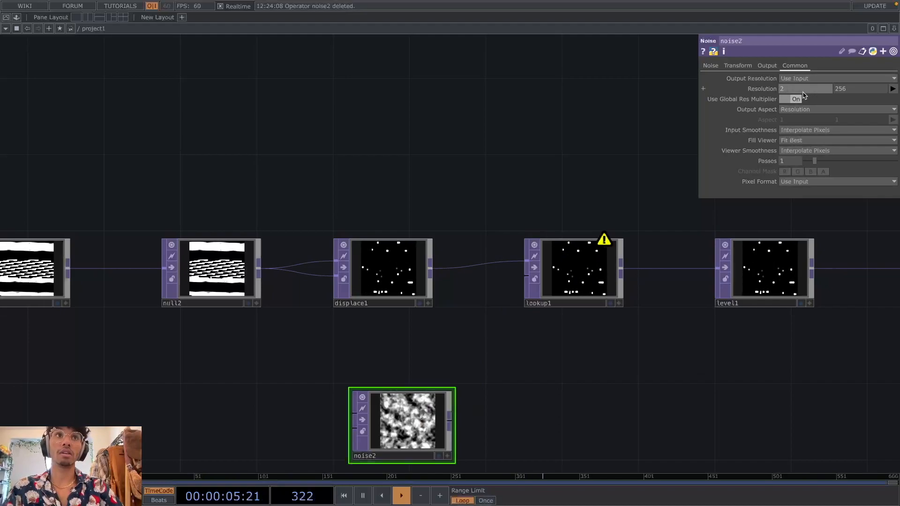
pyautogui.click(848, 88)
pyautogui.write('1')
pyautogui.press('Return')
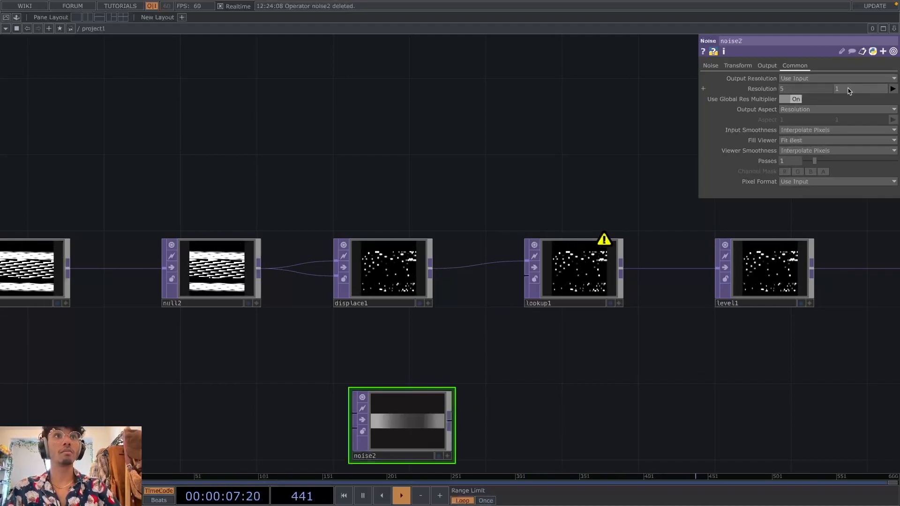
# Step: Set both the period and the offset of the Noise TOP to 0
pyautogui.click(710, 66)
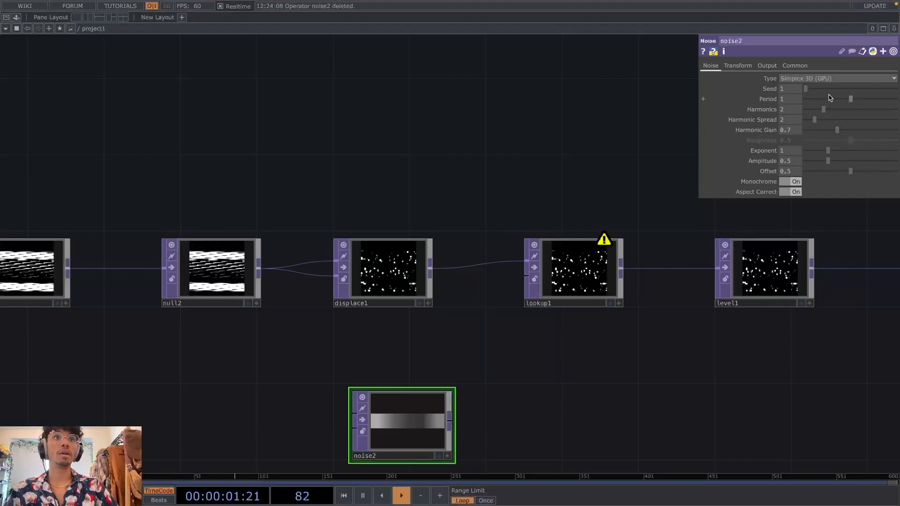
pyautogui.moveTo(830, 98); pyautogui.dragTo(742, 110)
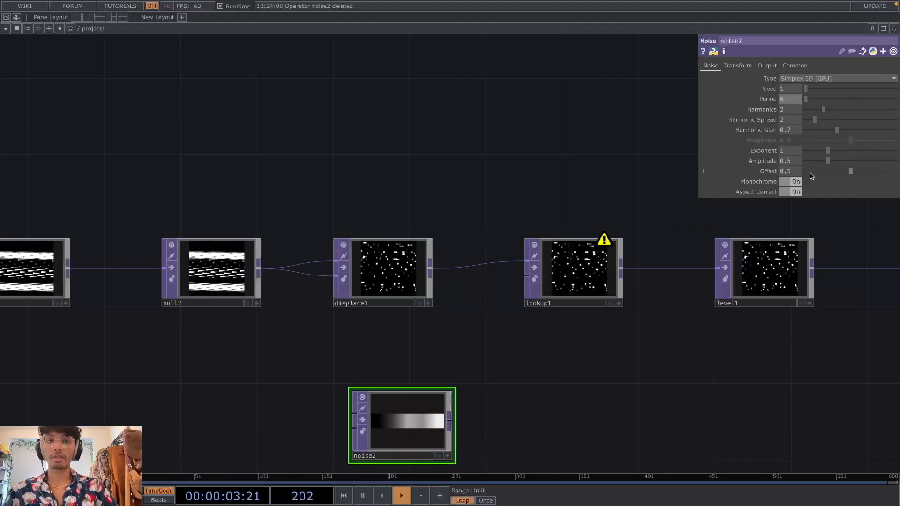
pyautogui.moveTo(845, 173); pyautogui.dragTo(736, 180)
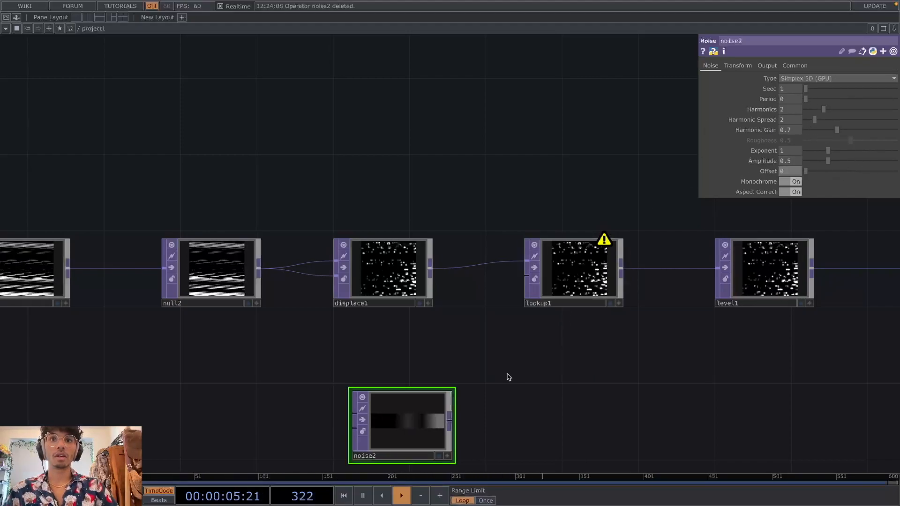
# Step: Feed the Noise TOP into the Lookup TOP's second input and briefly preview the Lookup TOP's output behind the network
pyautogui.click(450, 418)
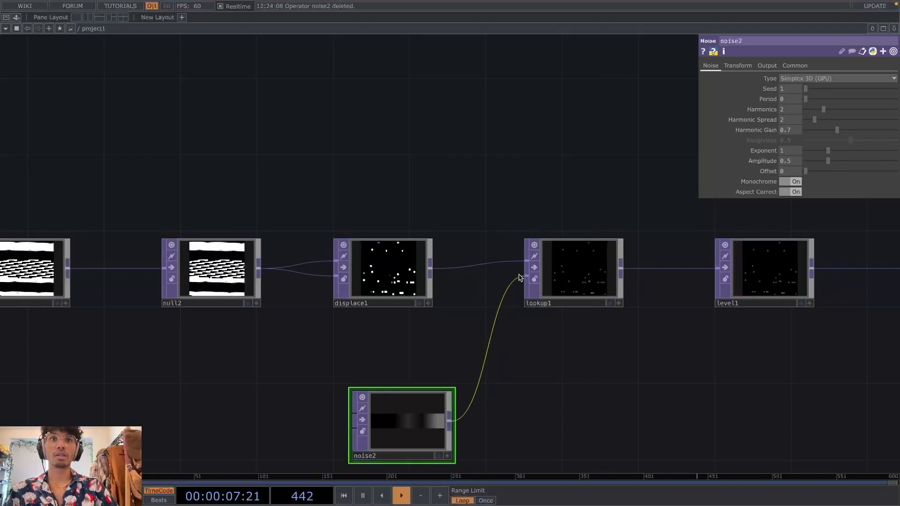
pyautogui.click(610, 303)
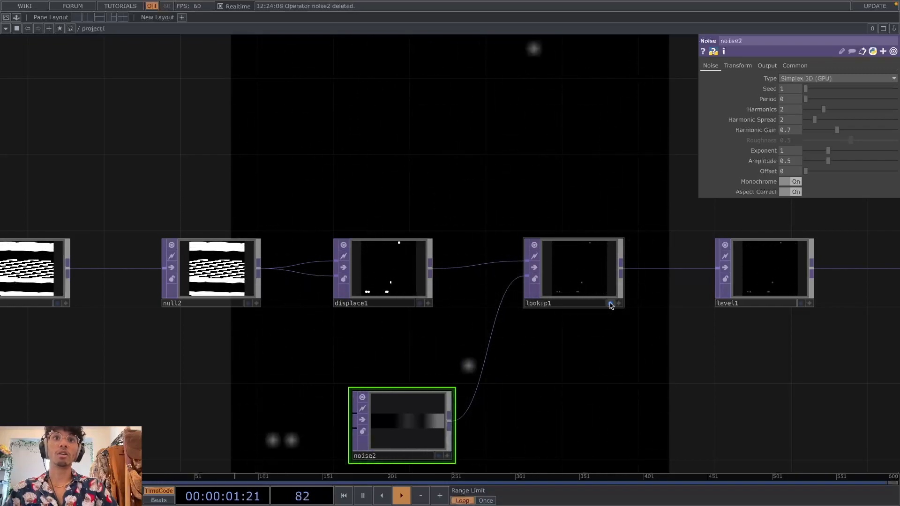
pyautogui.click(611, 303)
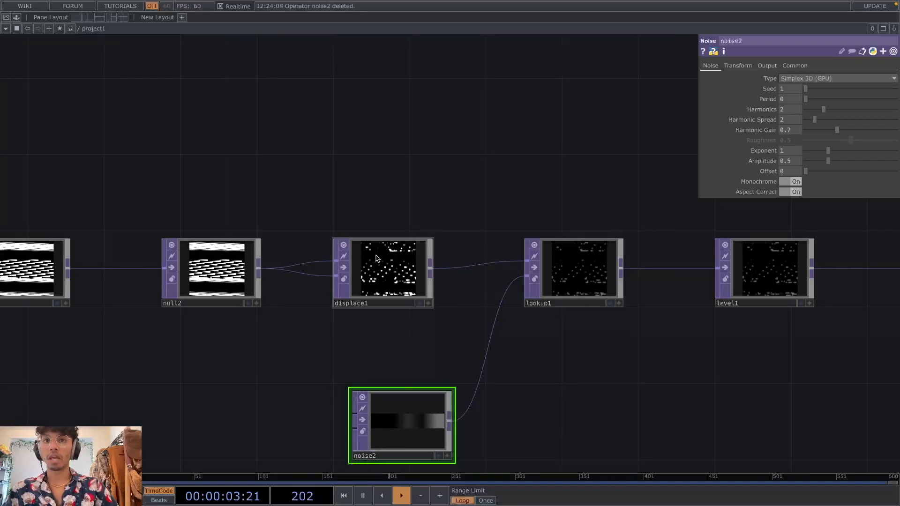
pyautogui.scroll(-2, 376, 258)
pyautogui.scroll(3, 564, 287)
# Step: Display the Lookup TOP's output behind the network and try the Noise TOP with Monochrome turned off
pyautogui.click(559, 290)
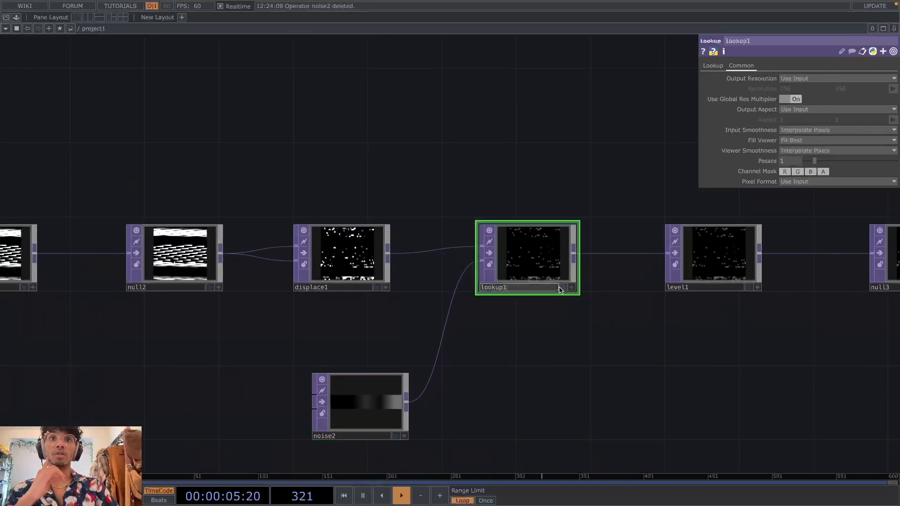
pyautogui.click(563, 289)
pyautogui.click(360, 421)
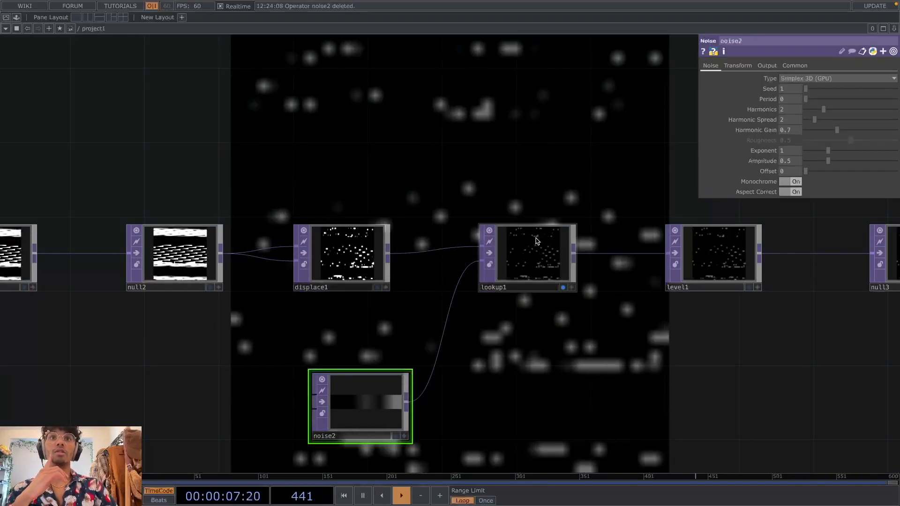
pyautogui.click(789, 182)
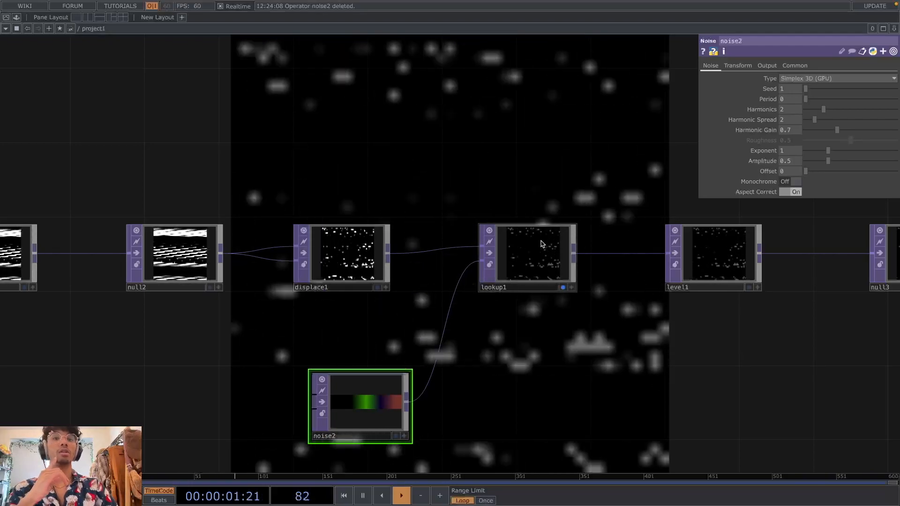
pyautogui.click(541, 244)
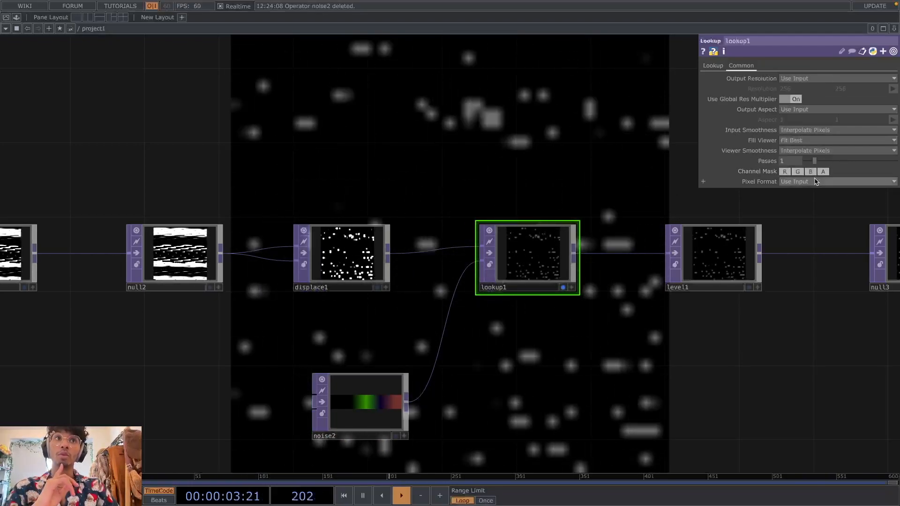
pyautogui.scroll(-1, 465, 317)
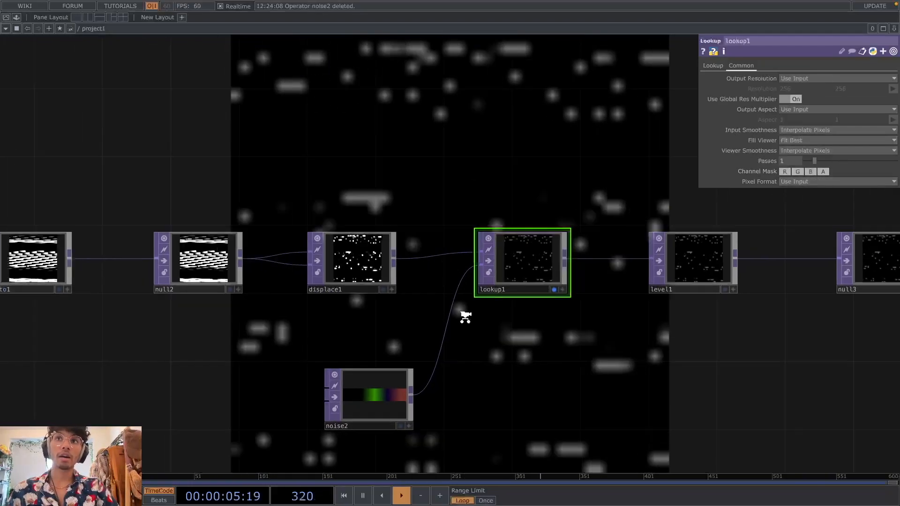
pyautogui.scroll(-3, 466, 317)
pyautogui.click(410, 361)
# Step: Set the CHOP to TOP's pixel format to 32-bit float (Mono), undoing a trial of 32-bit float (RGBA)
pyautogui.click(226, 286)
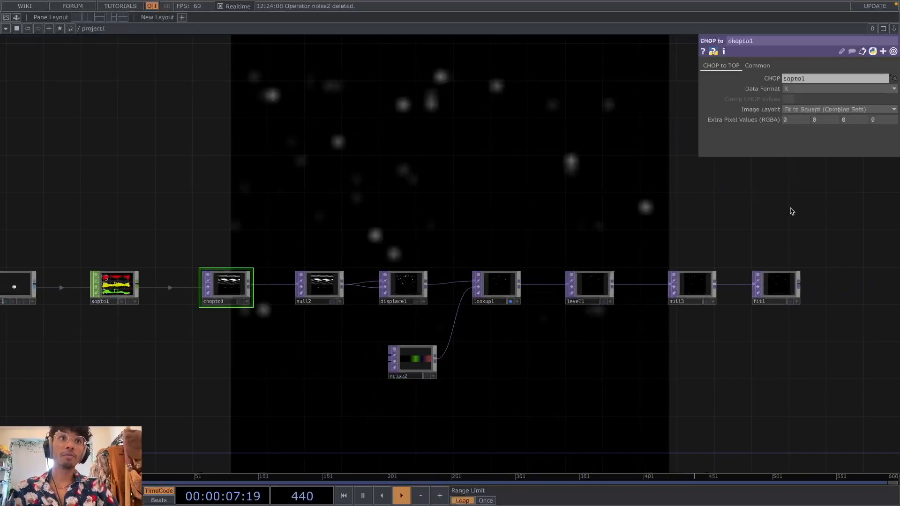
pyautogui.click(757, 65)
pyautogui.click(816, 151)
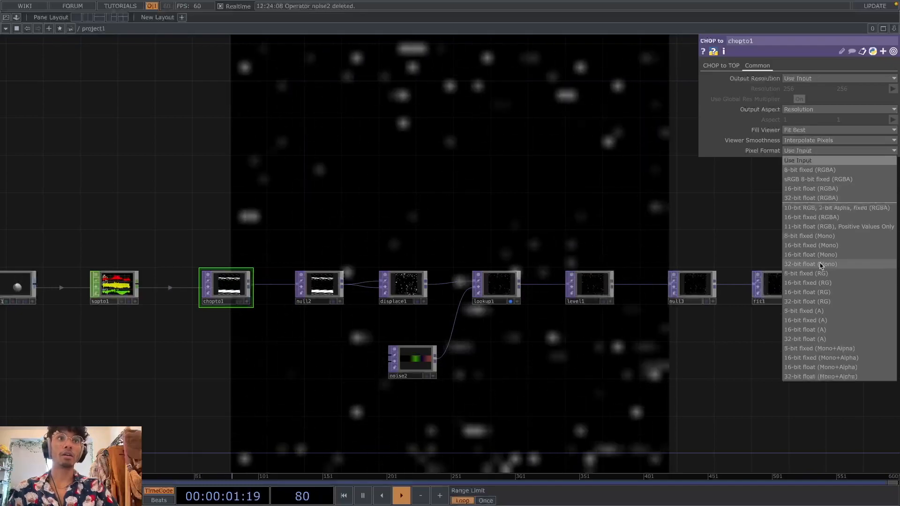
pyautogui.click(815, 150)
pyautogui.click(810, 198)
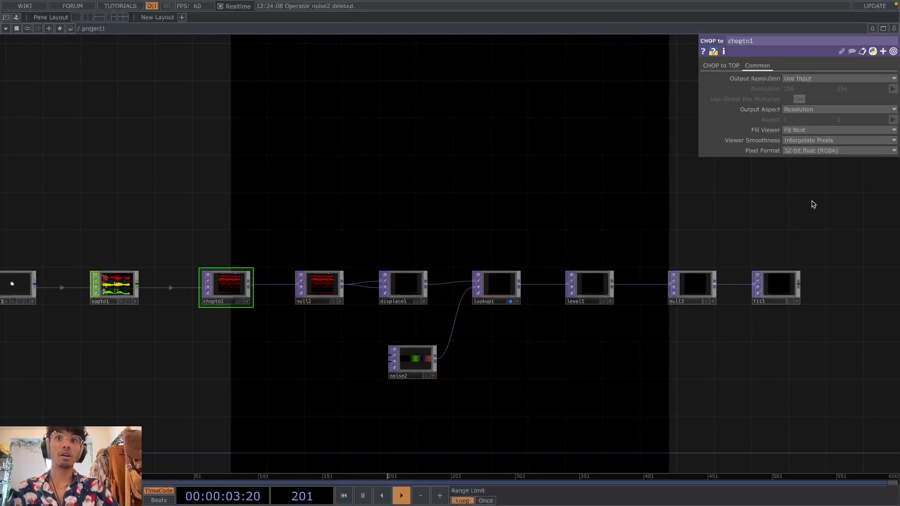
pyautogui.hotkey('ctrl', 'z')
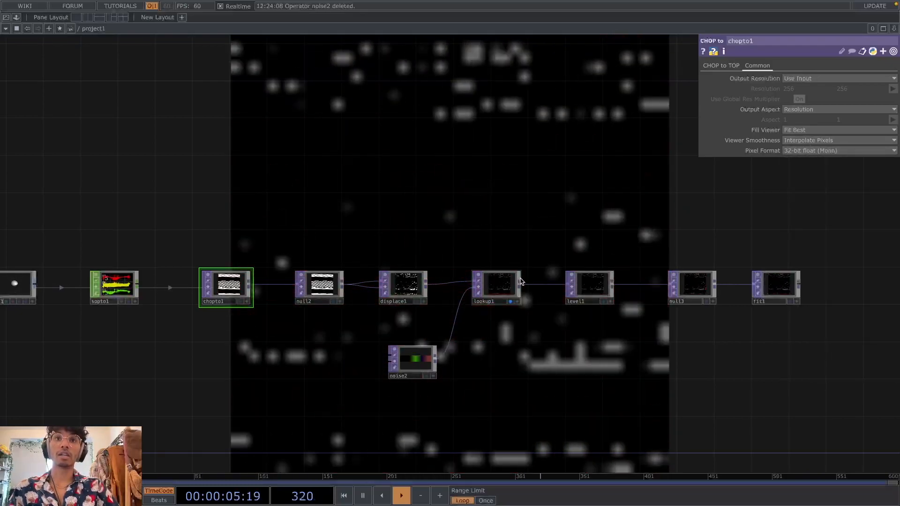
# Step: Stop displaying the Lookup TOP's output behind the network and turn the Noise TOP's Monochrome option back on
pyautogui.click(518, 284)
pyautogui.scroll(3, 521, 296)
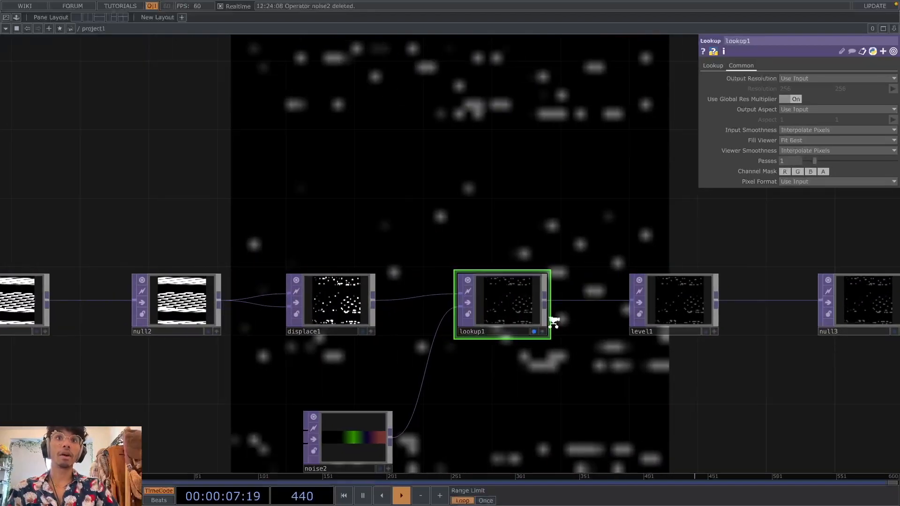
pyautogui.scroll(2, 554, 322)
pyautogui.scroll(-5, 390, 375)
pyautogui.moveTo(482, 378); pyautogui.dragTo(481, 319)
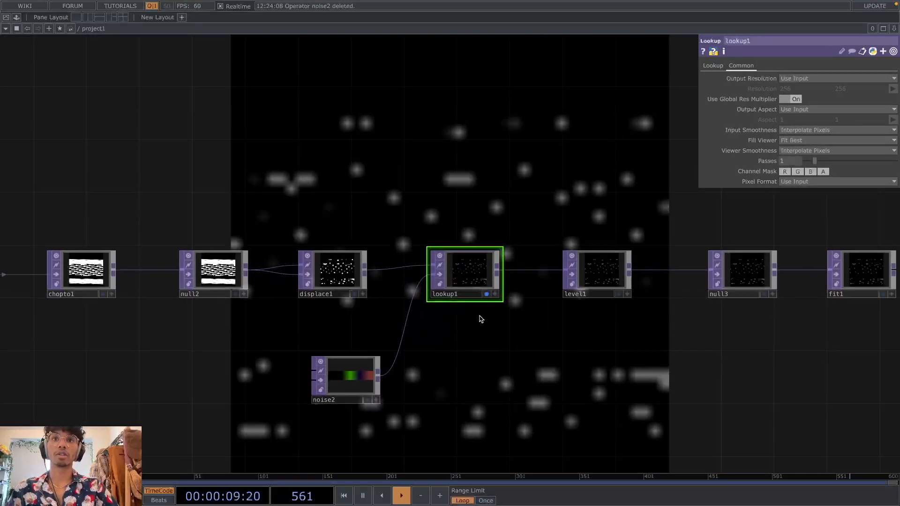
pyautogui.click(486, 294)
pyautogui.click(356, 375)
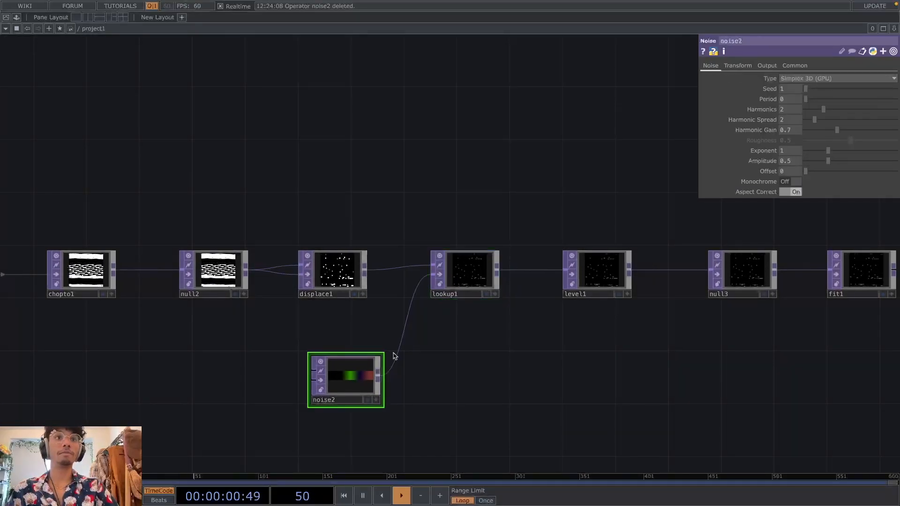
pyautogui.click(791, 183)
pyautogui.scroll(-3, 515, 334)
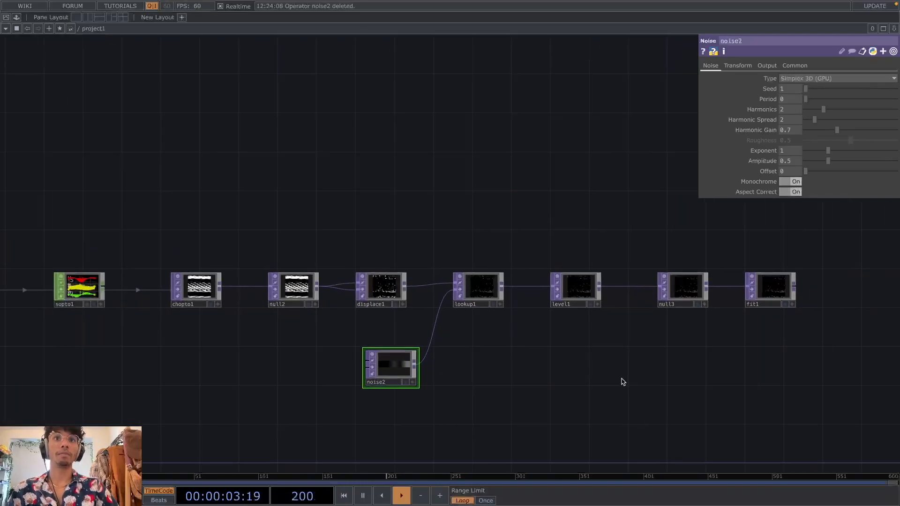
pyautogui.moveTo(621, 379); pyautogui.dragTo(503, 440)
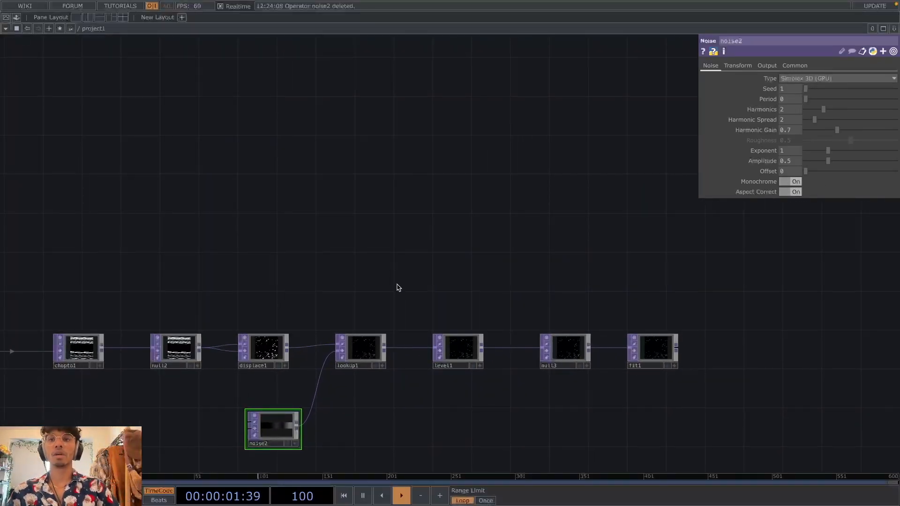
pyautogui.scroll(10, 370, 281)
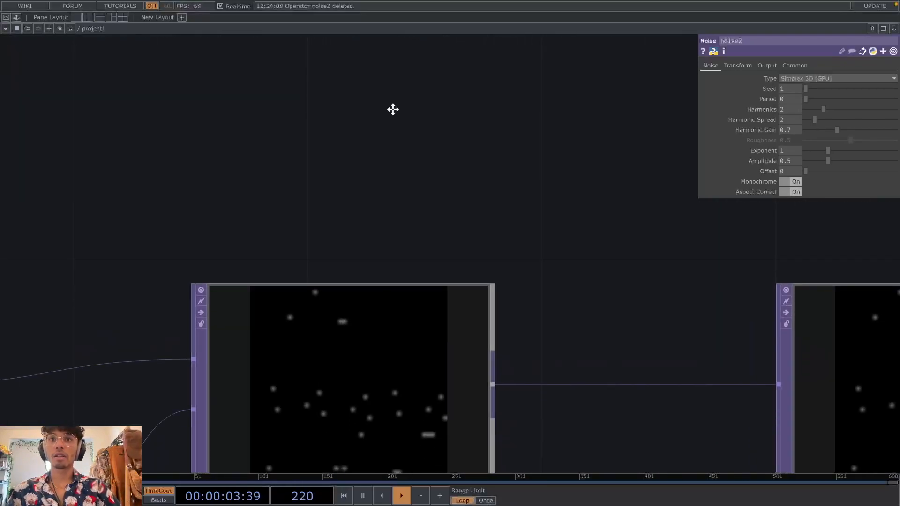
pyautogui.scroll(-5, 423, 137)
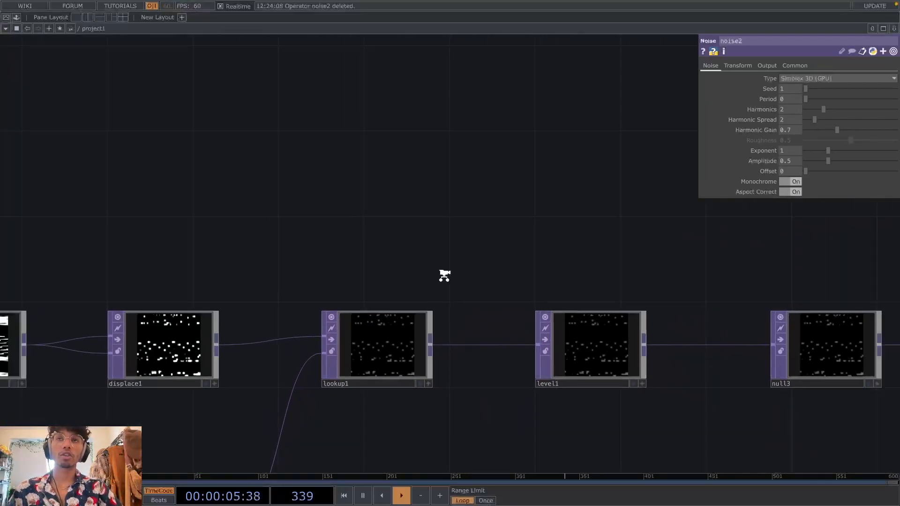
pyautogui.scroll(-3, 444, 276)
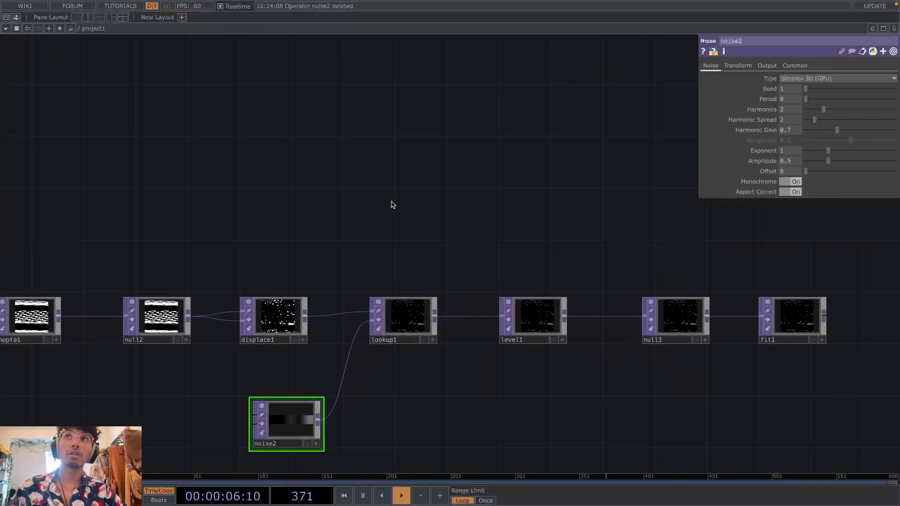
# Step: Split the workspace into two side-by-side panes and change the second pane to a TOP Viewer
pyautogui.click(91, 19)
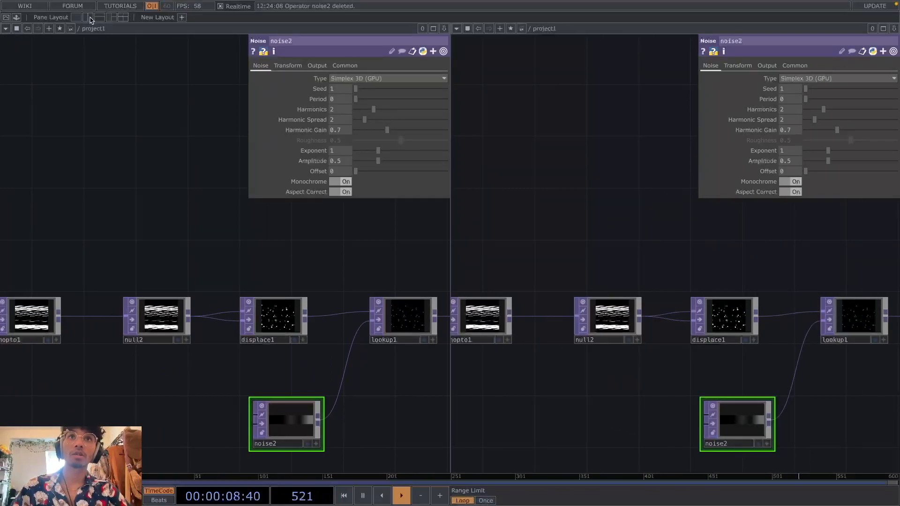
pyautogui.click(454, 29)
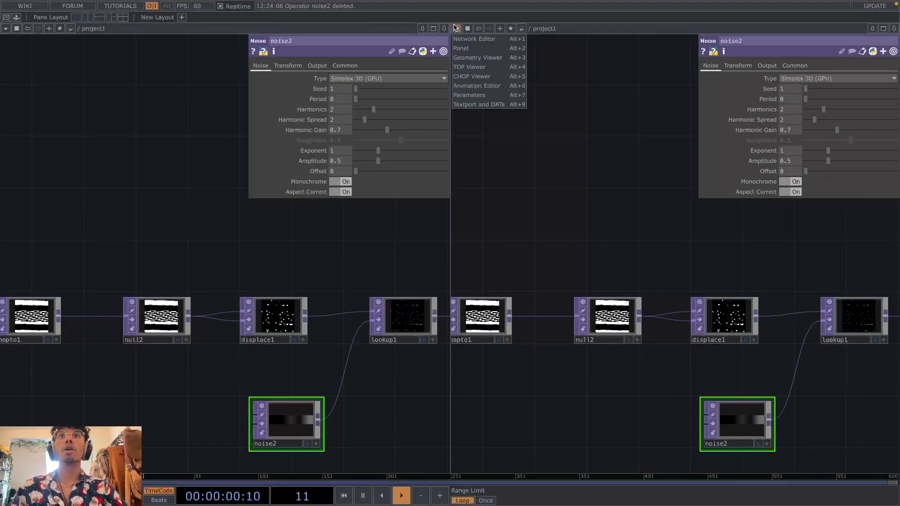
pyautogui.click(465, 68)
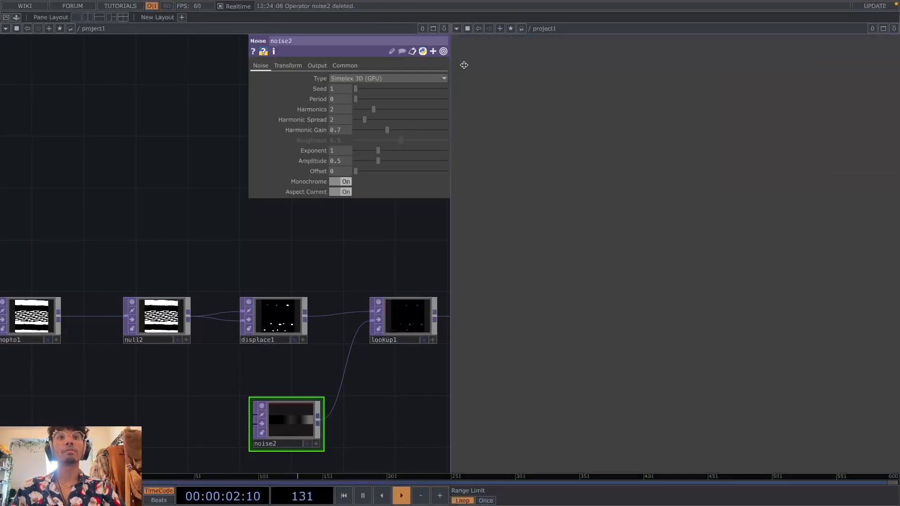
# Step: Turn off the network editor's Backdrop TOPs display option
pyautogui.rightClick(272, 232)
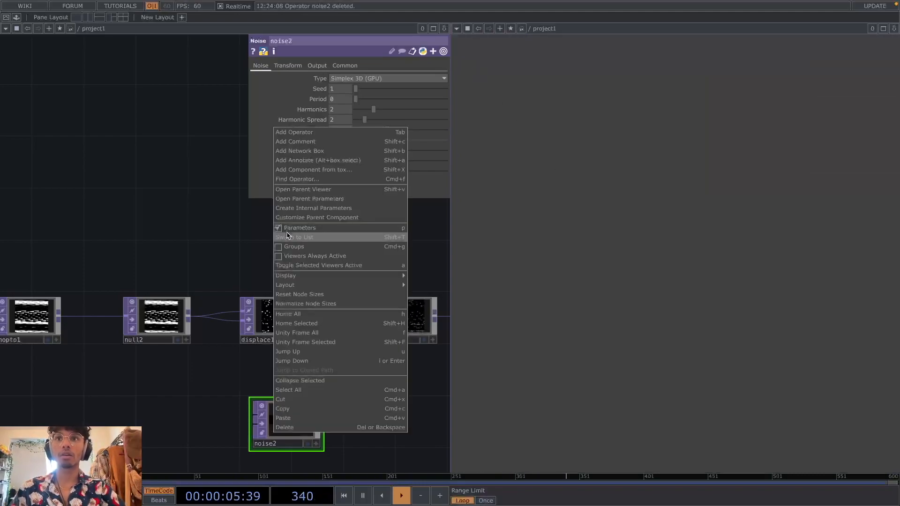
pyautogui.moveTo(407, 277)
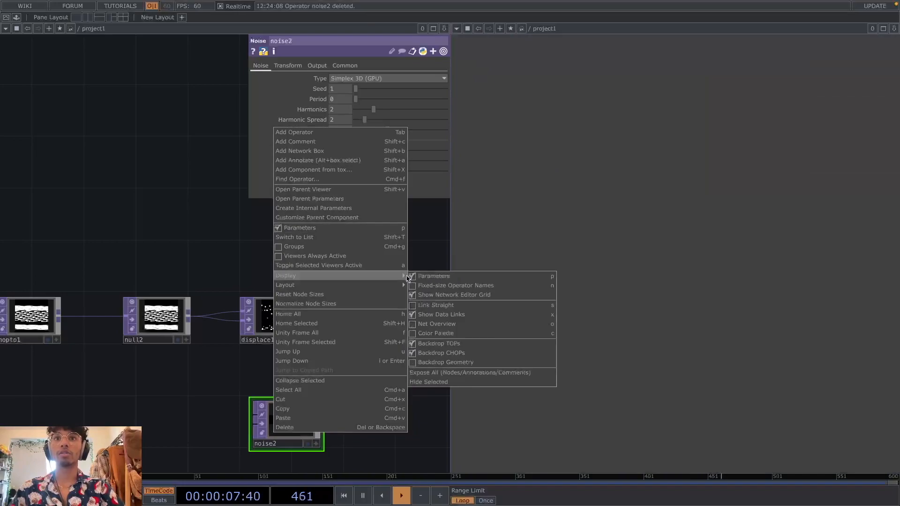
pyautogui.click(430, 344)
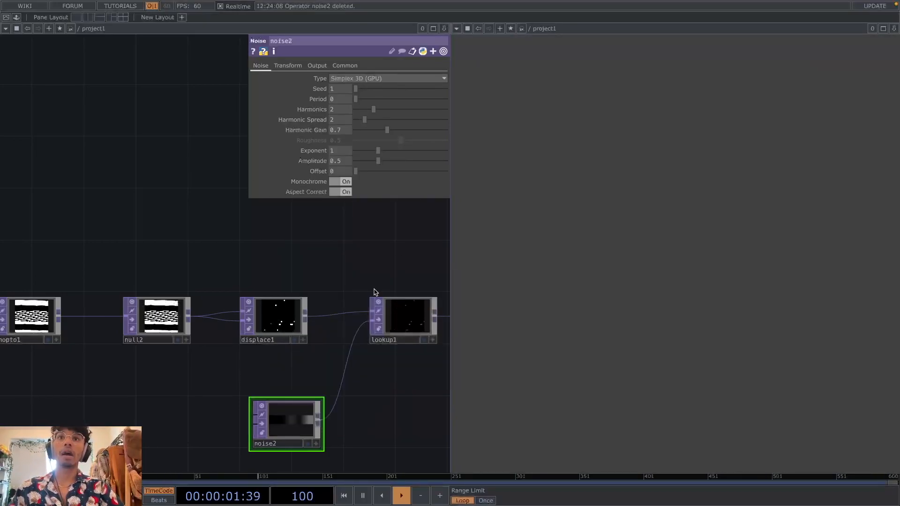
# Step: Show the Fit TOP's output in the TOP Viewer pane and widen the network pane to about three quarters of the workspace
pyautogui.scroll(-5, 351, 321)
pyautogui.moveTo(321, 368); pyautogui.dragTo(154, 370)
pyautogui.moveTo(288, 352); pyautogui.dragTo(351, 325, button='middle')
pyautogui.click(351, 318)
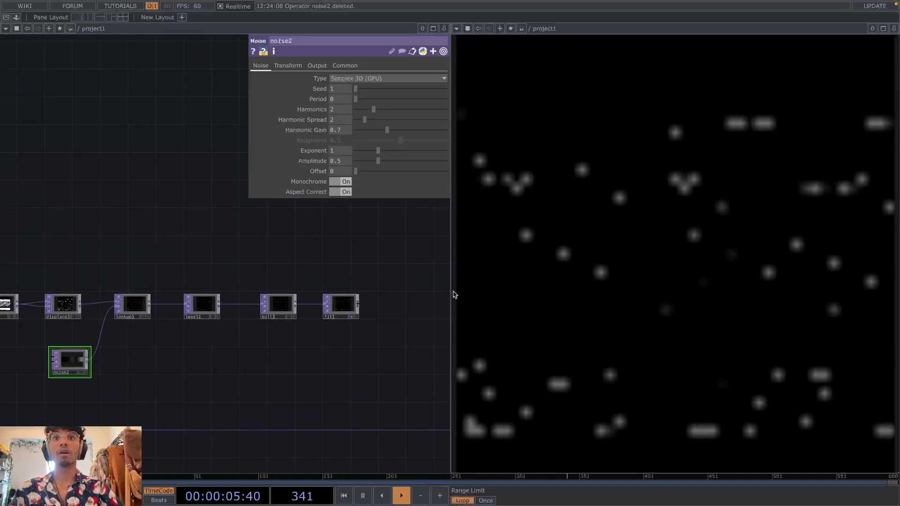
pyautogui.moveTo(450, 291); pyautogui.dragTo(675, 309)
pyautogui.scroll(-3, 453, 341)
pyautogui.scroll(8, 297, 342)
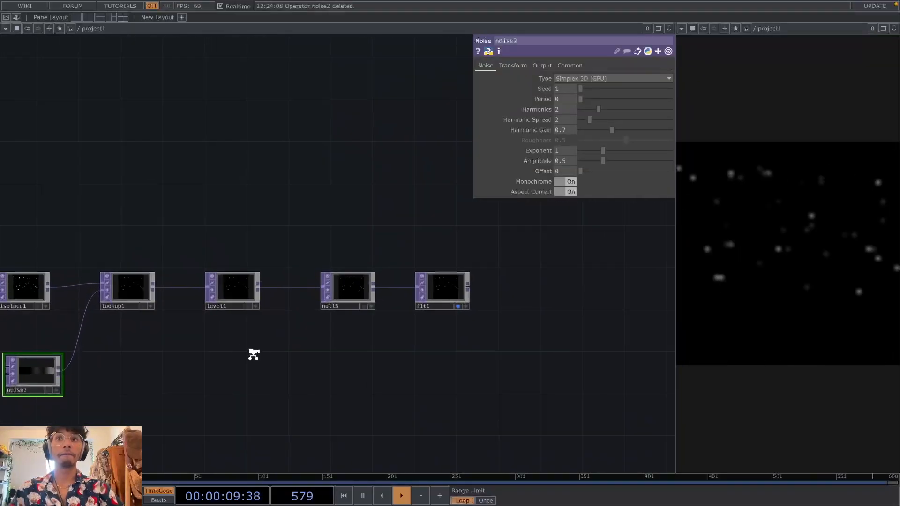
# Step: Raise the Level TOP's Contrast to 2.26
pyautogui.moveTo(263, 351); pyautogui.dragTo(415, 377)
pyautogui.click(385, 300)
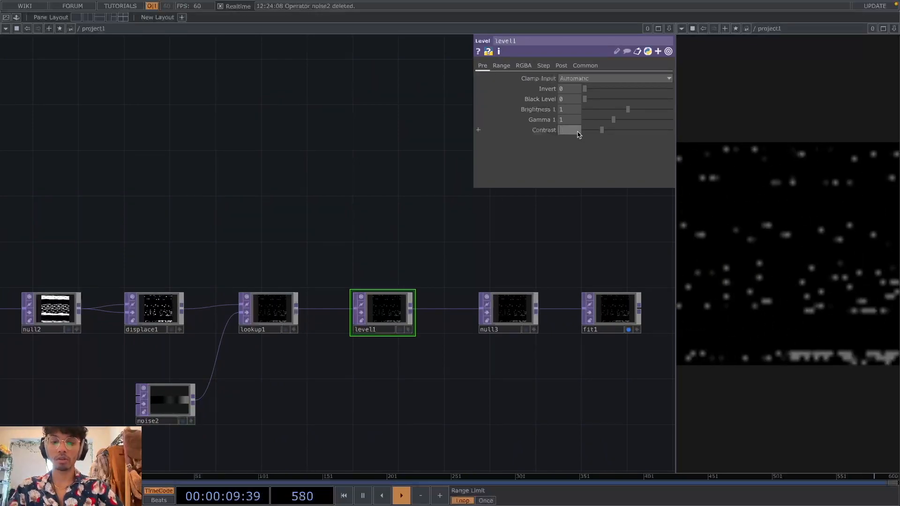
pyautogui.moveTo(579, 135); pyautogui.dragTo(579, 135)
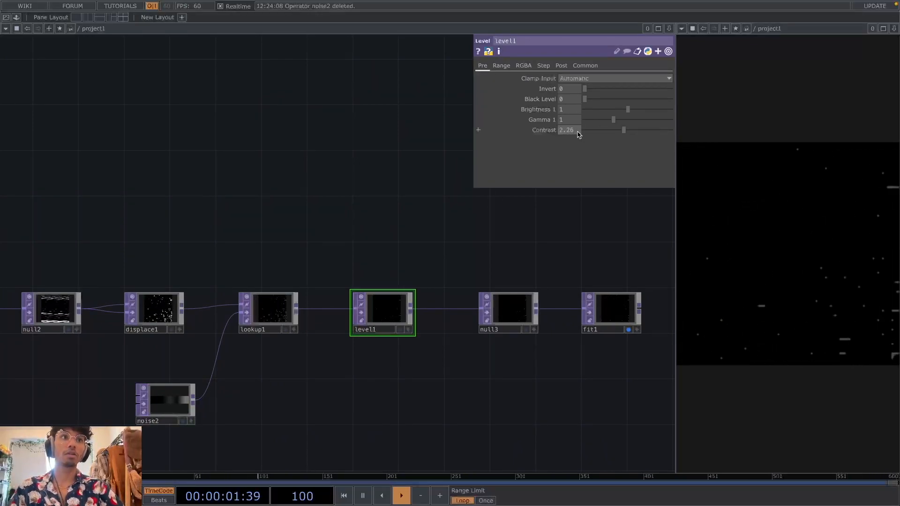
pyautogui.scroll(2, 549, 242)
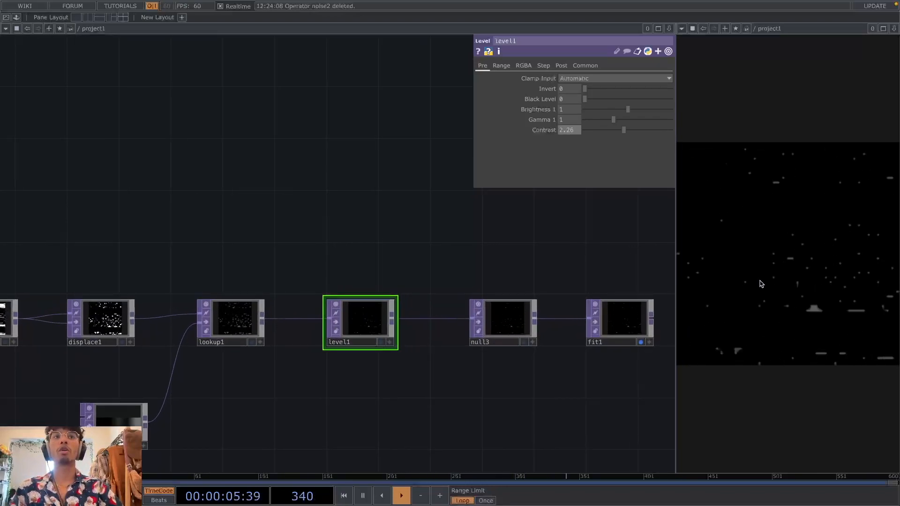
pyautogui.scroll(1, 465, 305)
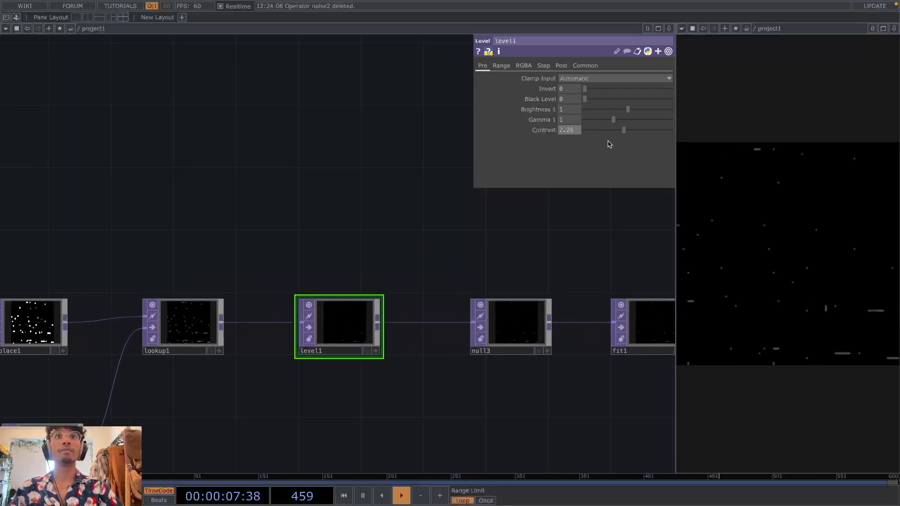
# Step: Set the Level TOP's Brightness 1 to 1.41, undoing a trial with a higher brightness
pyautogui.scroll(-2, 245, 331)
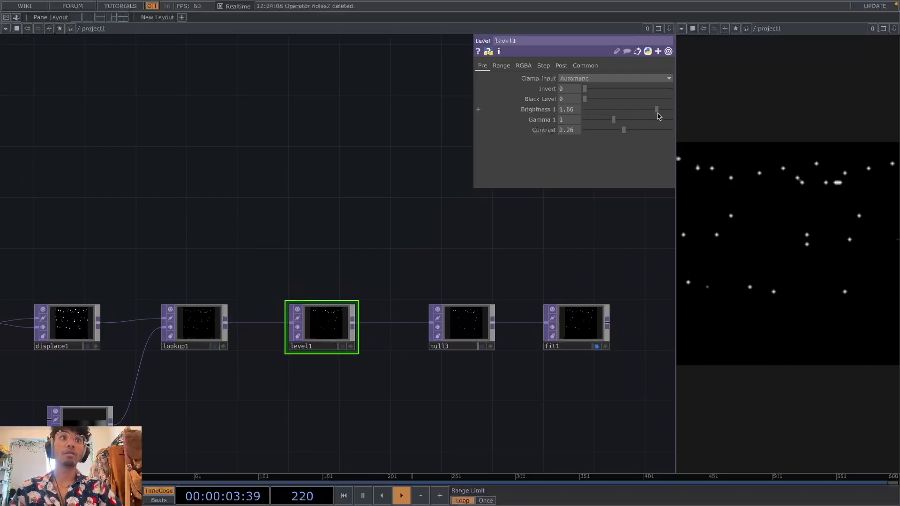
pyautogui.moveTo(681, 120)
pyautogui.mouseDown()
pyautogui.moveTo(693, 122)
pyautogui.moveTo(594, 119)
pyautogui.moveTo(681, 125)
pyautogui.mouseUp()
pyautogui.hotkey('ctrl', 'z')
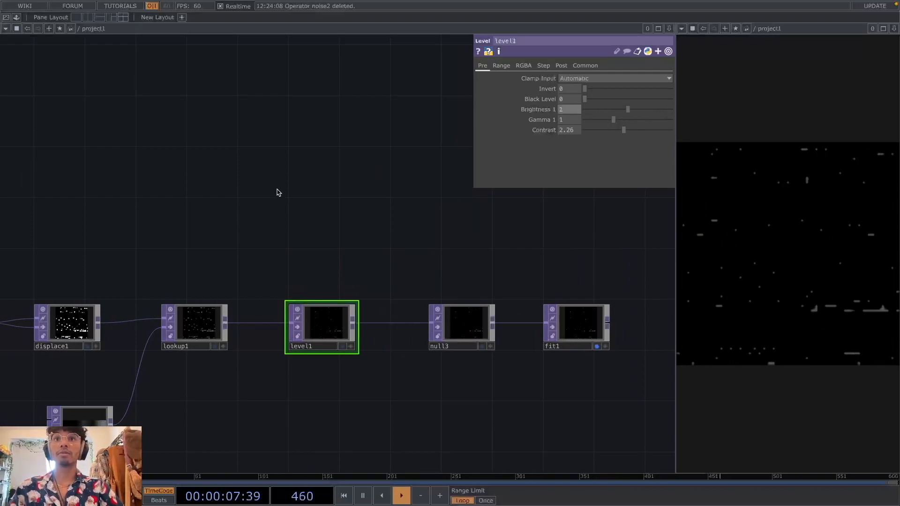
pyautogui.scroll(1, 280, 190)
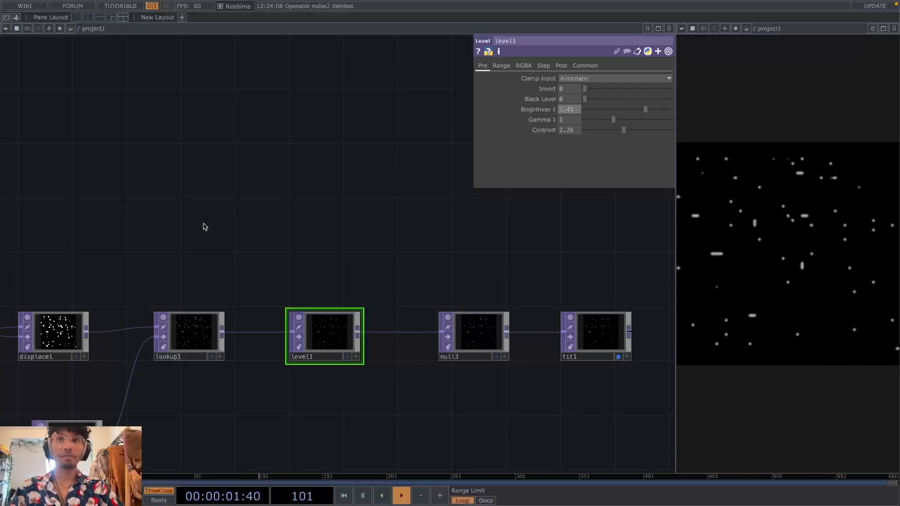
# Step: Add an LFO CHOP in the empty area above the TOP chain
pyautogui.moveTo(321, 229); pyautogui.dragTo(333, 256, button='middle')
pyautogui.moveTo(380, 298); pyautogui.dragTo(513, 390)
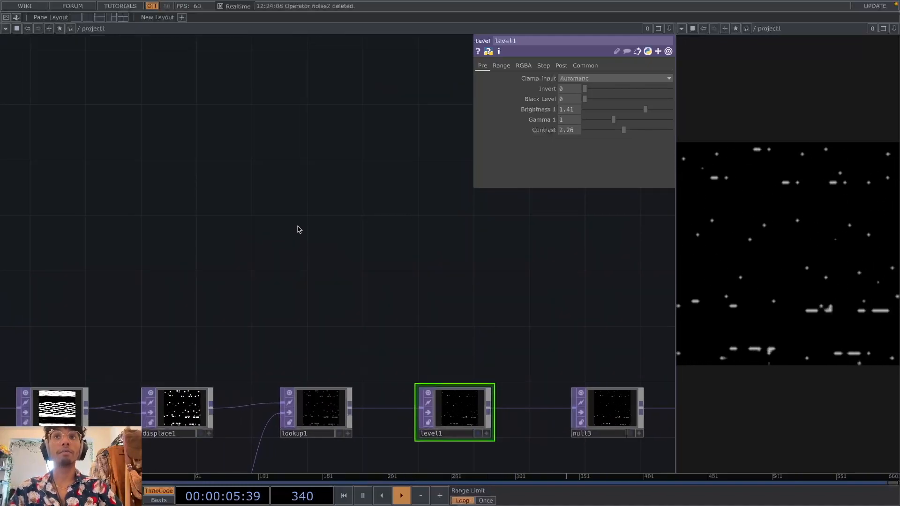
pyautogui.press('Tab')
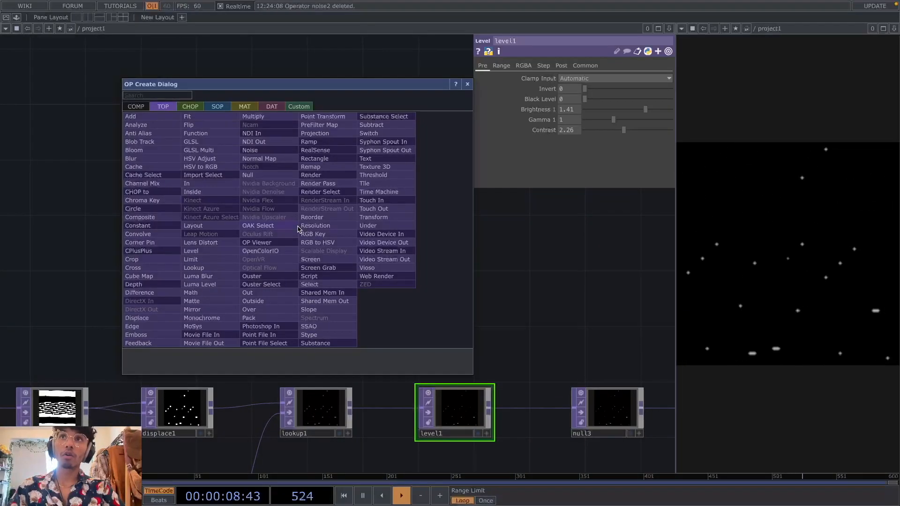
pyautogui.press('Tab')
pyautogui.write('lfo')
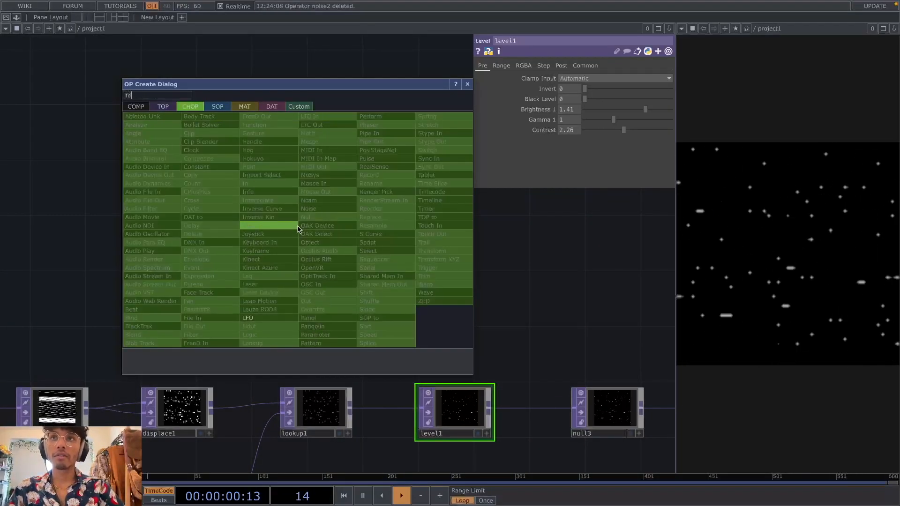
pyautogui.press('Return')
pyautogui.click(298, 229)
pyautogui.scroll(2, 298, 229)
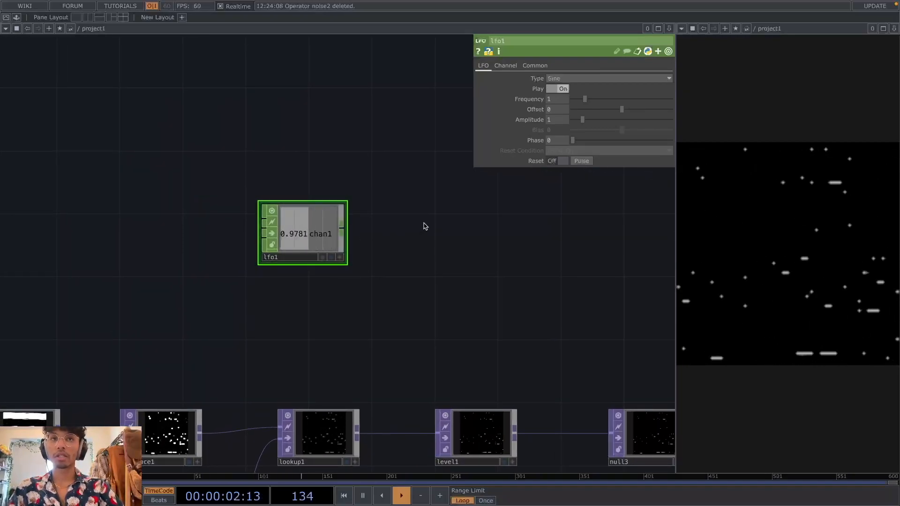
# Step: Set the LFO CHOP's Frequency to 0.1 and its Type to Square
pyautogui.click(557, 100)
pyautogui.write('.1')
pyautogui.press('Return')
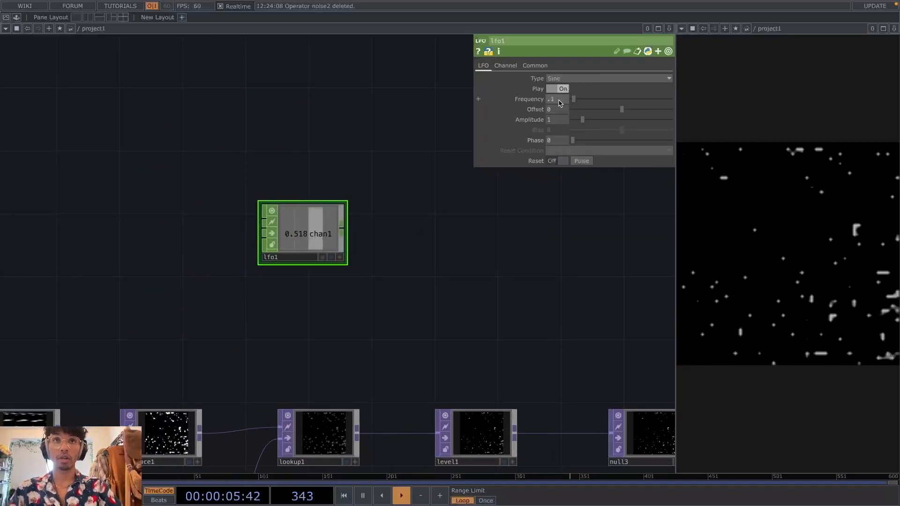
pyautogui.click(571, 77)
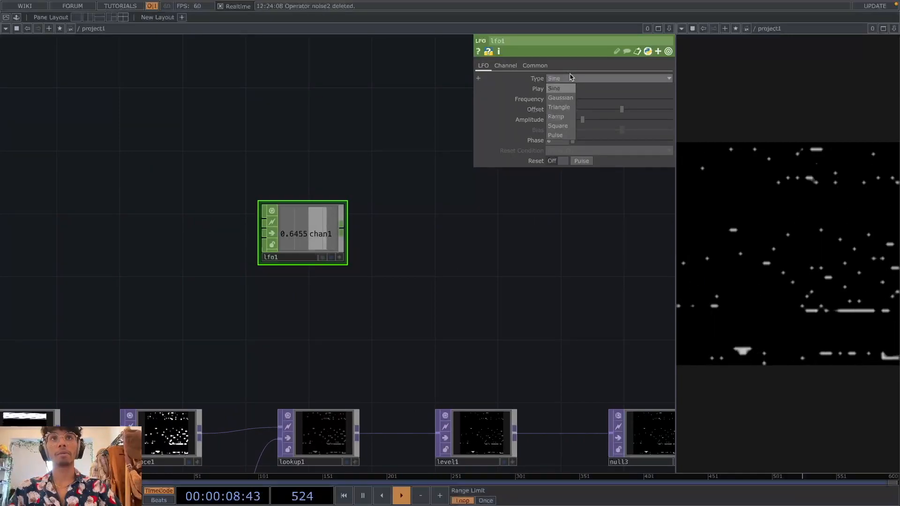
pyautogui.click(562, 127)
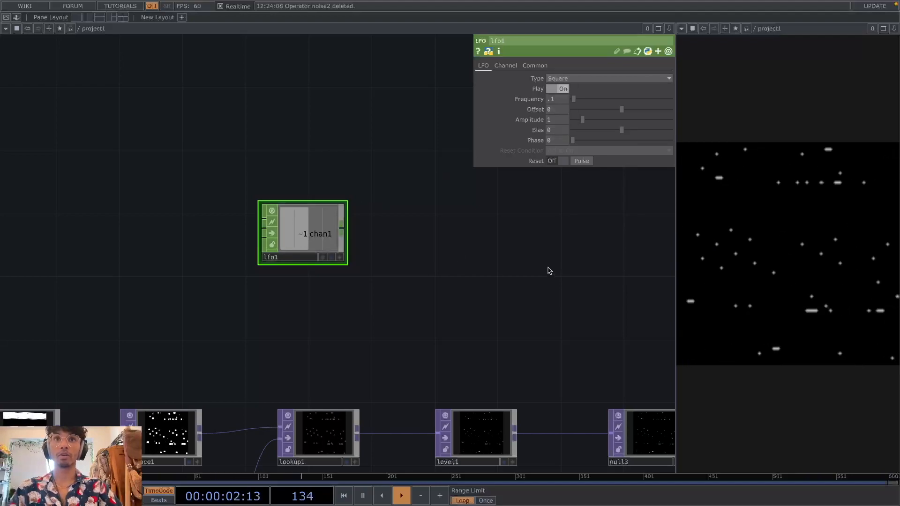
# Step: Add a Math CHOP after the LFO CHOP, connected to its output
pyautogui.rightClick(343, 231)
pyautogui.write('math')
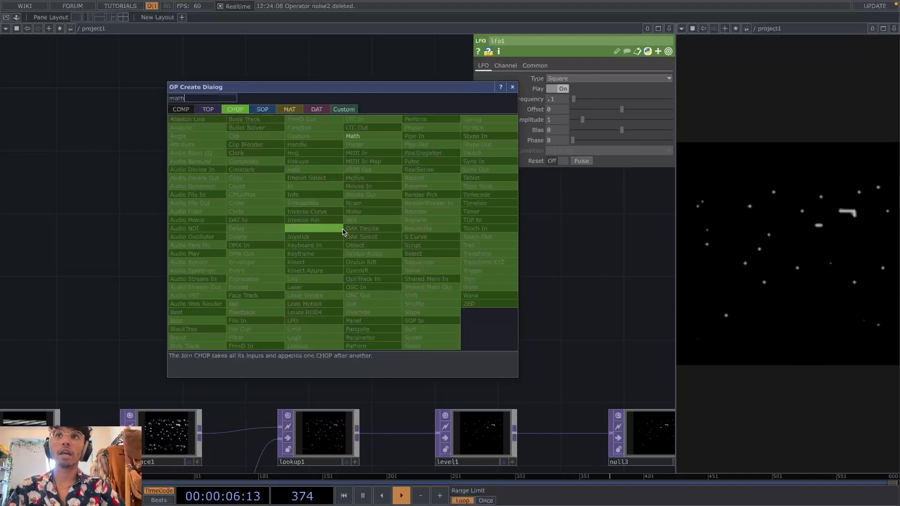
pyautogui.press('Return')
pyautogui.click(410, 233)
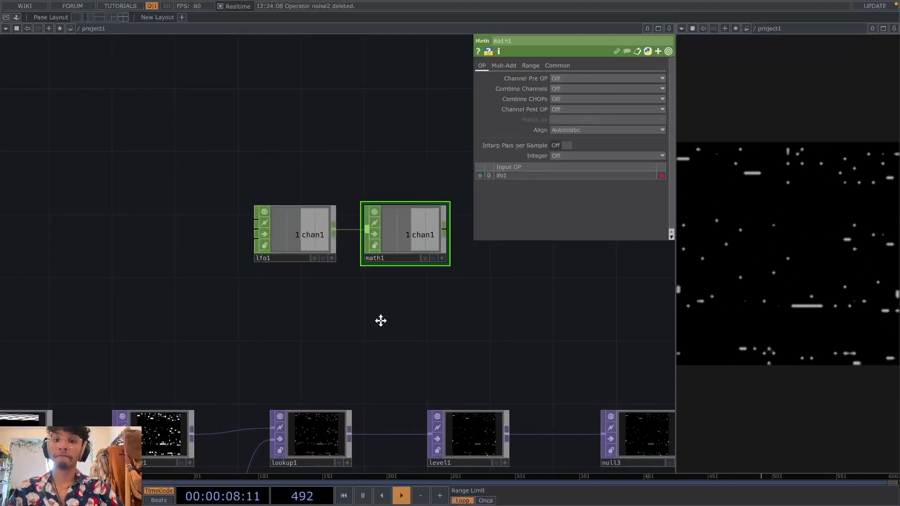
pyautogui.moveTo(423, 317); pyautogui.dragTo(380, 322)
pyautogui.scroll(2, 380, 325)
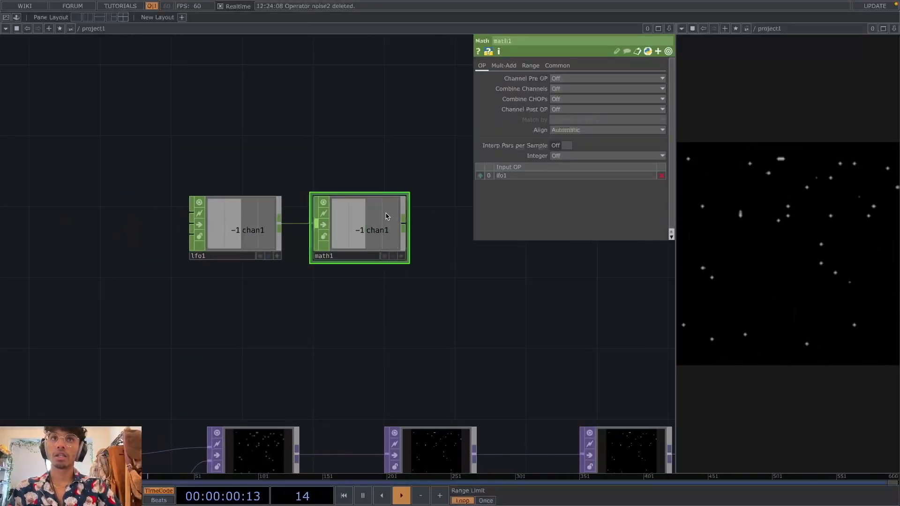
# Step: Remap the Math CHOP from the range -1 to 1 to the range 0.98 to 1.41
pyautogui.click(531, 66)
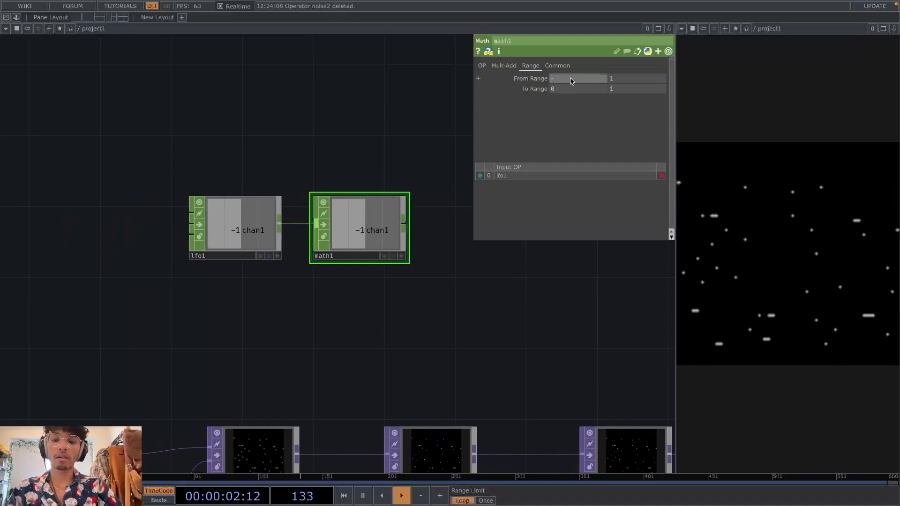
pyautogui.write('-1')
pyautogui.press('Return')
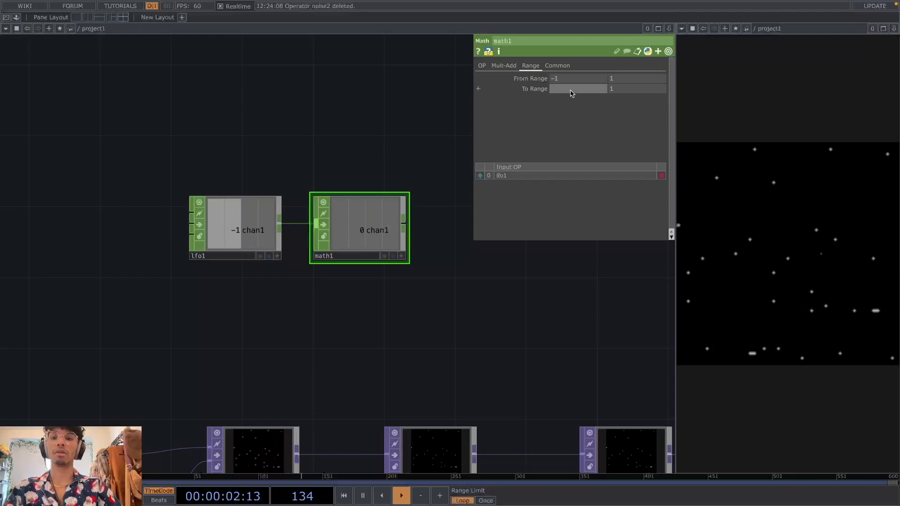
pyautogui.click(625, 89)
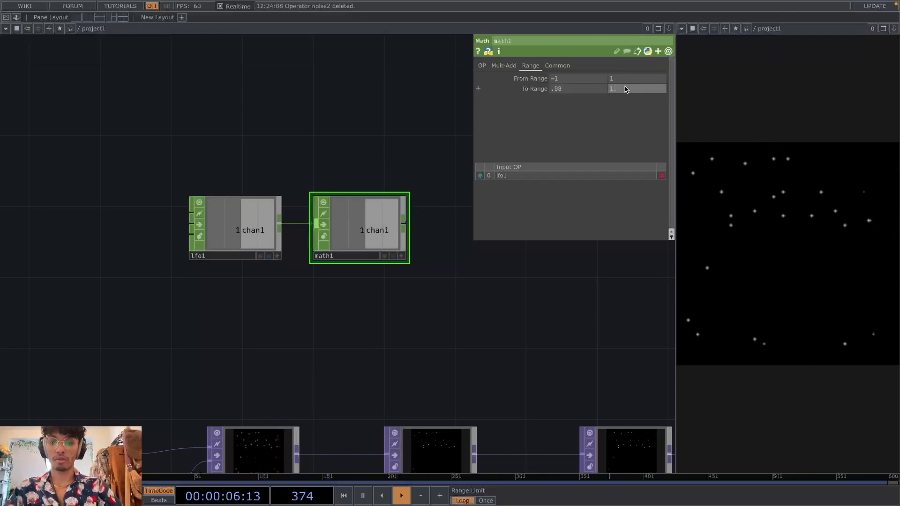
pyautogui.press('Return')
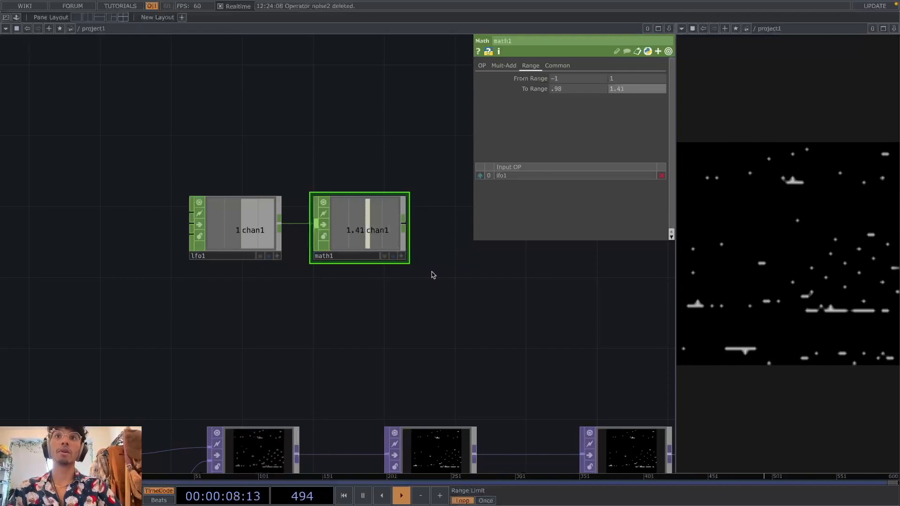
# Step: Add a Null CHOP after the Math CHOP, connected to its output
pyautogui.scroll(-5, 429, 265)
pyautogui.scroll(2, 405, 267)
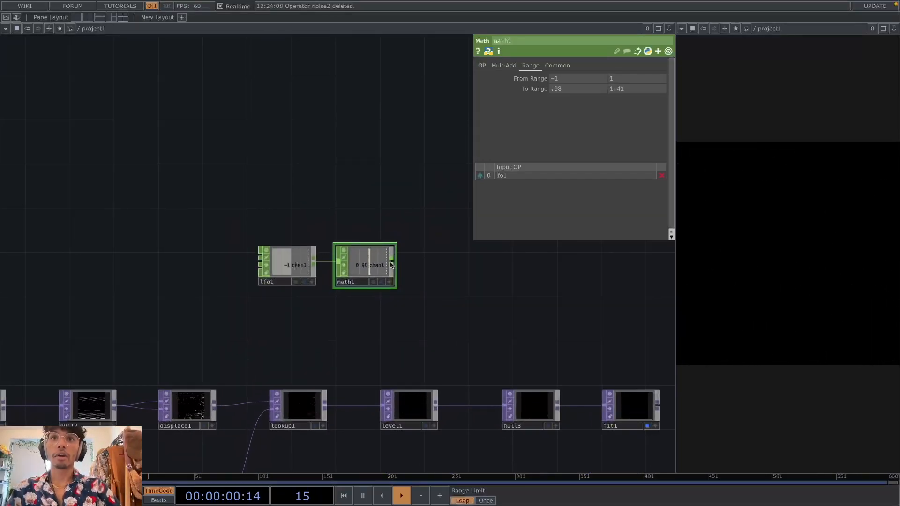
pyautogui.press('Tab')
pyautogui.write('nu')
pyautogui.press('Return')
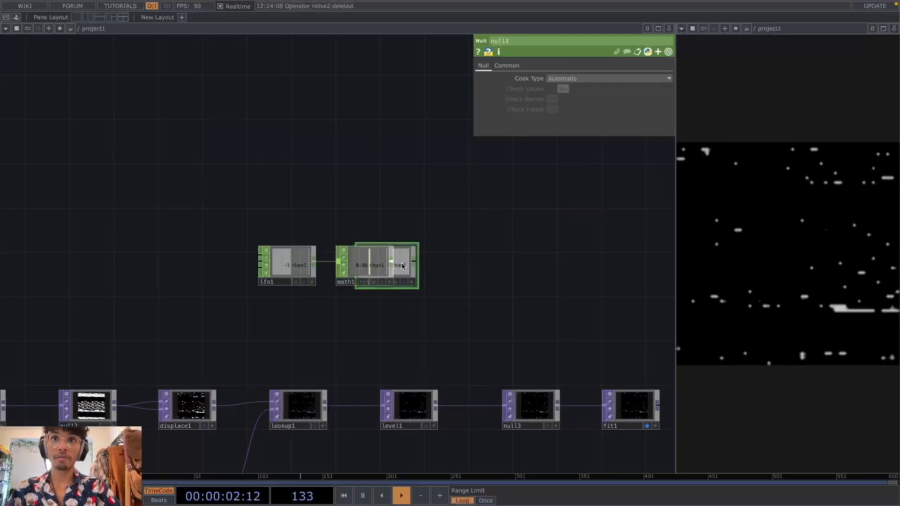
pyautogui.click(466, 263)
pyautogui.scroll(1, 419, 336)
pyautogui.scroll(2, 419, 336)
# Step: Make the new Null CHOP's viewer active and export its chan1 channel to the Level TOP's Brightness 1
pyautogui.click(519, 260)
pyautogui.moveTo(437, 312); pyautogui.dragTo(364, 285)
pyautogui.click(432, 326)
pyautogui.moveTo(394, 225); pyautogui.dragTo(553, 140)
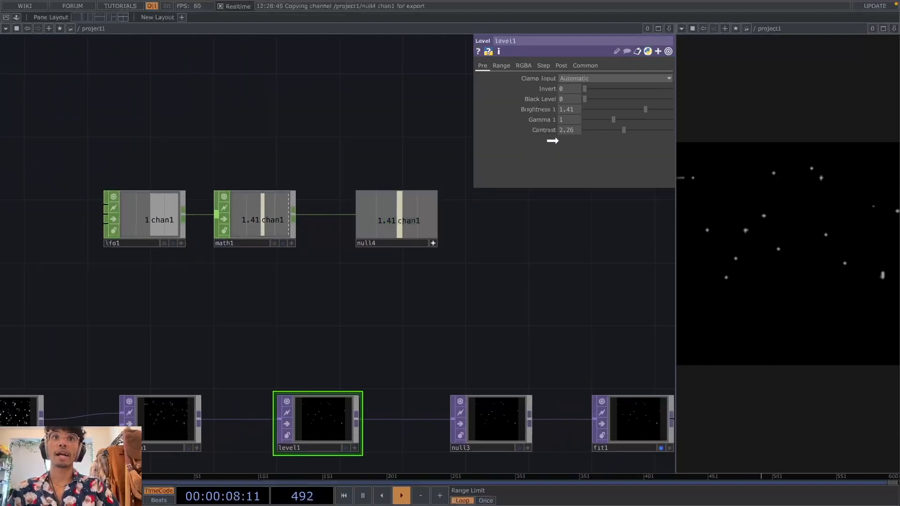
pyautogui.moveTo(553, 110); pyautogui.dragTo(554, 109)
pyautogui.click(565, 106)
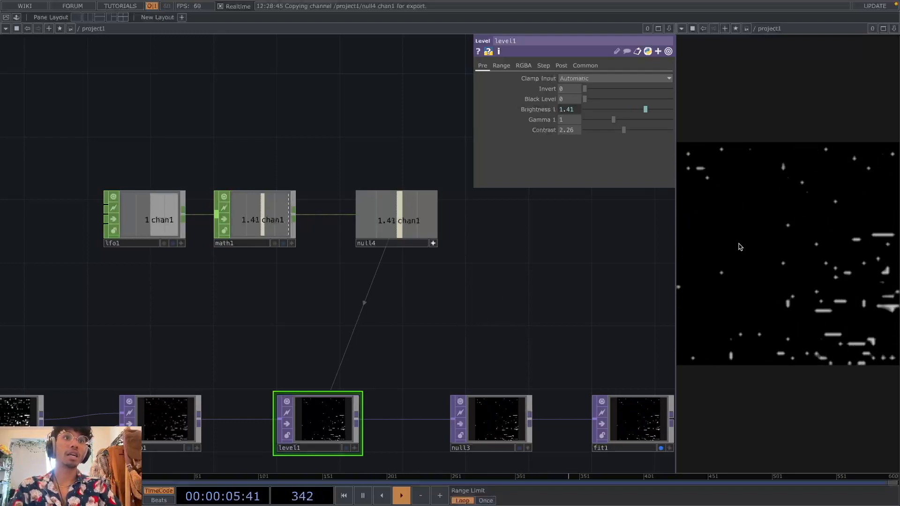
pyautogui.scroll(-2, 530, 314)
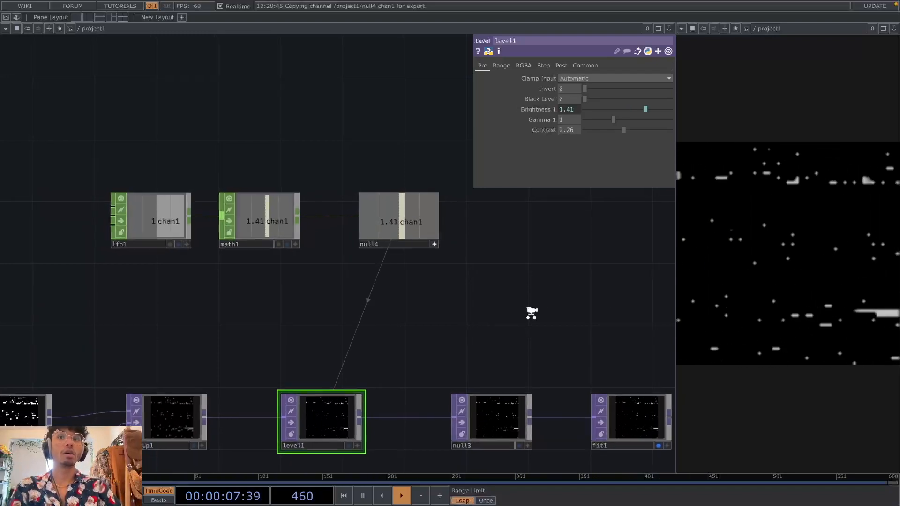
pyautogui.moveTo(503, 326); pyautogui.dragTo(494, 292)
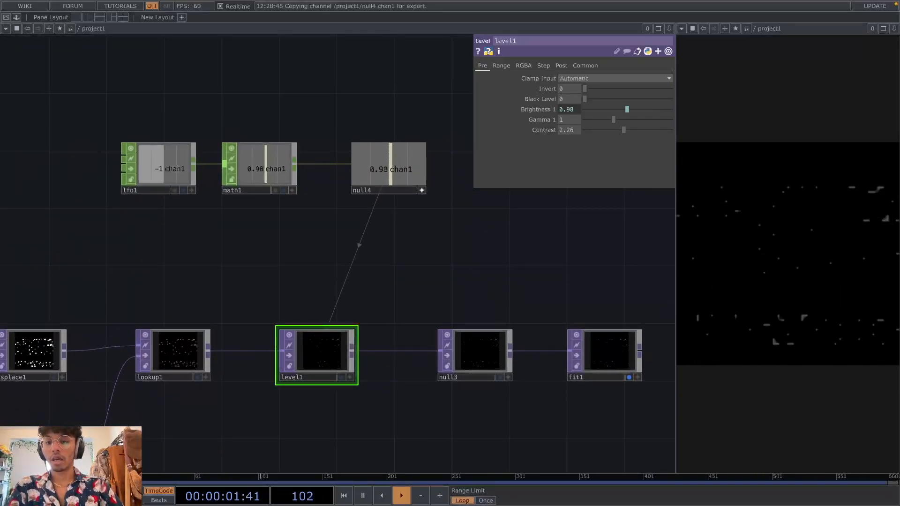
# Step: Set the Fit TOP's fit mode to Fill and open its common output resolution settings
pyautogui.click(580, 339)
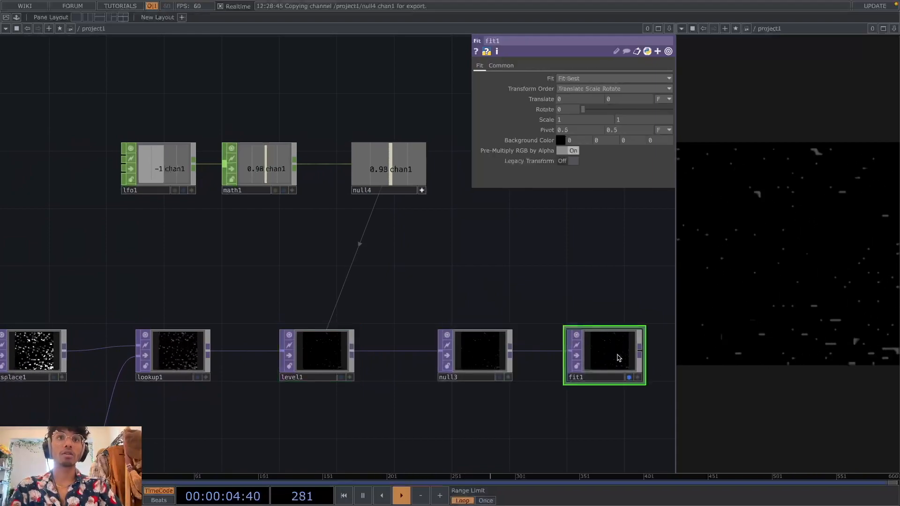
pyautogui.click(581, 78)
pyautogui.click(572, 91)
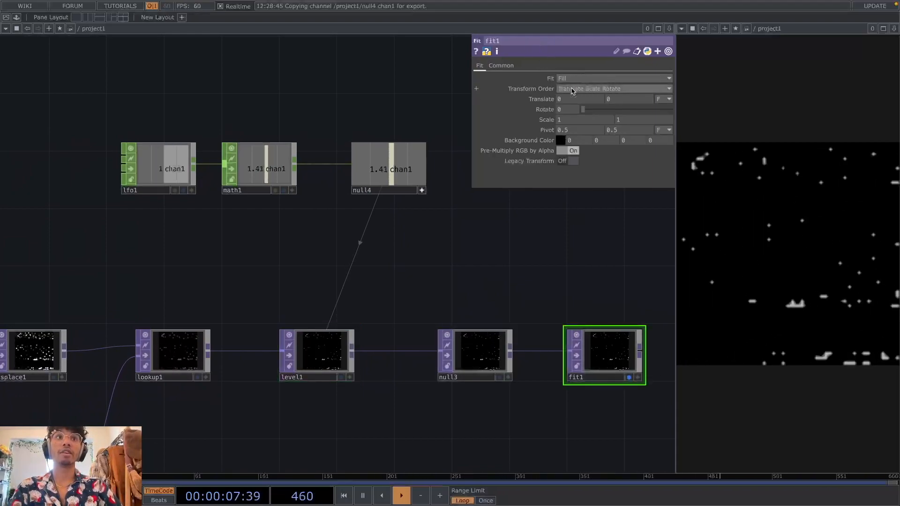
pyautogui.click(497, 65)
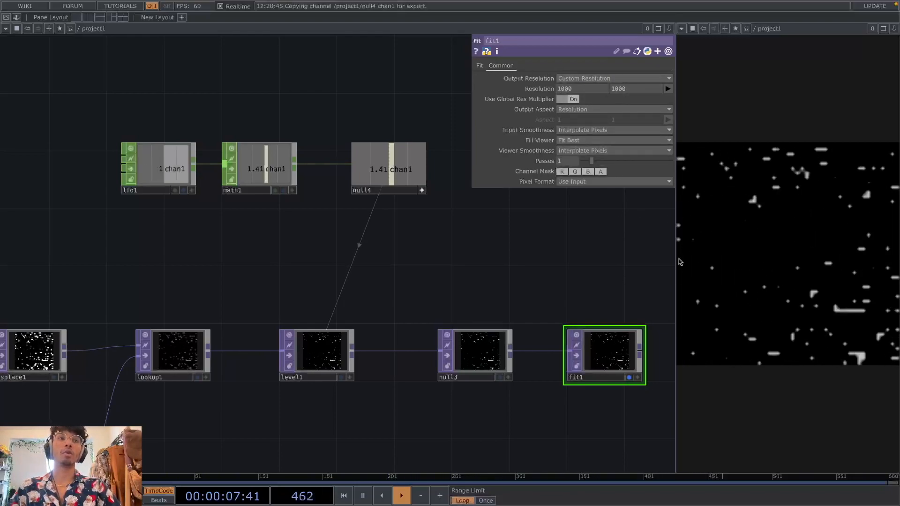
# Step: Widen the preview pane until it takes up about half of the window
pyautogui.scroll(-5, 553, 287)
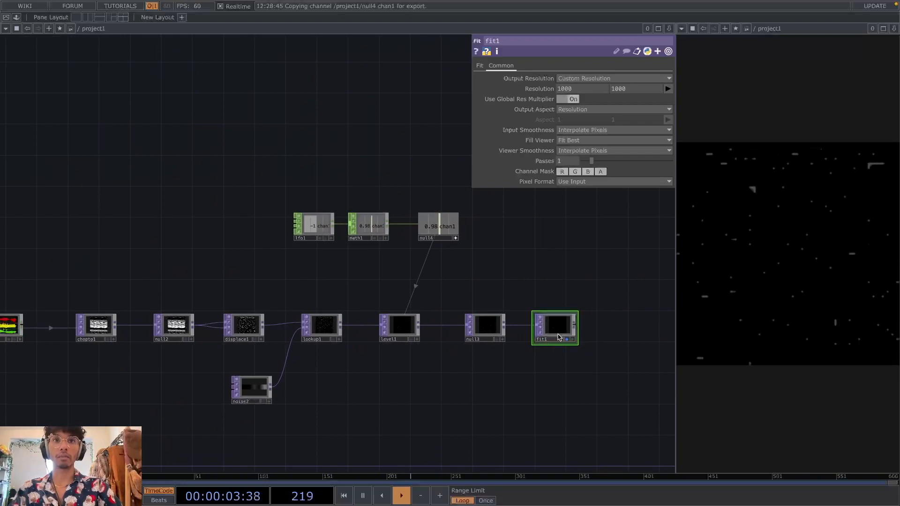
pyautogui.scroll(-1, 492, 382)
pyautogui.moveTo(675, 253); pyautogui.dragTo(452, 260)
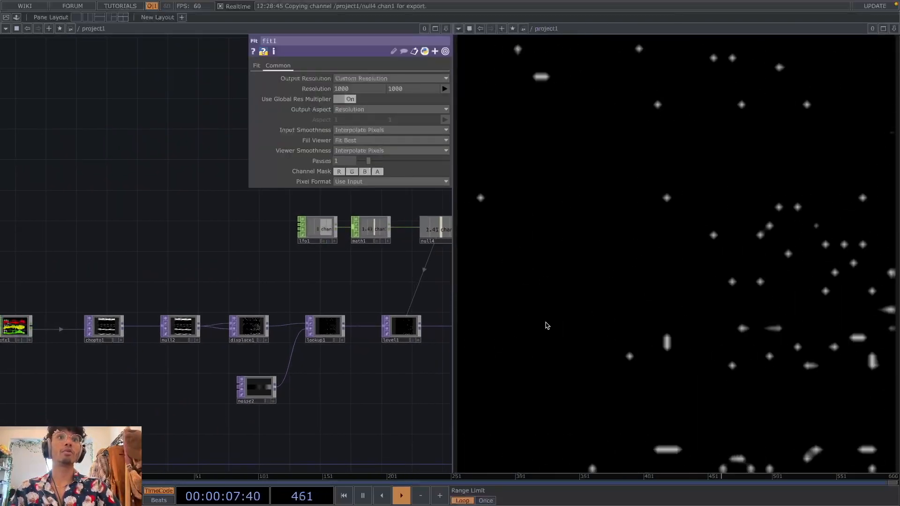
# Step: Collapse every operator in the stars network into a single Base component
pyautogui.scroll(-2, 331, 391)
pyautogui.scroll(-4, 330, 391)
pyautogui.moveTo(376, 402); pyautogui.dragTo(180, 307)
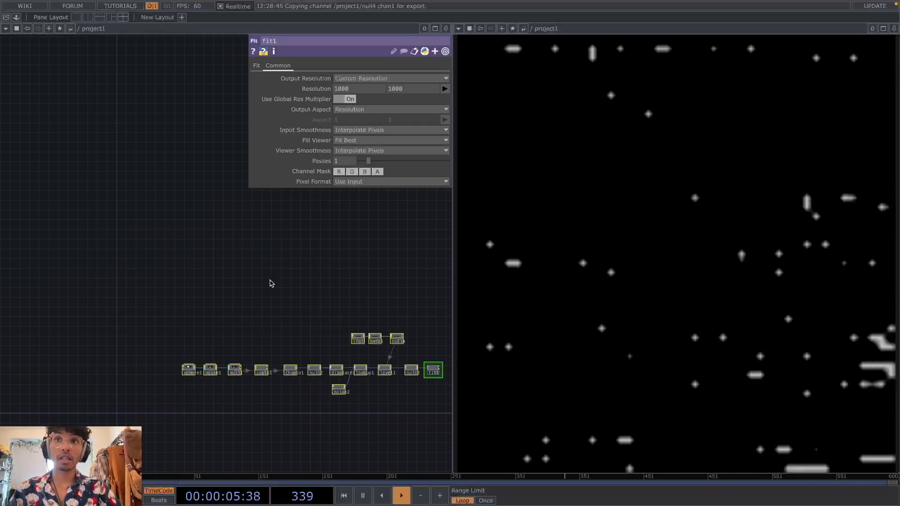
pyautogui.rightClick(270, 282)
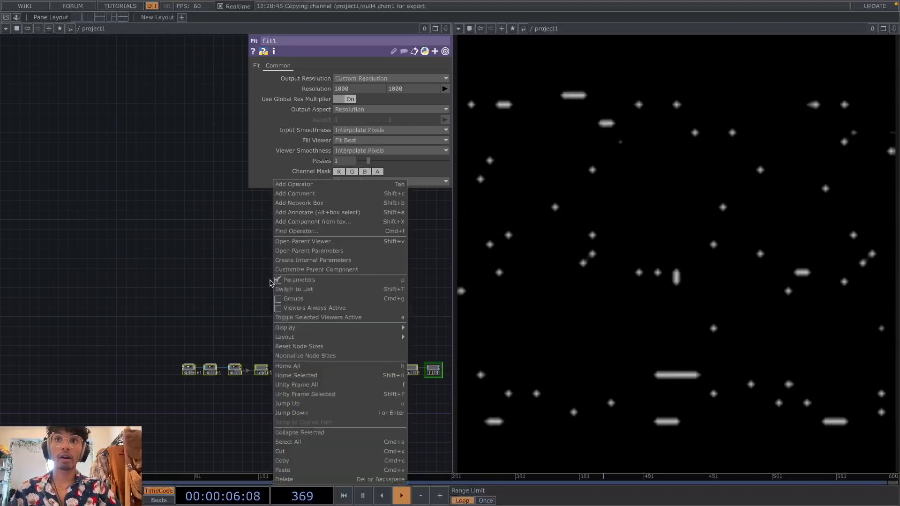
pyautogui.click(305, 432)
pyautogui.scroll(5, 338, 403)
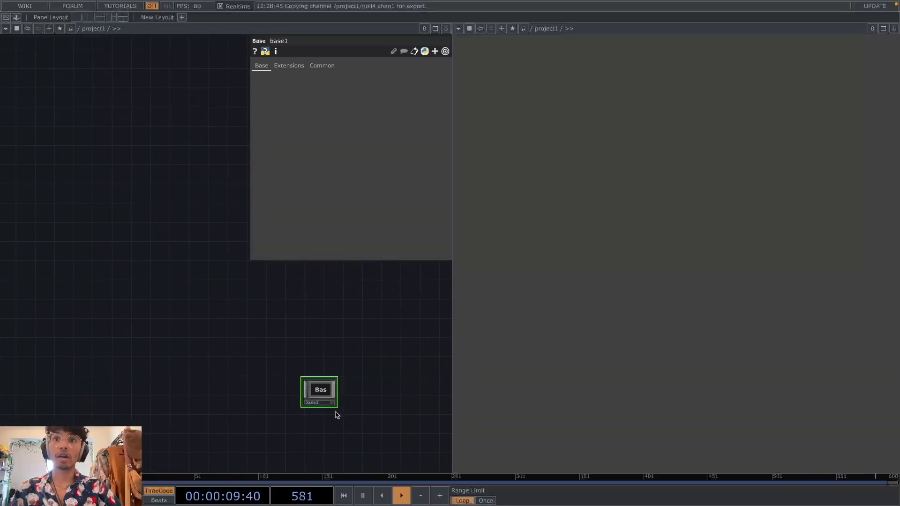
# Step: Inside the Base component, add an Out TOP after the Fit TOP, and return to the parent network
pyautogui.press('i')
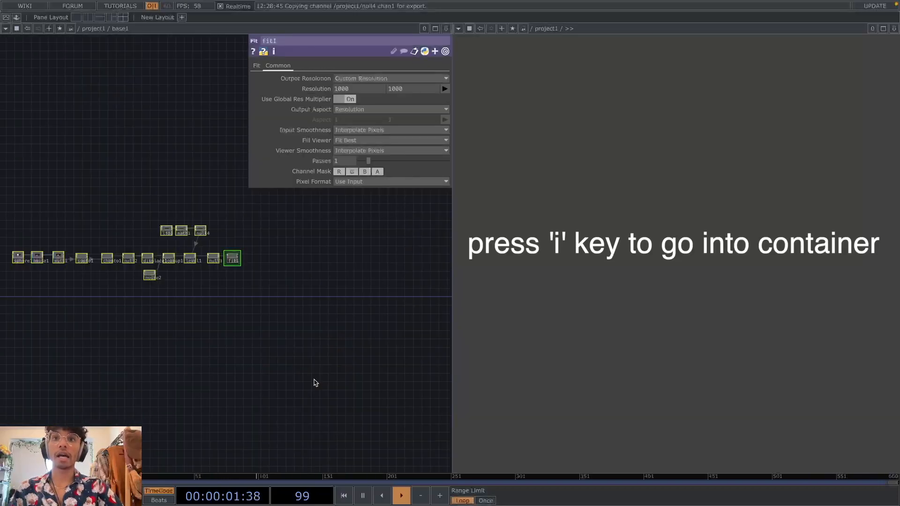
pyautogui.scroll(4, 252, 275)
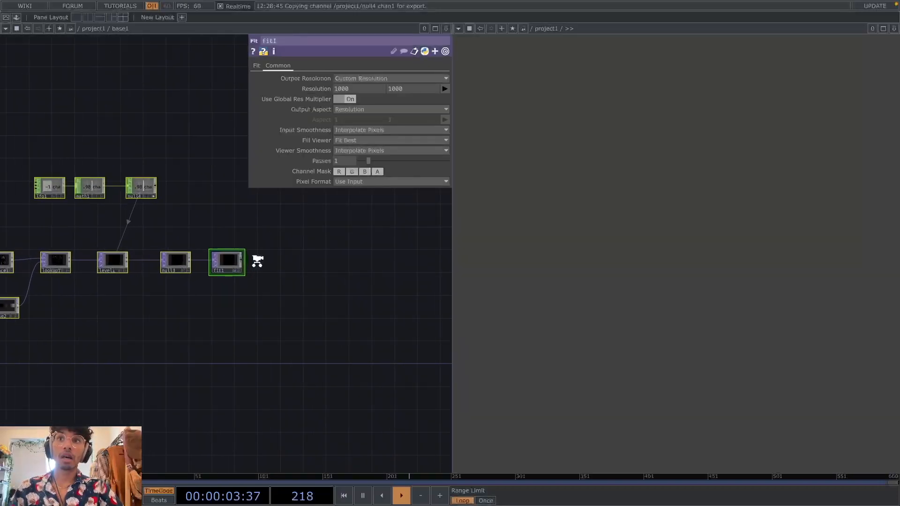
pyautogui.press('Tab')
pyautogui.press('Tab')
pyautogui.press('Tab')
pyautogui.press('Tab')
pyautogui.press('Tab')
pyautogui.press('Tab')
pyautogui.press('Tab')
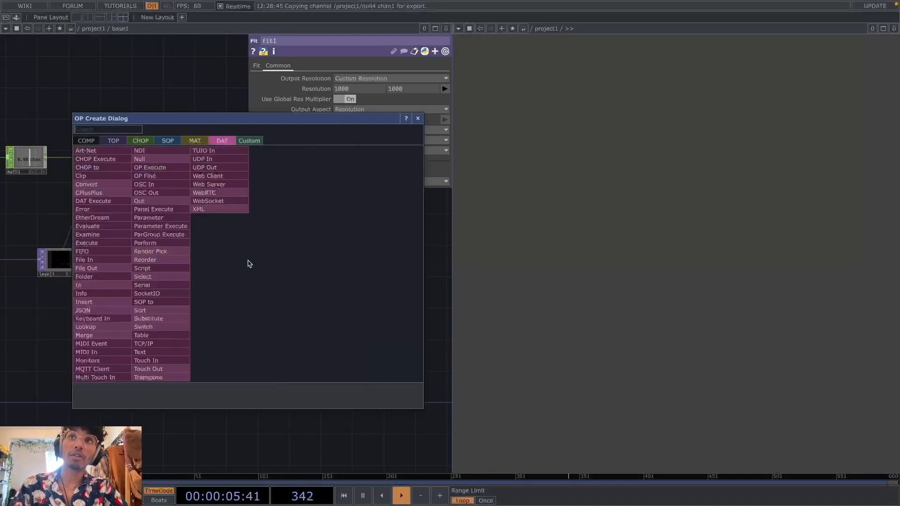
pyautogui.write('ou')
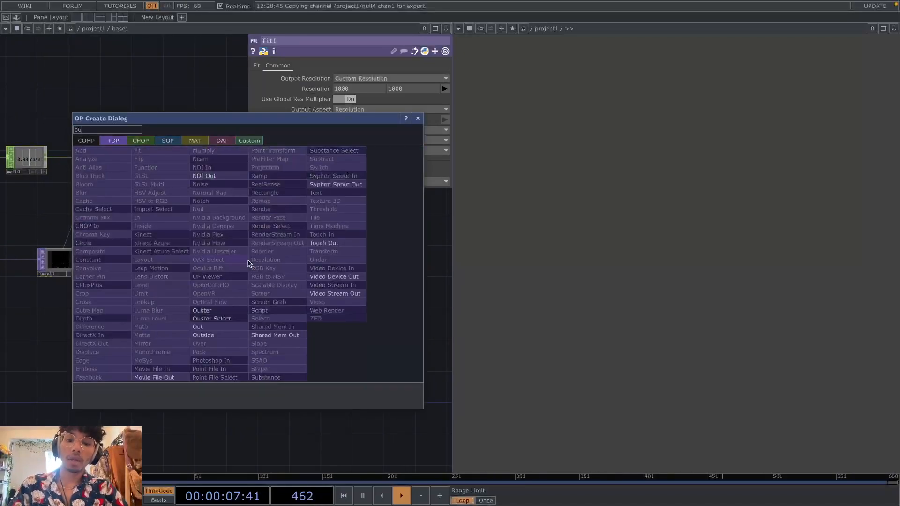
pyautogui.write('t')
pyautogui.press('Return')
pyautogui.press('Return')
pyautogui.moveTo(250, 263)
pyautogui.mouseDown()
pyautogui.moveTo(283, 261)
pyautogui.moveTo(260, 260)
pyautogui.mouseUp()
pyautogui.press('u')
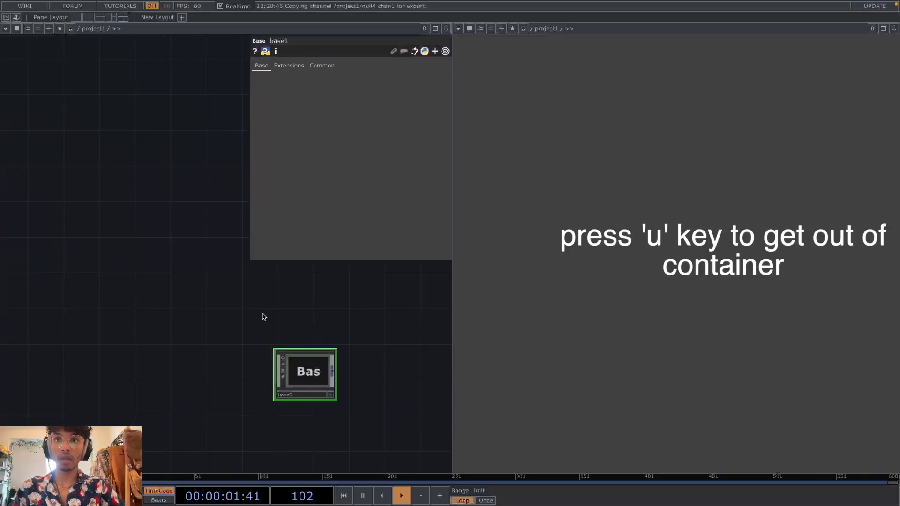
# Step: Add a Null TOP fed by the Base component's output
pyautogui.press('Tab')
pyautogui.write('null')
pyautogui.press('Return')
pyautogui.press('Return')
pyautogui.moveTo(368, 375); pyautogui.dragTo(395, 374)
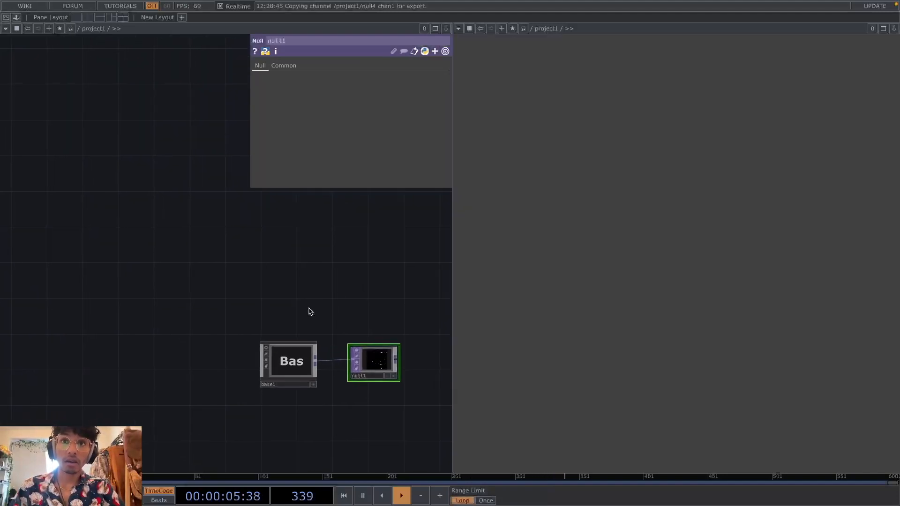
pyautogui.scroll(2, 305, 315)
pyautogui.scroll(-1, 300, 323)
pyautogui.click(294, 378)
pyautogui.scroll(2, 293, 378)
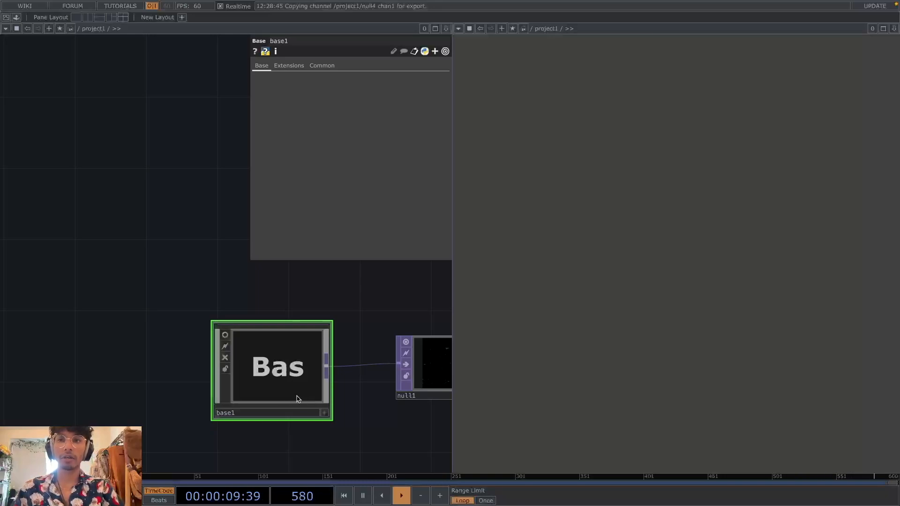
pyautogui.scroll(-2, 350, 399)
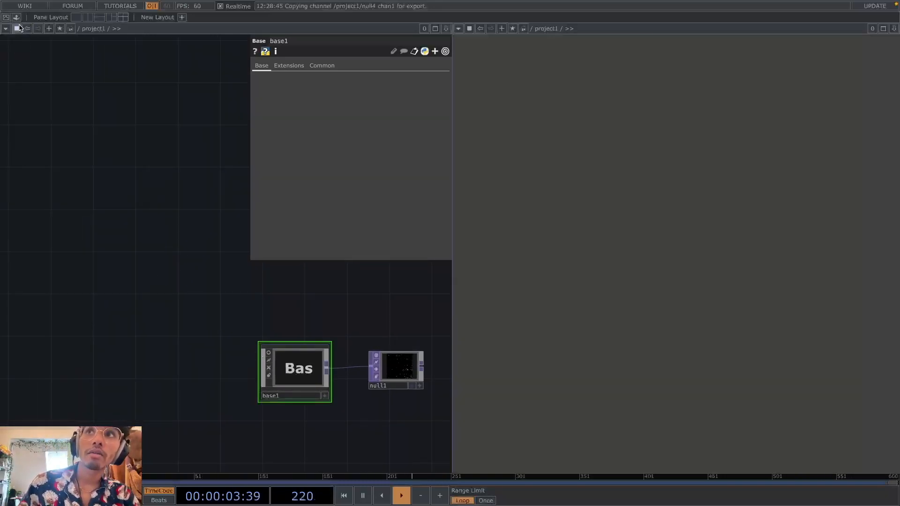
pyautogui.click(6, 17)
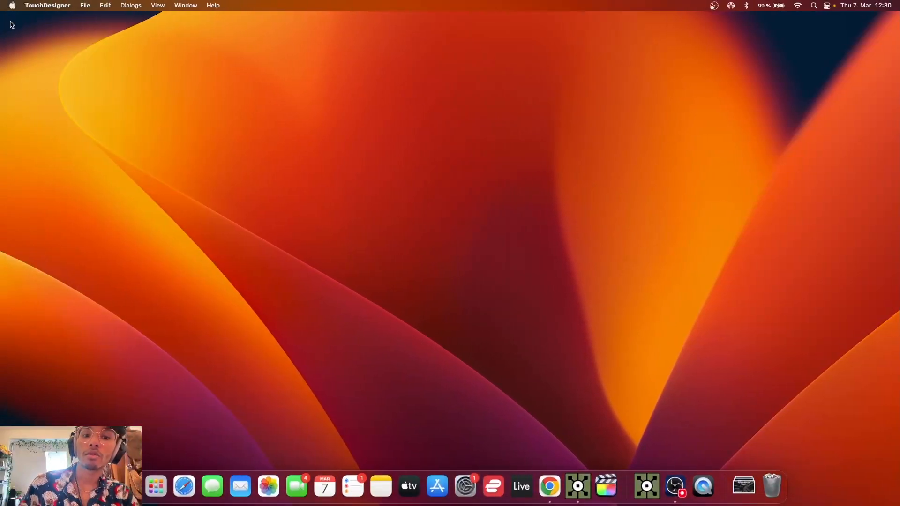
pyautogui.press('Escape')
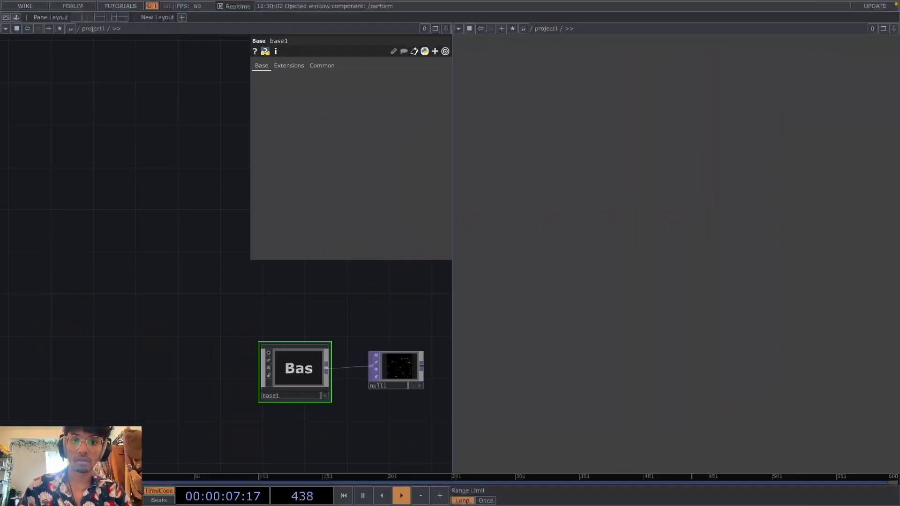
# Step: Rename the Base component StarBrightNoise and store it in the palette's TOPs folder under My Components
pyautogui.click(16, 17)
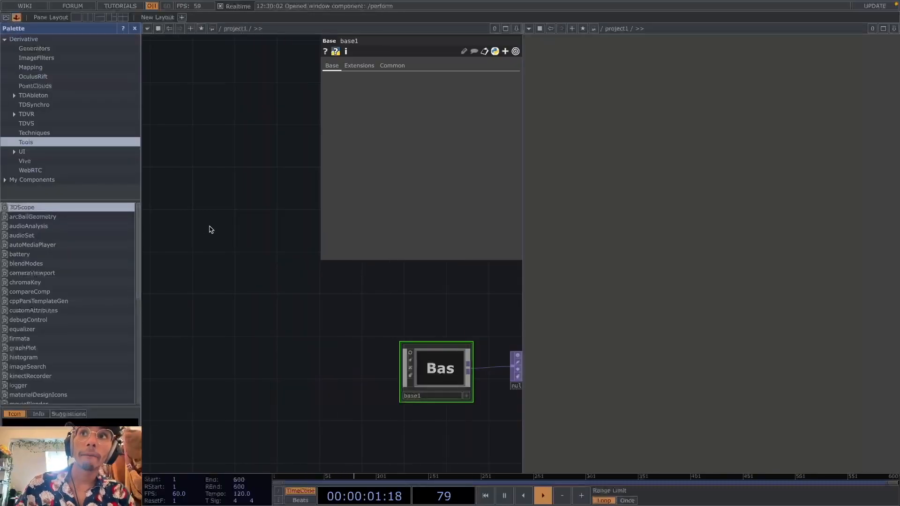
pyautogui.click(29, 180)
pyautogui.scroll(-3, 30, 194)
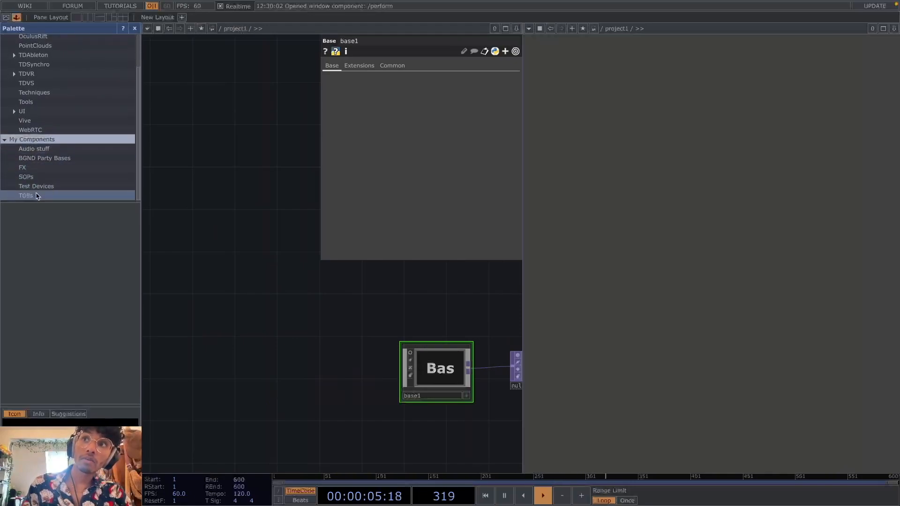
pyautogui.click(29, 195)
pyautogui.click(427, 398)
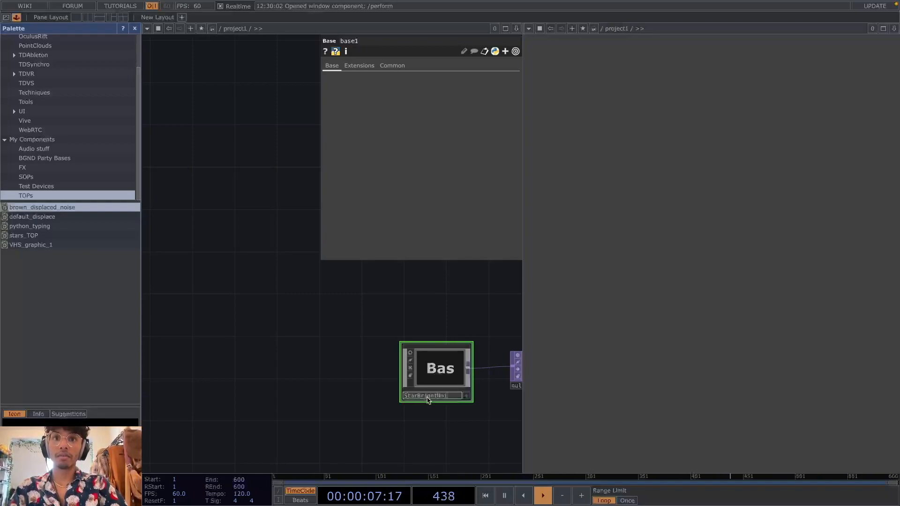
pyautogui.moveTo(448, 369); pyautogui.dragTo(76, 327)
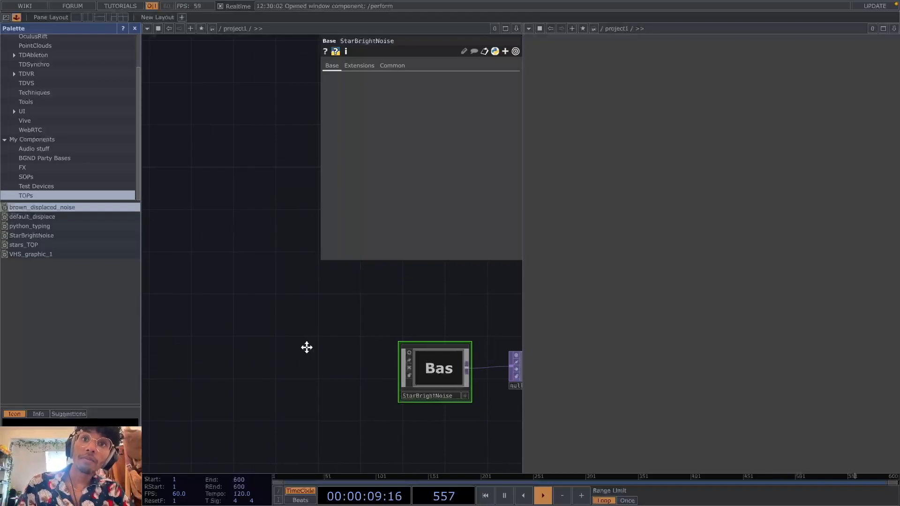
pyautogui.press('h')
pyautogui.click(420, 366)
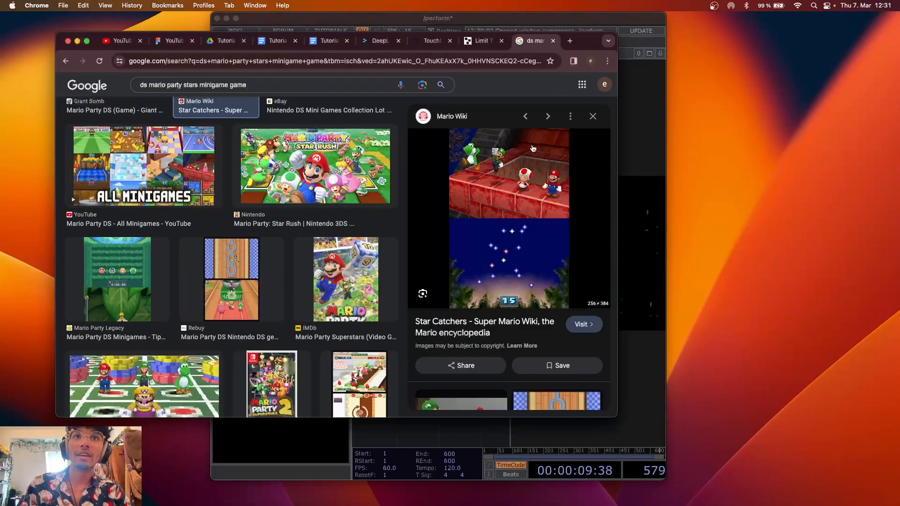
# Step: Switch to Chrome and examine the Star Catchers minigame image up close as the reference for the stars
pyautogui.keyDown('ctrl'); pyautogui.scroll(2, 541, 176); pyautogui.keyUp('ctrl')
pyautogui.keyDown('ctrl'); pyautogui.scroll(2, 544, 188); pyautogui.keyUp('ctrl')
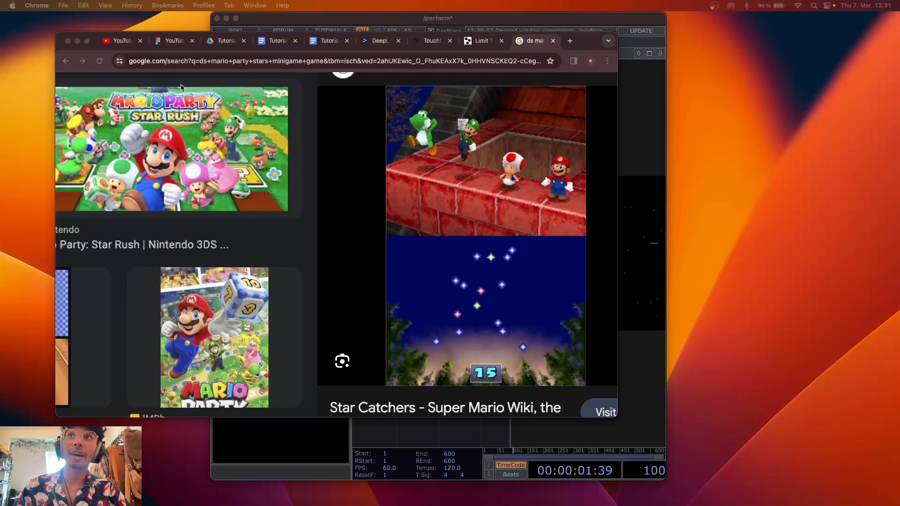
pyautogui.moveTo(86, 41)
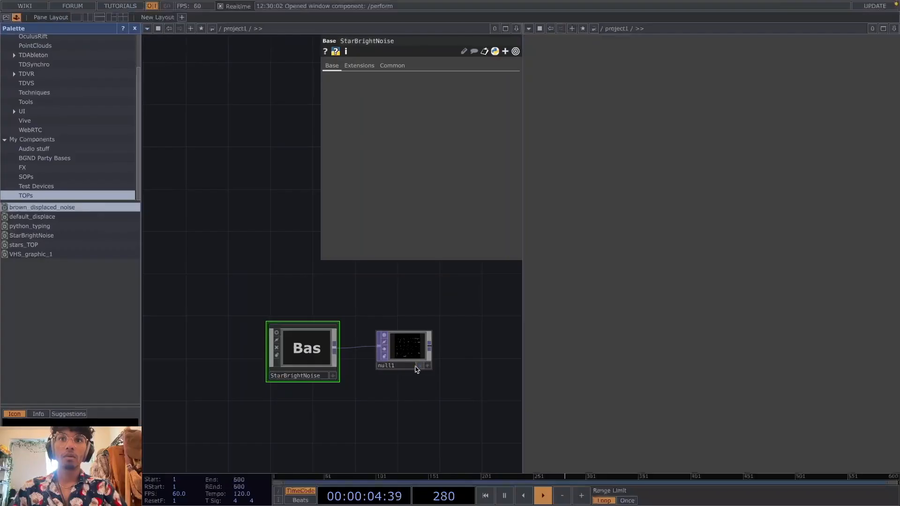
# Step: Undo the Null TOP, the renaming and the collapse to restore the uncollapsed stars network
pyautogui.scroll(-2, 347, 394)
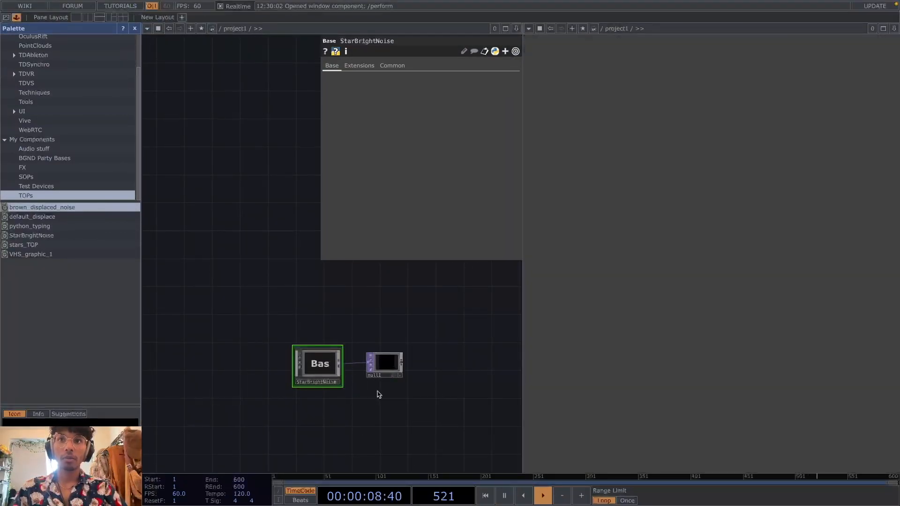
pyautogui.hotkey('ctrl', 'z')
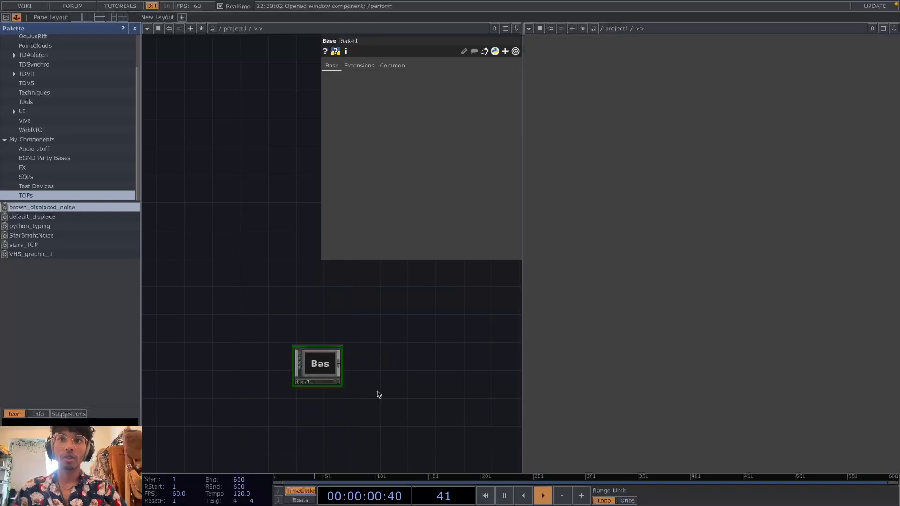
pyautogui.hotkey('ctrl', 'z')
pyautogui.scroll(-8, 352, 357)
pyautogui.moveTo(390, 399); pyautogui.dragTo(302, 382)
pyautogui.scroll(6, 323, 393)
pyautogui.moveTo(482, 377); pyautogui.dragTo(252, 393)
pyautogui.moveTo(448, 339); pyautogui.dragTo(366, 345)
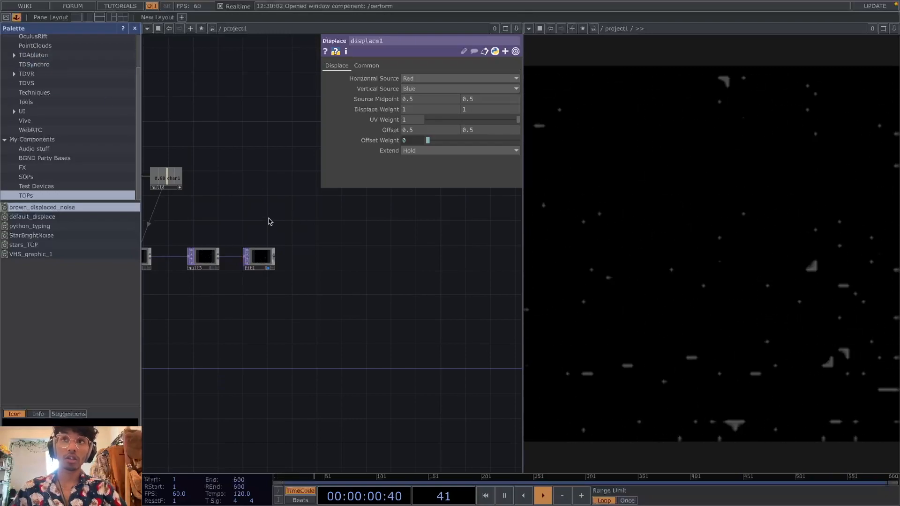
# Step: Close the palette and add a Composite TOP well past the Fit TOP, with the Fit TOP as its first input
pyautogui.click(16, 17)
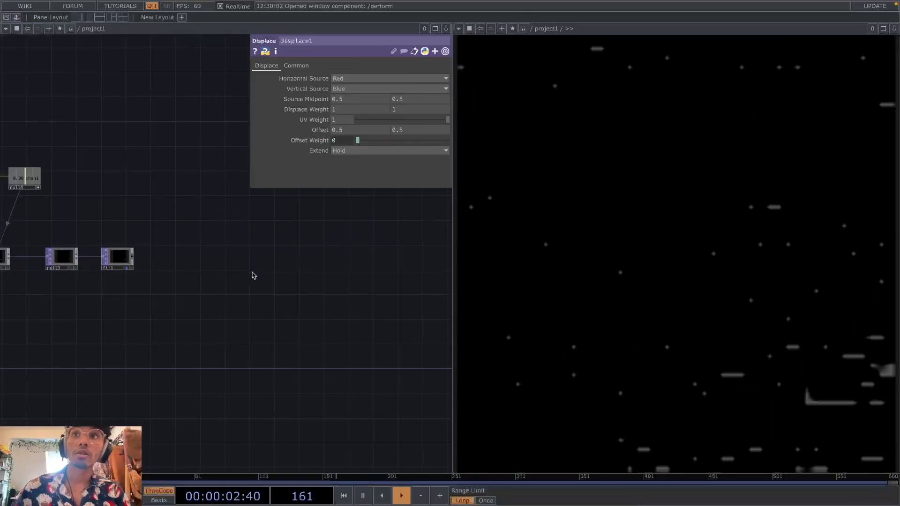
pyautogui.scroll(-3, 375, 251)
pyautogui.press('Tab')
pyautogui.write('comp')
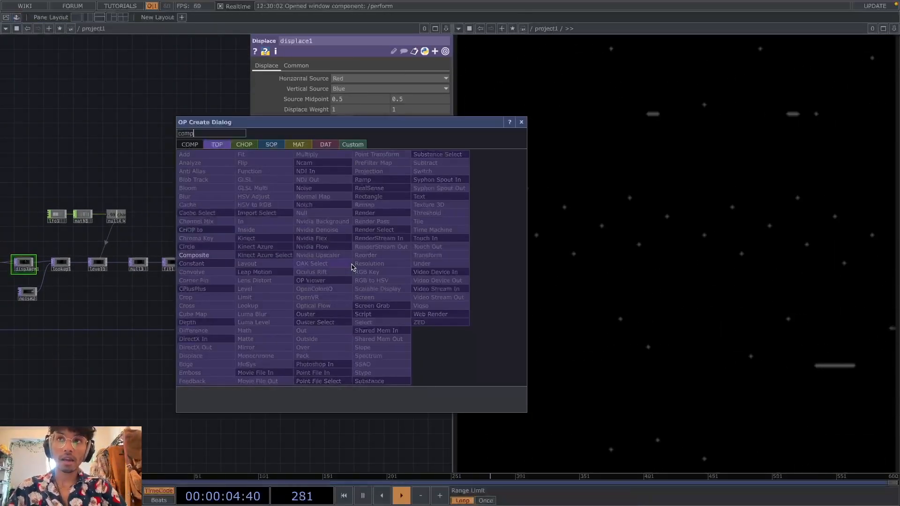
pyautogui.press('Return')
pyautogui.scroll(2, 362, 342)
pyautogui.moveTo(275, 336); pyautogui.dragTo(284, 414)
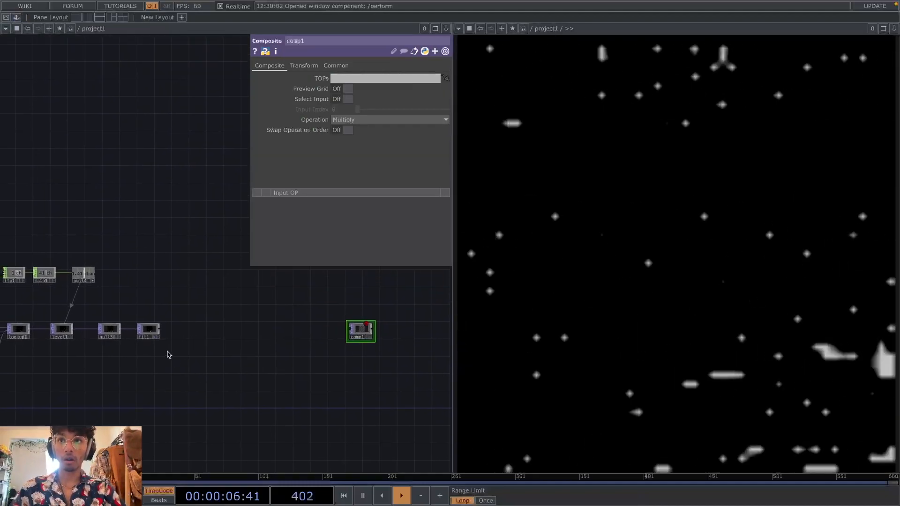
pyautogui.moveTo(161, 334); pyautogui.dragTo(348, 331)
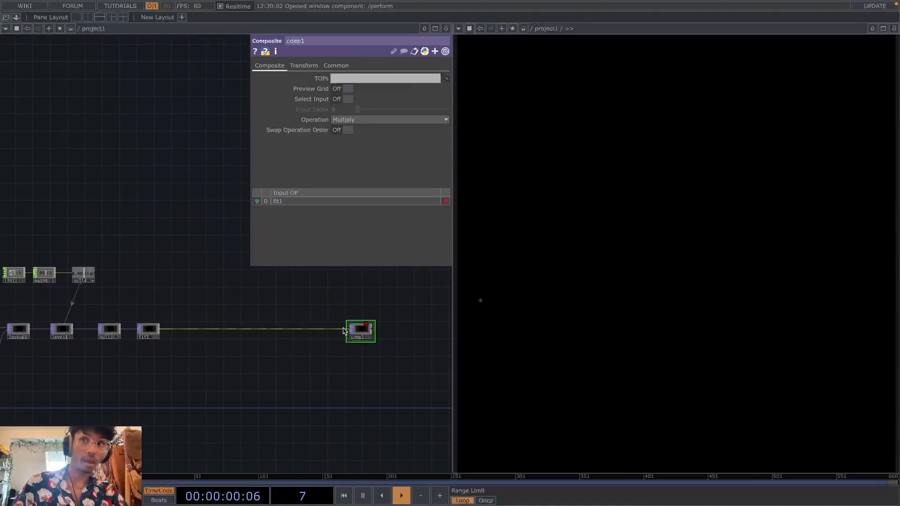
# Step: Turn off the display of the Fit TOP's image
pyautogui.click(151, 333)
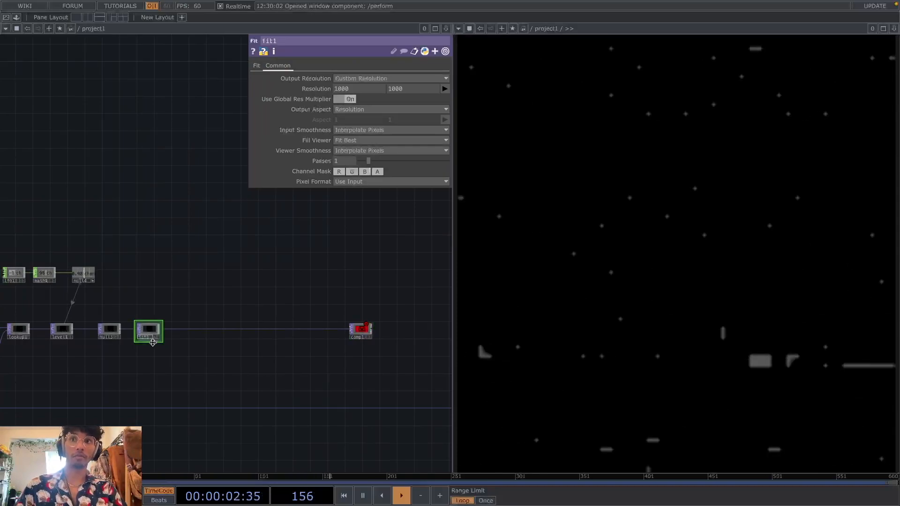
pyautogui.scroll(1, 161, 330)
pyautogui.scroll(3, 161, 331)
pyautogui.click(152, 342)
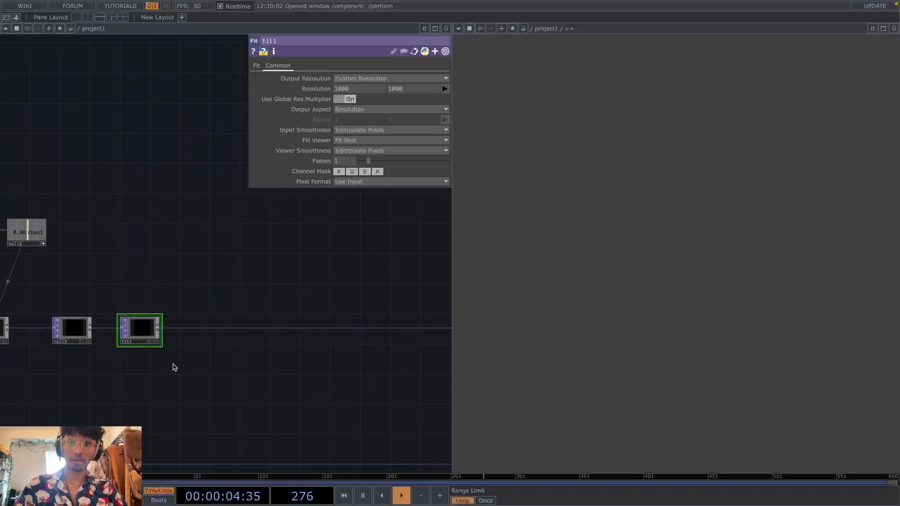
# Step: Branch a CHOP to TOP off the sopto1 CHOP and place it well below the existing chain
pyautogui.scroll(-2, 319, 470)
pyautogui.scroll(-2, 319, 470)
pyautogui.moveTo(282, 446); pyautogui.dragTo(325, 321)
pyautogui.scroll(-1, 253, 363)
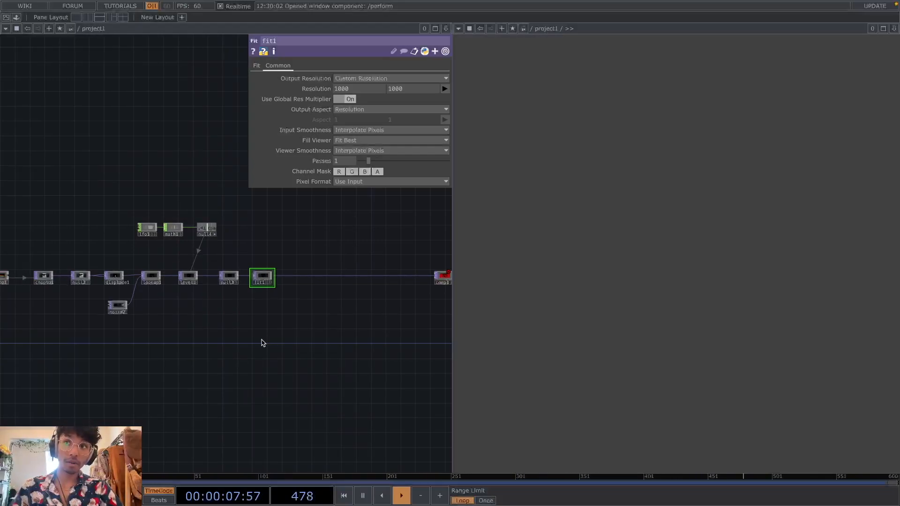
pyautogui.scroll(2, 131, 354)
pyautogui.moveTo(133, 354); pyautogui.dragTo(247, 358)
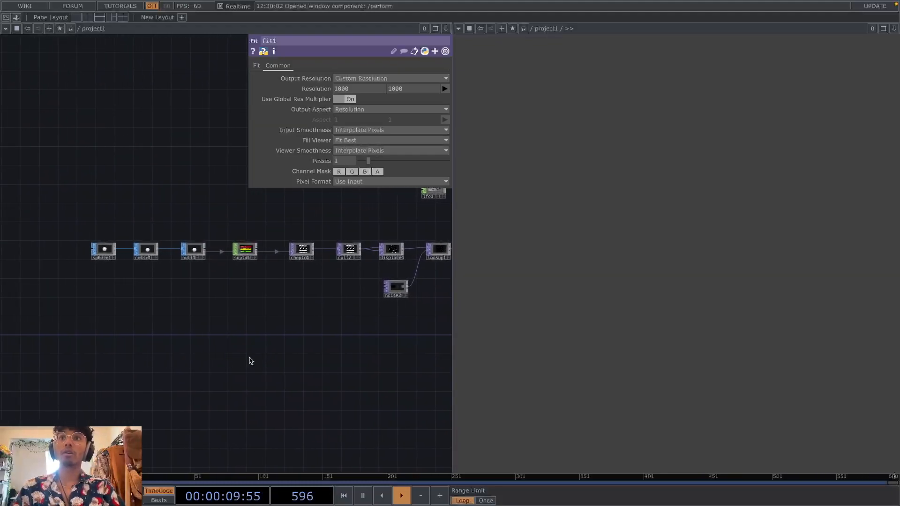
pyautogui.scroll(3, 292, 321)
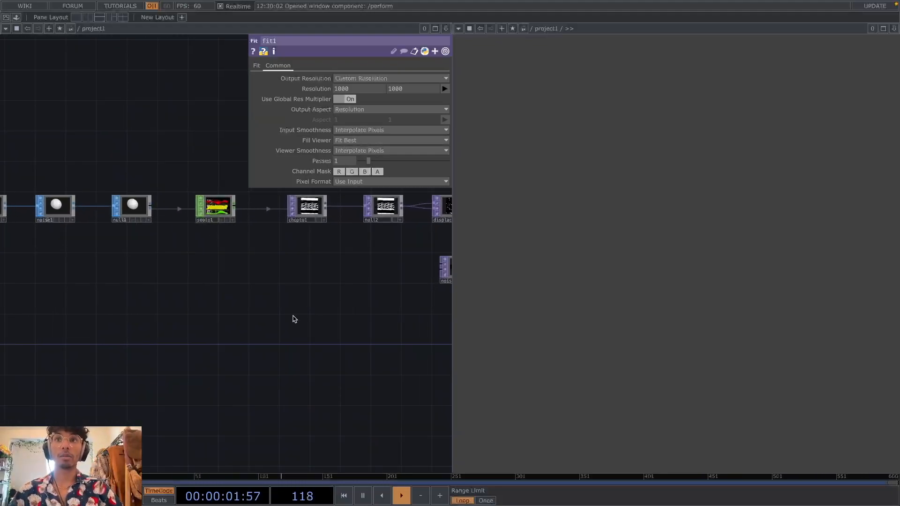
pyautogui.click(235, 207)
pyautogui.click(99, 86)
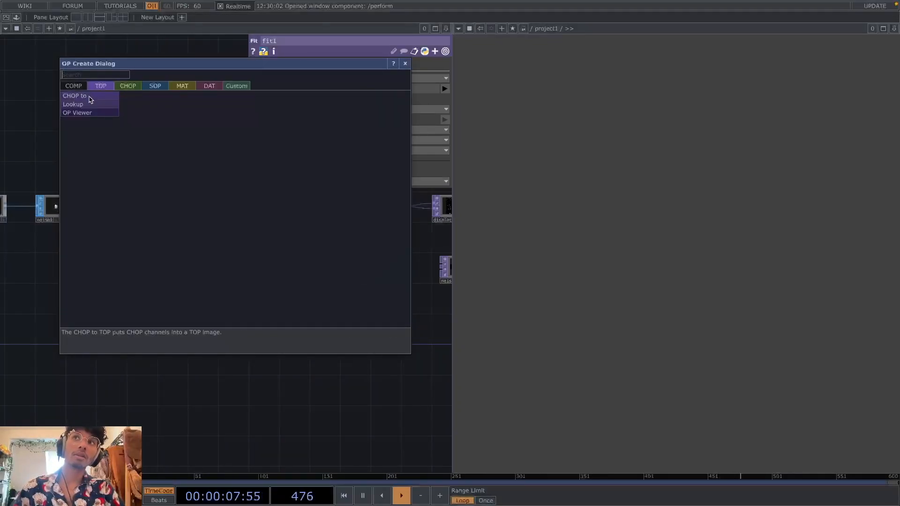
pyautogui.click(90, 98)
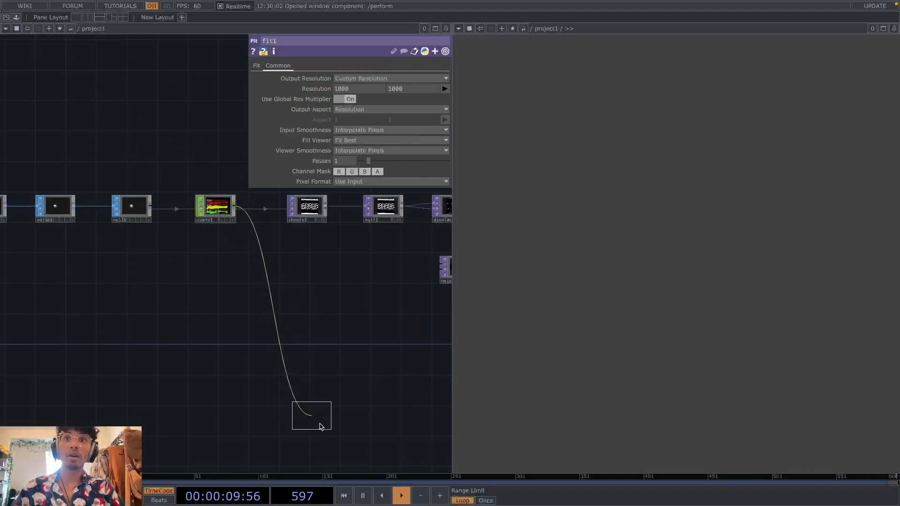
pyautogui.click(326, 442)
pyautogui.moveTo(342, 392); pyautogui.dragTo(338, 342)
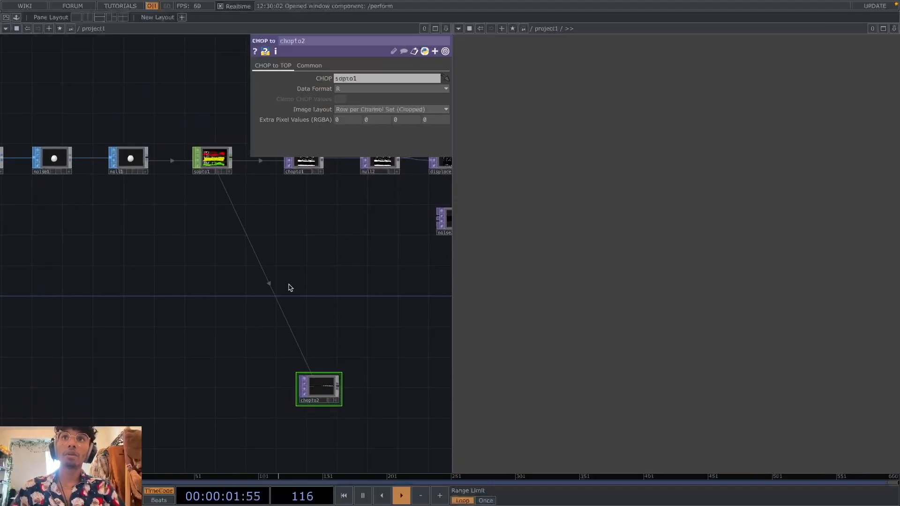
# Step: Set the new CHOP to TOP's image layout to Fit to Square (Combine Sets) and its data format to RGB
pyautogui.scroll(5, 337, 413)
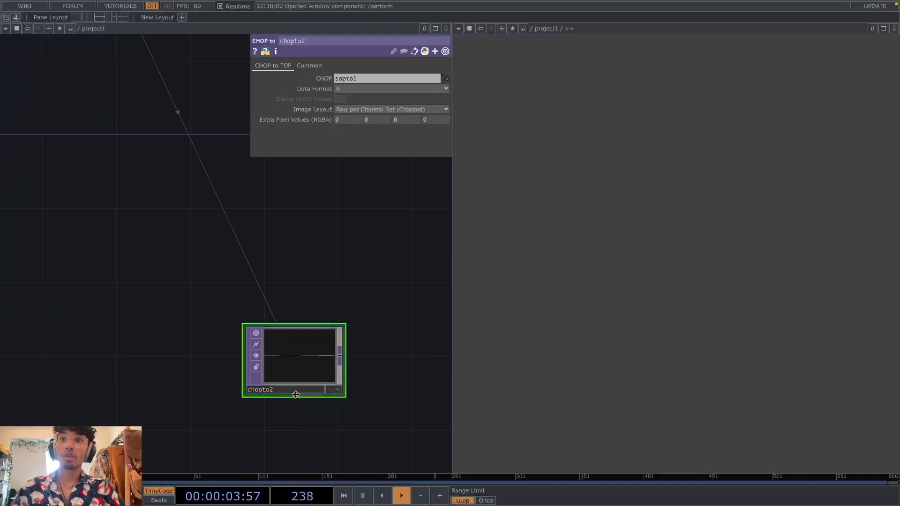
pyautogui.scroll(2, 285, 401)
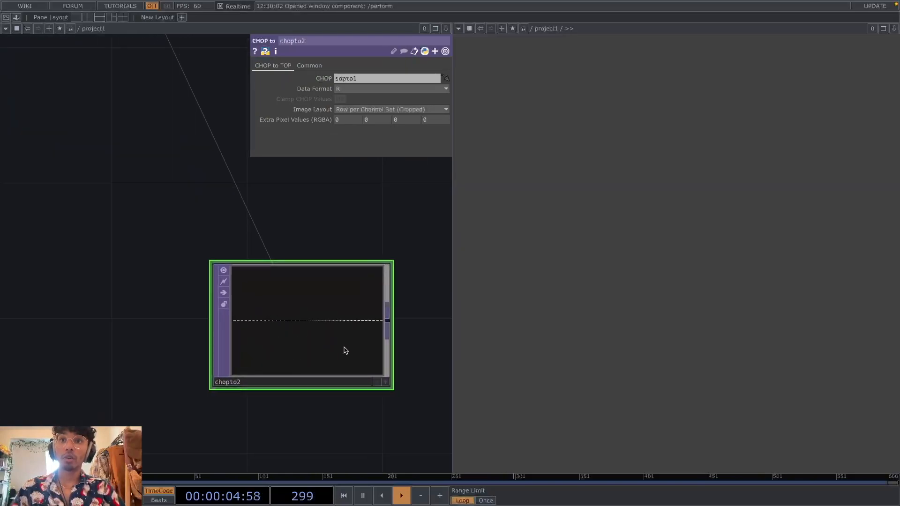
pyautogui.click(363, 110)
pyautogui.click(372, 137)
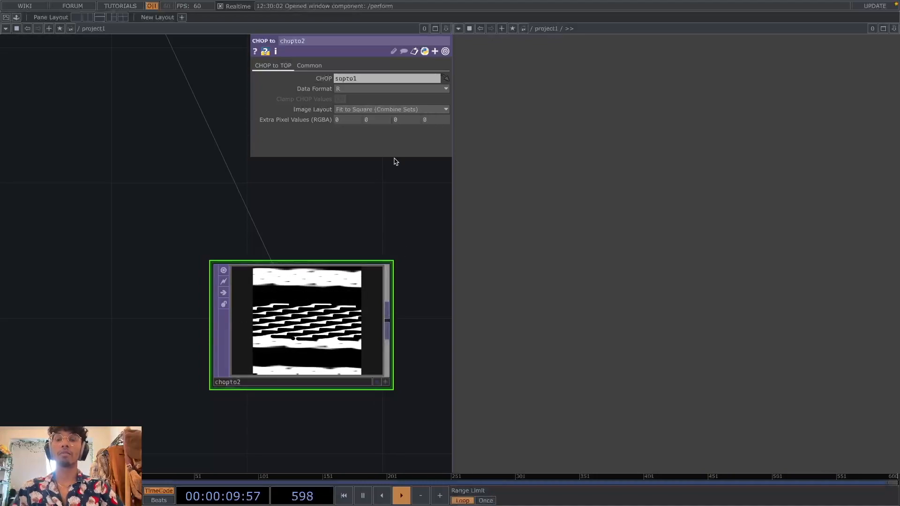
pyautogui.click(351, 90)
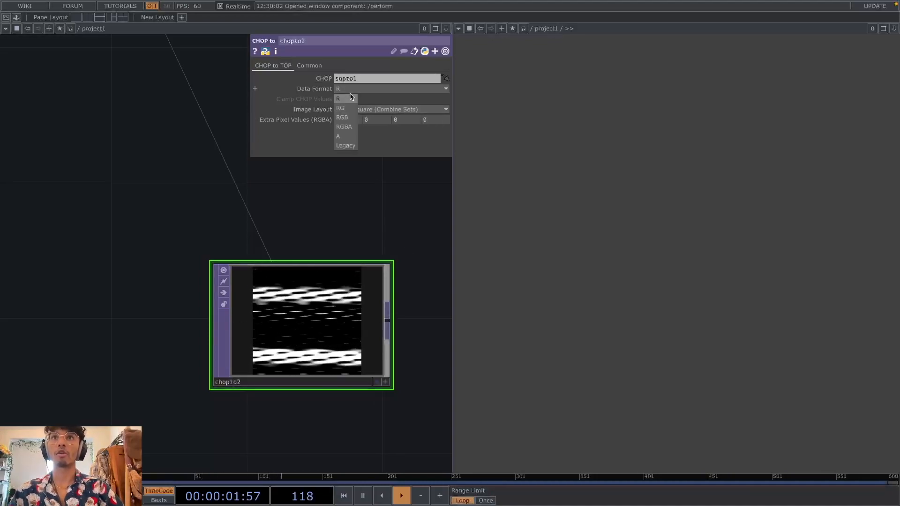
pyautogui.click(341, 118)
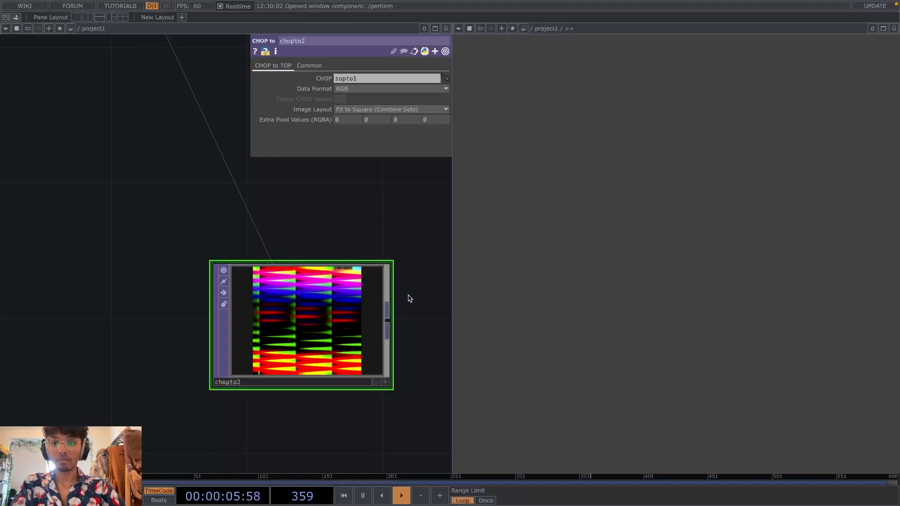
# Step: Append a Mirror TOP after the new RGB CHOP to TOP
pyautogui.scroll(-4, 352, 305)
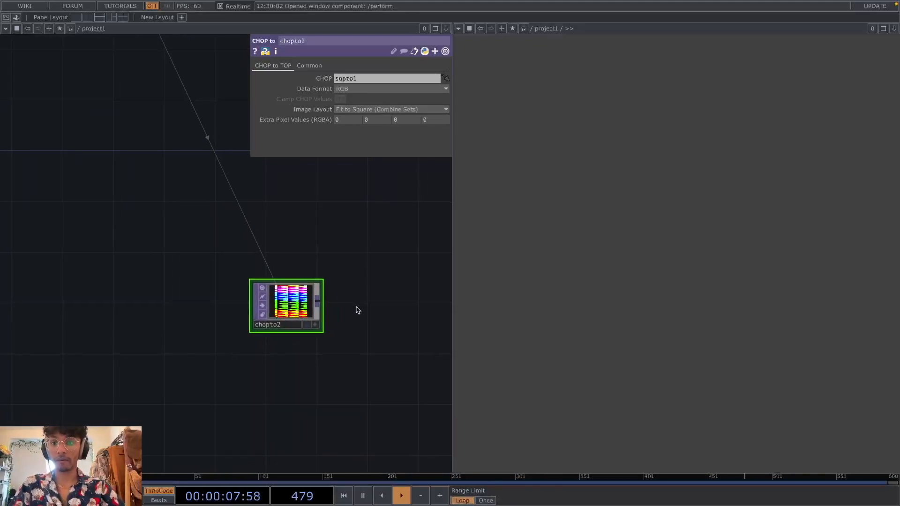
pyautogui.rightClick(317, 303)
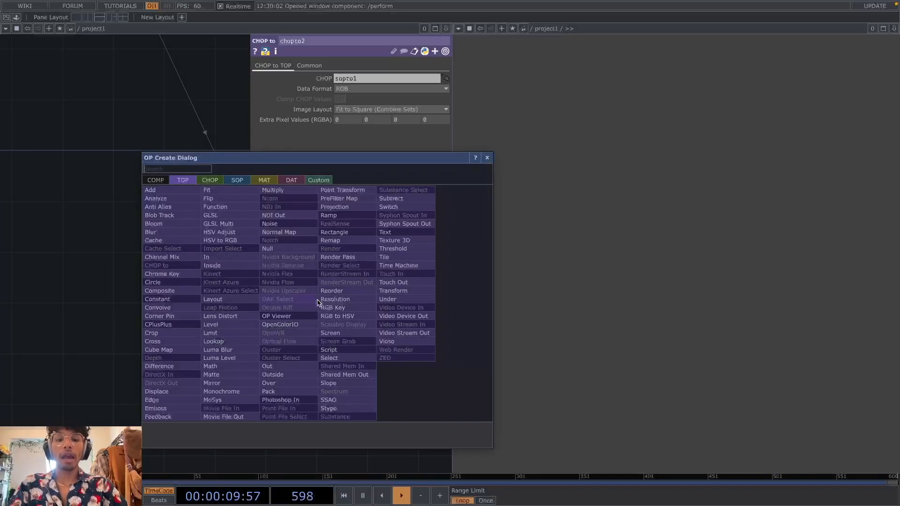
pyautogui.write('mir')
pyautogui.press('Return')
pyautogui.click(322, 301)
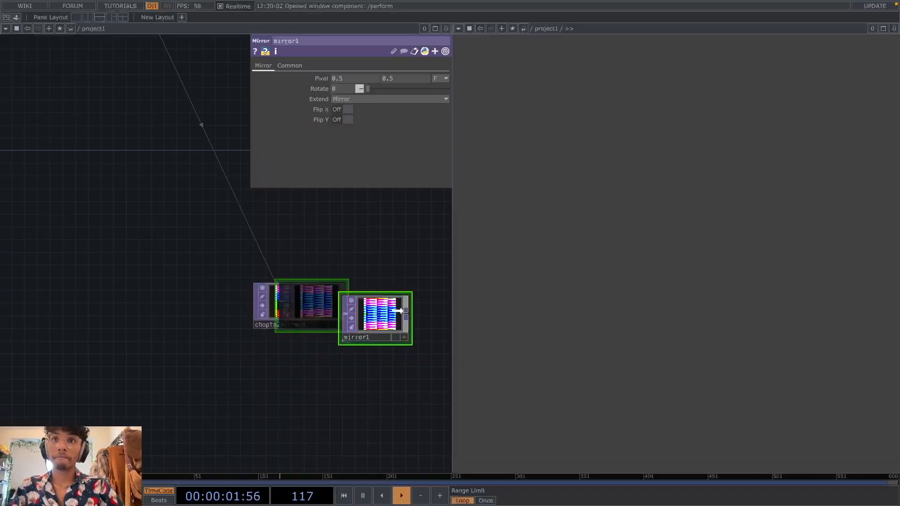
# Step: Set the Mirror TOP's rotation to 90 and check the mirrored pattern up close
pyautogui.click(342, 91)
pyautogui.press('Return')
pyautogui.moveTo(365, 254); pyautogui.dragTo(300, 255)
pyautogui.scroll(5, 328, 279)
pyautogui.moveTo(388, 265); pyautogui.dragTo(382, 260)
pyautogui.scroll(-5, 382, 260)
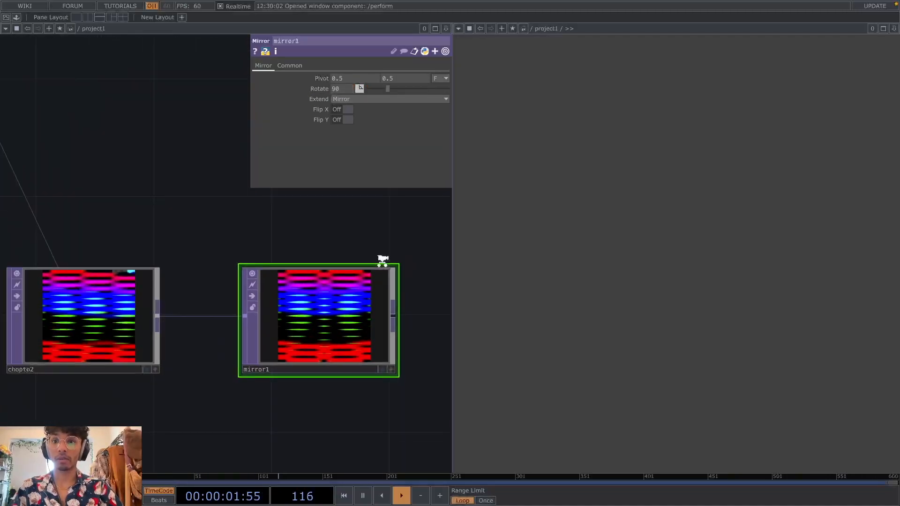
# Step: Append a Composite TOP after the Mirror TOP
pyautogui.moveTo(357, 381); pyautogui.dragTo(396, 399)
pyautogui.moveTo(361, 367); pyautogui.dragTo(256, 388)
pyautogui.moveTo(300, 341); pyautogui.dragTo(207, 365, button='middle')
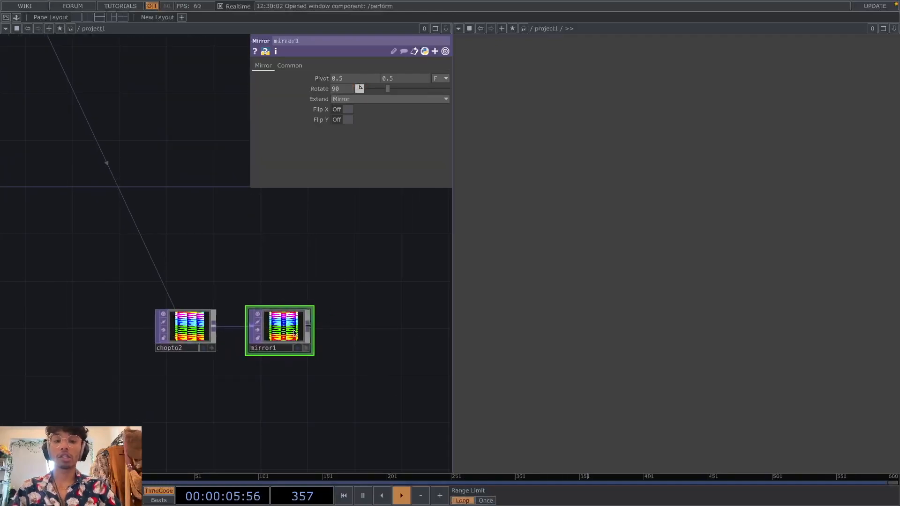
pyautogui.scroll(-2, 297, 323)
pyautogui.moveTo(309, 341); pyautogui.dragTo(266, 331)
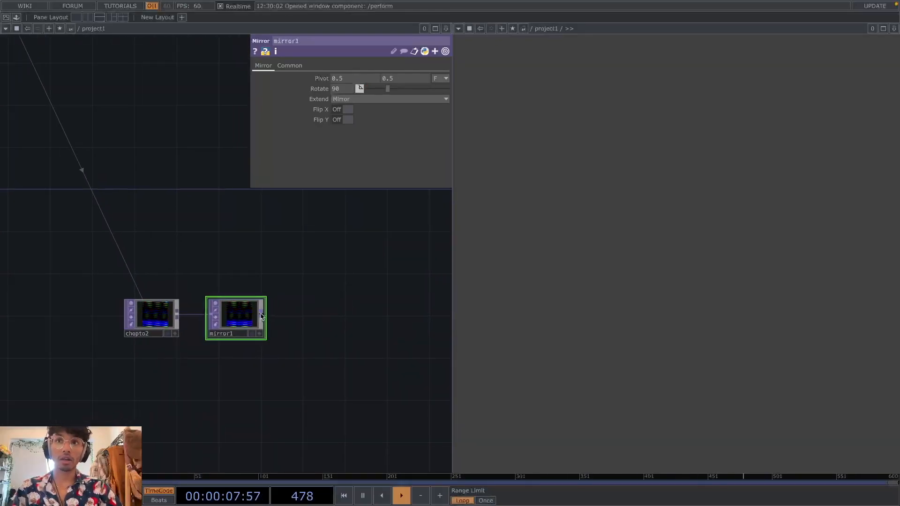
pyautogui.rightClick(261, 317)
pyautogui.write('recta')
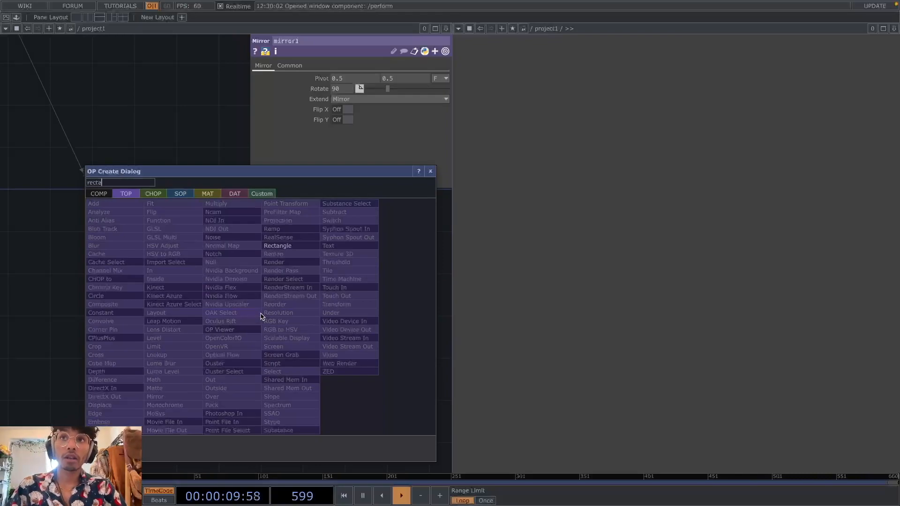
pyautogui.press('BackSpace')
pyautogui.write('co')
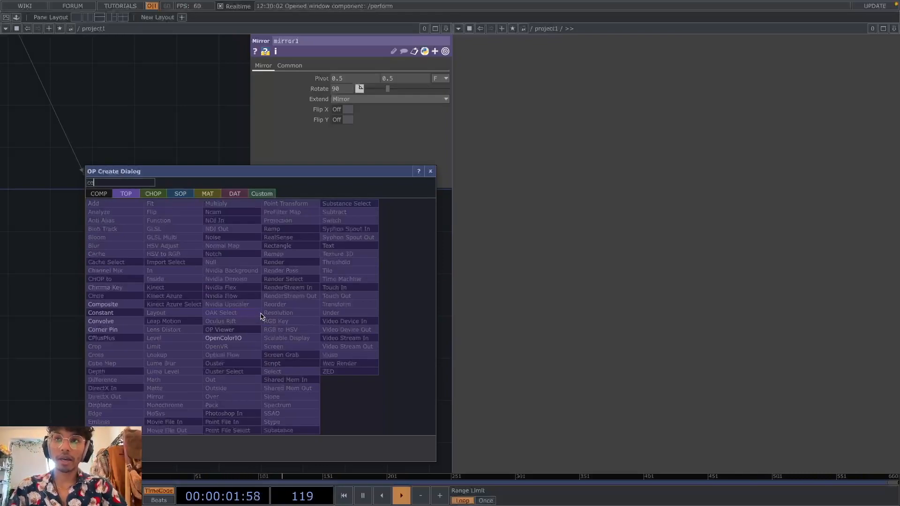
pyautogui.write('mp')
pyautogui.press('Return')
pyautogui.click(333, 316)
pyautogui.moveTo(357, 388); pyautogui.dragTo(317, 386)
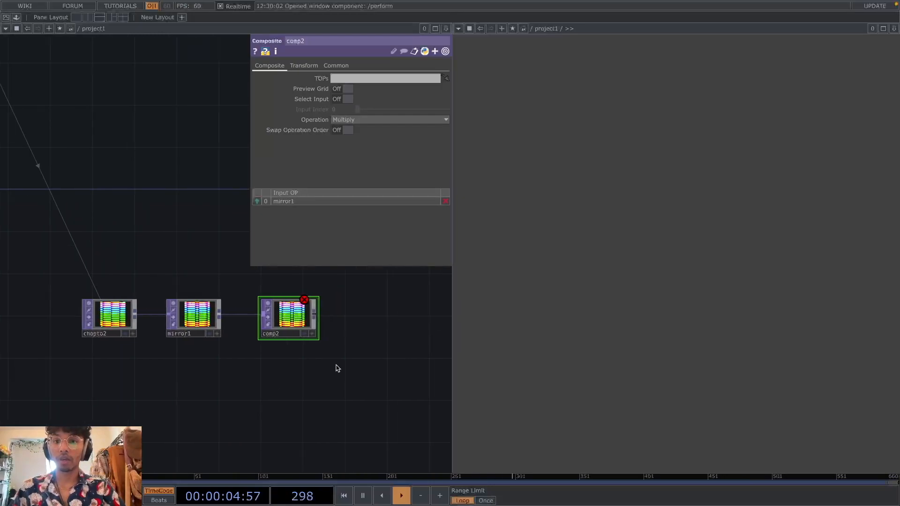
# Step: Append a second Composite TOP after the one fed by the Mirror TOP
pyautogui.rightClick(316, 314)
pyautogui.write('comp')
pyautogui.press('Return')
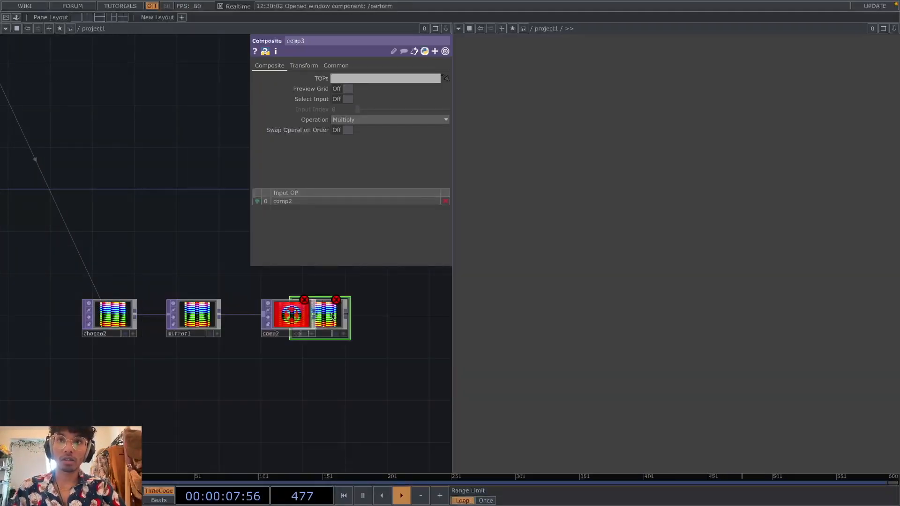
pyautogui.click(406, 317)
pyautogui.moveTo(333, 404); pyautogui.dragTo(378, 345)
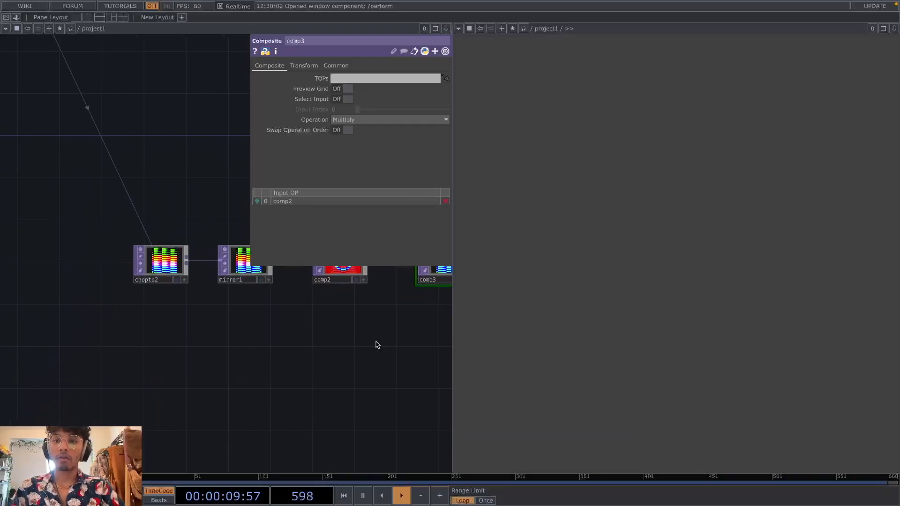
pyautogui.press('Tab')
pyautogui.write('rect')
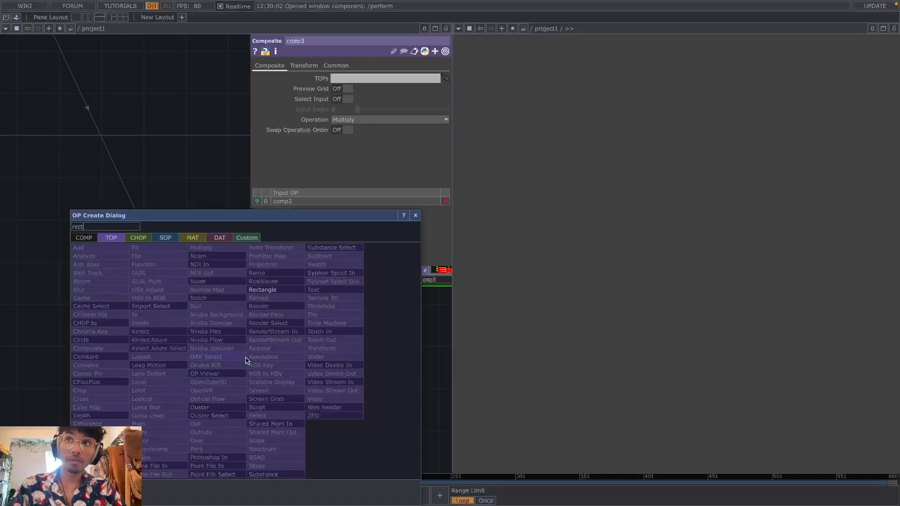
pyautogui.click(261, 291)
pyautogui.click(276, 349)
pyautogui.press('Delete')
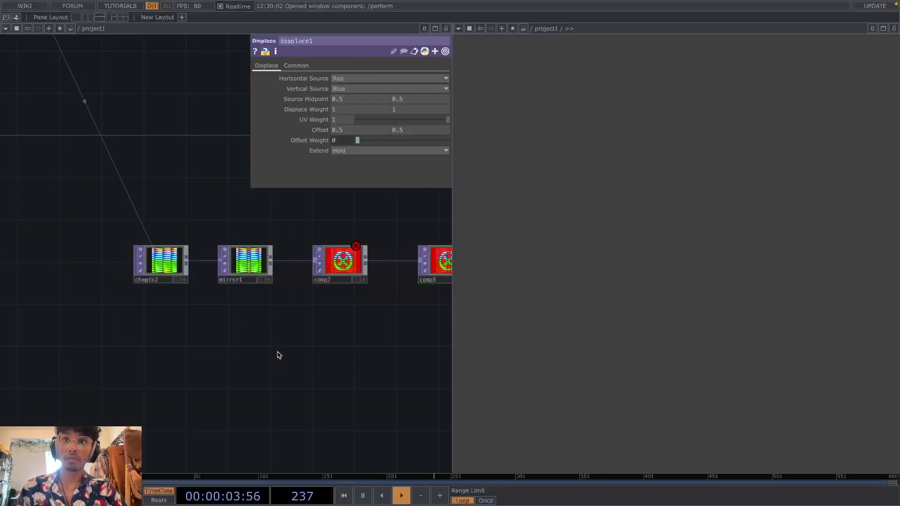
# Step: Add a Rectangle TOP below the Mirror TOP
pyautogui.press('Tab')
pyautogui.write('re')
pyautogui.press('Return')
pyautogui.click(264, 351)
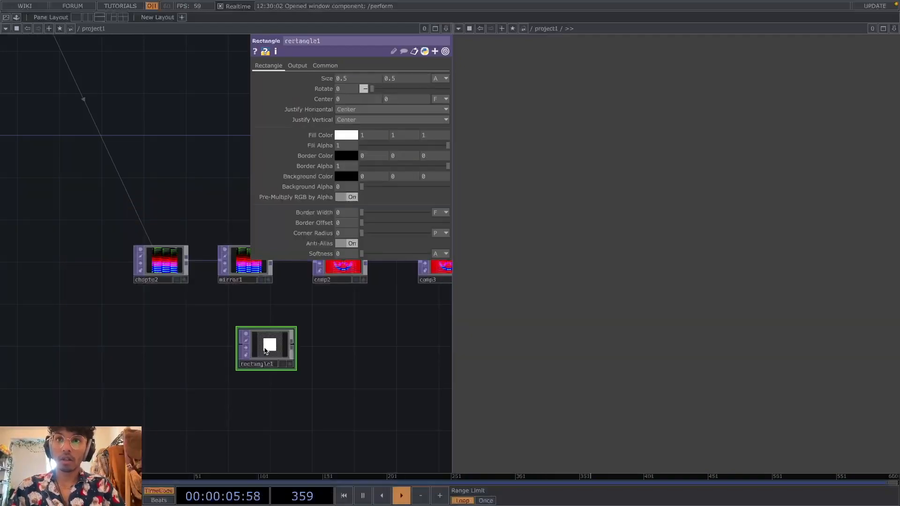
# Step: Add an Edge TOP beside the Rectangle TOP and feed the rectangle into it
pyautogui.press('Tab')
pyautogui.write('edge')
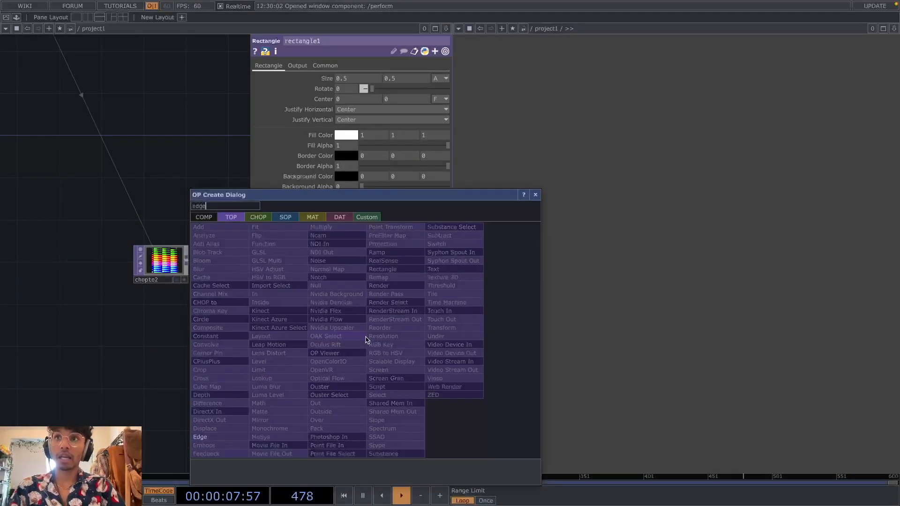
pyautogui.press('Return')
pyautogui.click(362, 350)
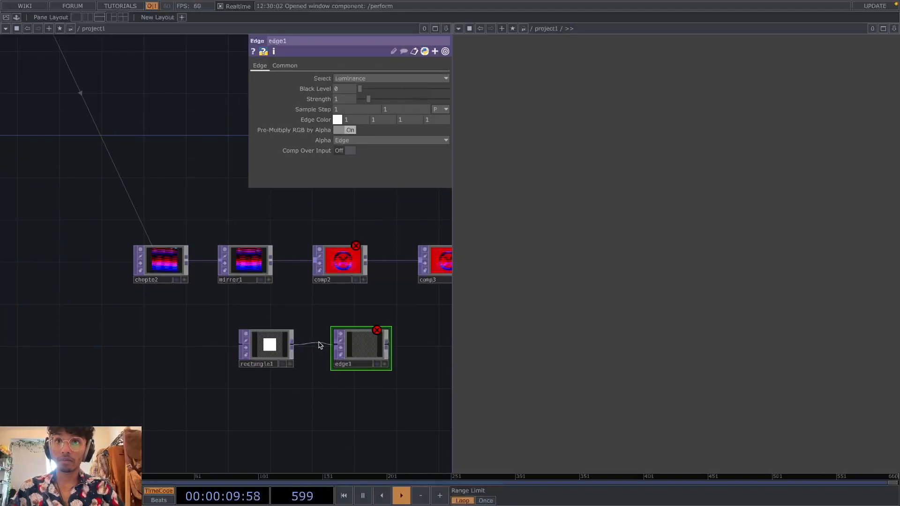
# Step: Wire the Rectangle TOP into the first Composite after the mirror and the Edge TOP into the second one
pyautogui.moveTo(415, 351); pyautogui.dragTo(330, 346)
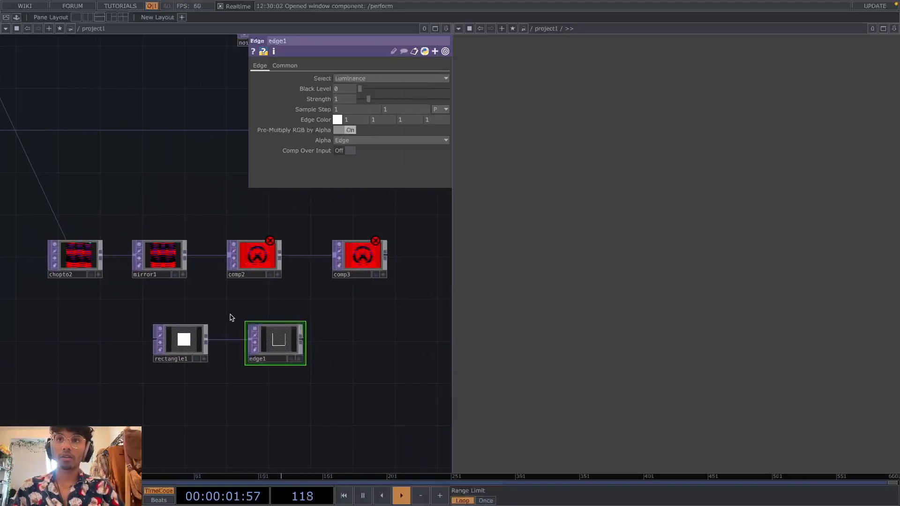
pyautogui.moveTo(211, 291); pyautogui.dragTo(194, 291)
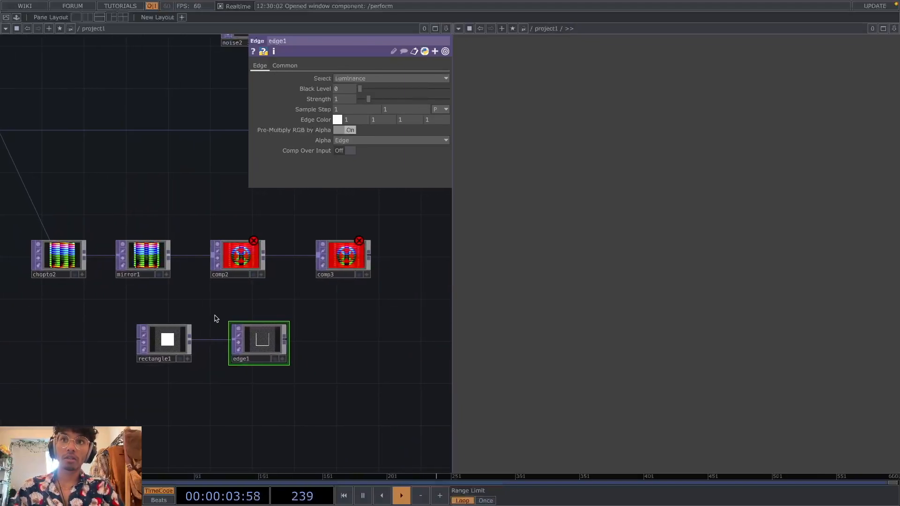
pyautogui.moveTo(191, 341); pyautogui.dragTo(212, 256)
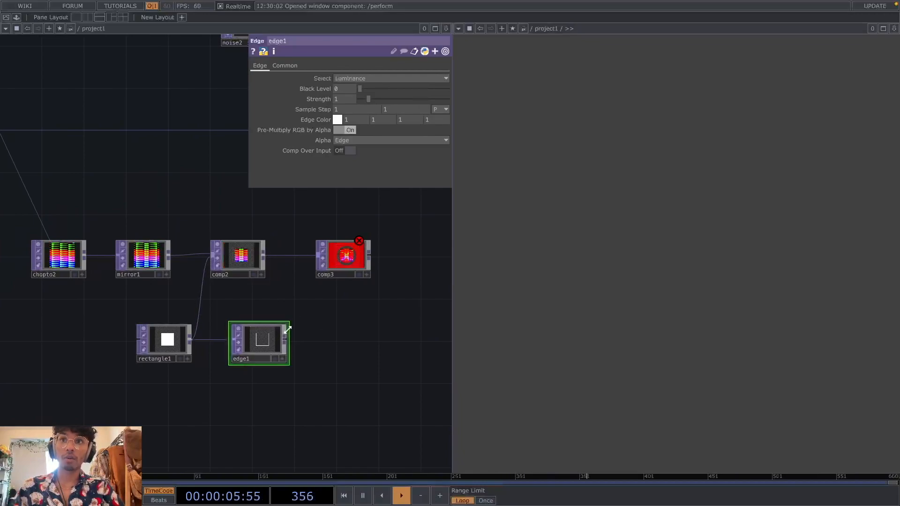
pyautogui.moveTo(287, 339); pyautogui.dragTo(319, 256)
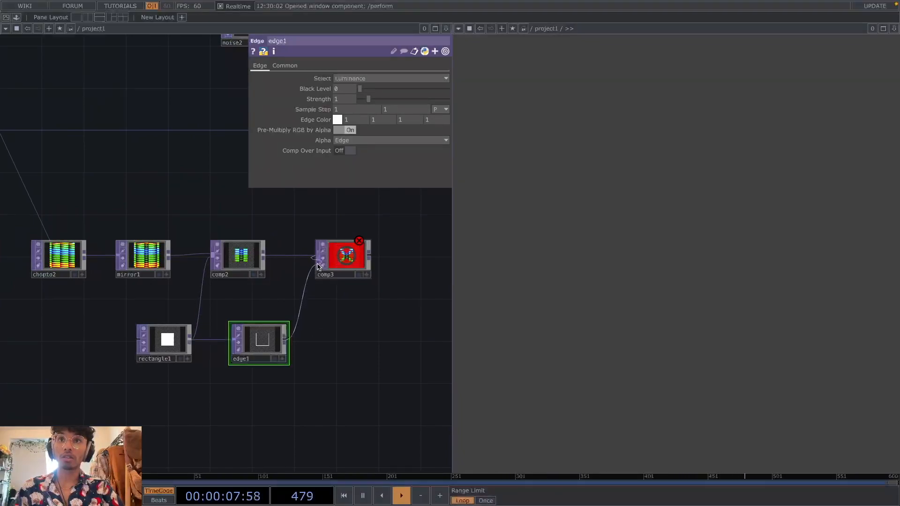
# Step: Set the Rectangle TOP's resolution to 1000 × 1000 and its size to 0.3 × 0.3
pyautogui.moveTo(254, 280); pyautogui.dragTo(309, 305)
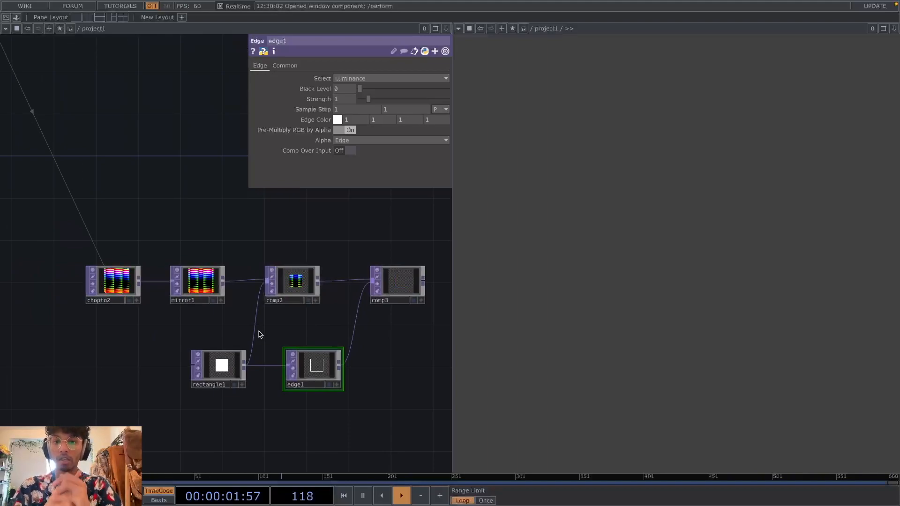
pyautogui.scroll(4, 206, 313)
pyautogui.moveTo(261, 328); pyautogui.dragTo(332, 296)
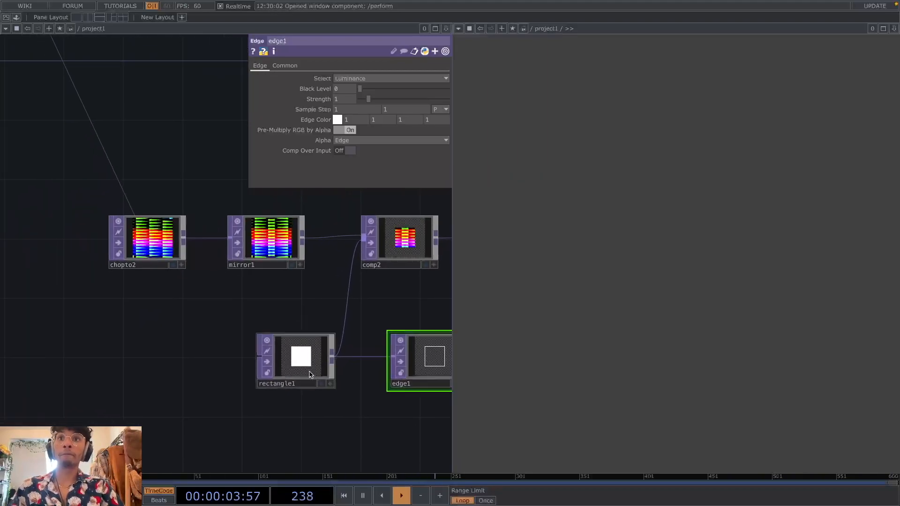
pyautogui.click(298, 363)
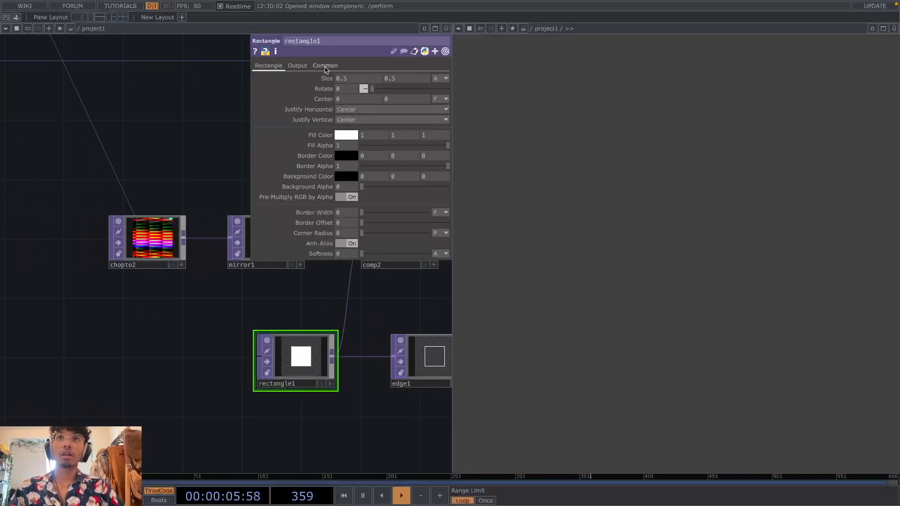
pyautogui.click(325, 67)
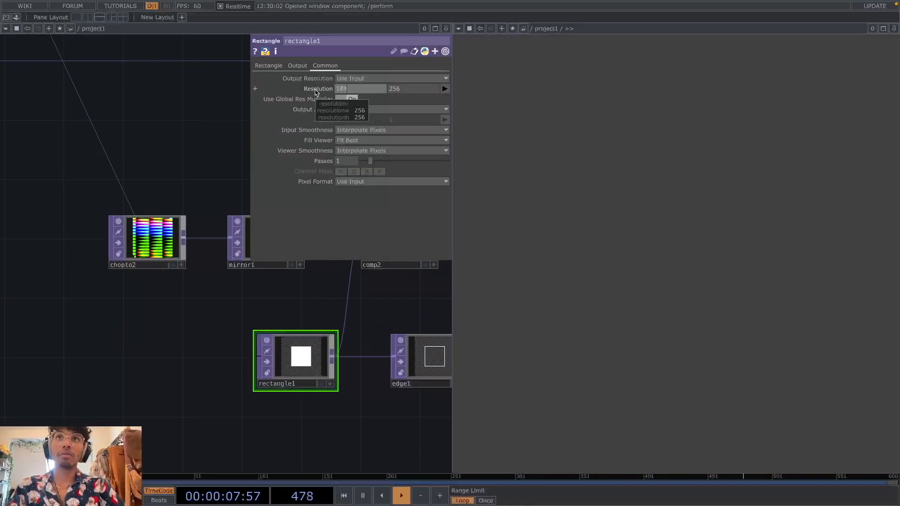
pyautogui.press('Tab')
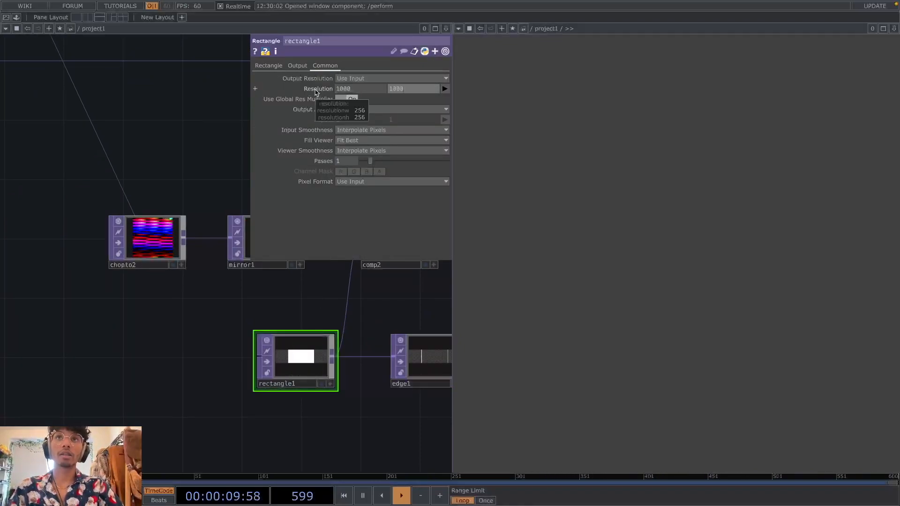
pyautogui.press('Return')
pyautogui.click(262, 69)
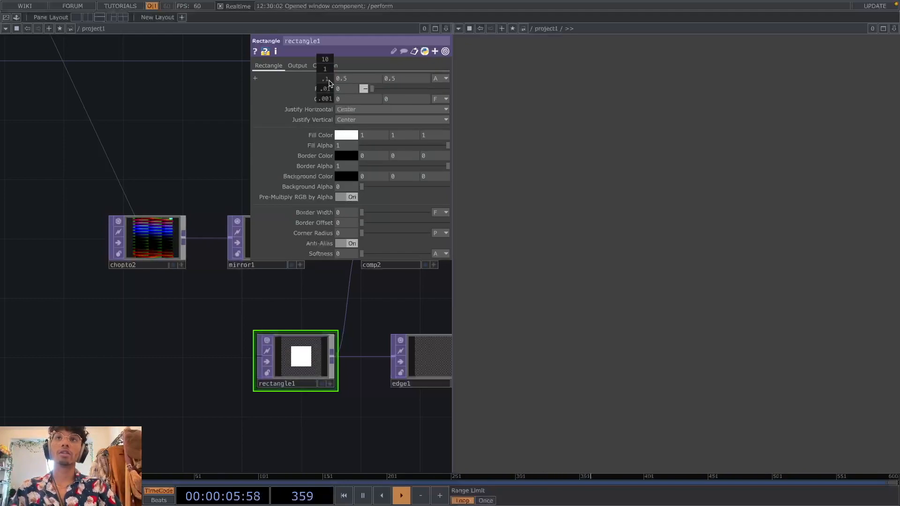
pyautogui.moveTo(319, 82); pyautogui.dragTo(304, 82, button='middle')
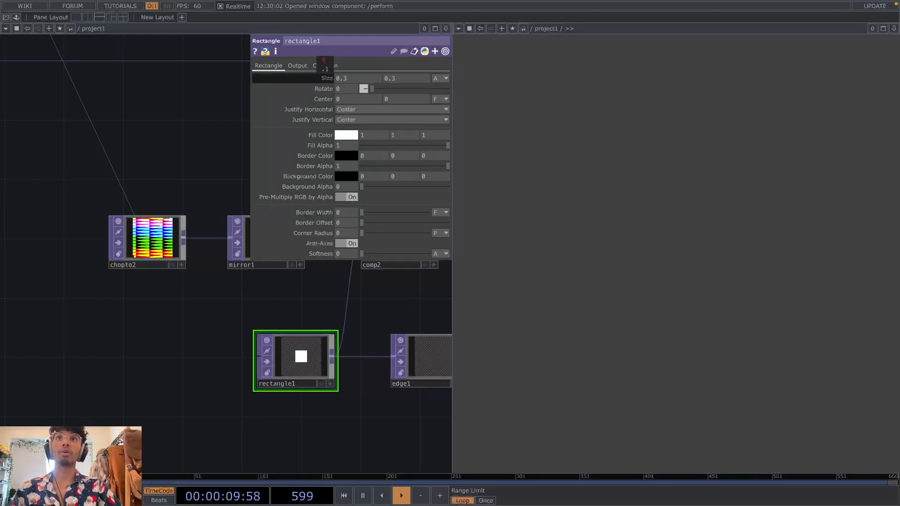
# Step: Examine the masked noise in the Composite after the mirror and the neighbouring operators of the branch
pyautogui.moveTo(357, 305); pyautogui.dragTo(289, 393)
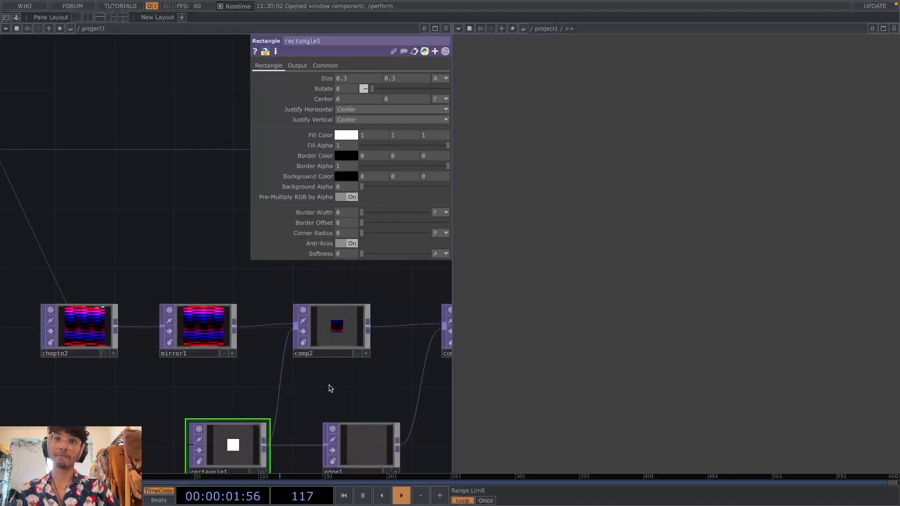
pyautogui.scroll(3, 371, 378)
pyautogui.moveTo(335, 353); pyautogui.dragTo(344, 368)
pyautogui.scroll(1, 344, 368)
pyautogui.click(316, 331)
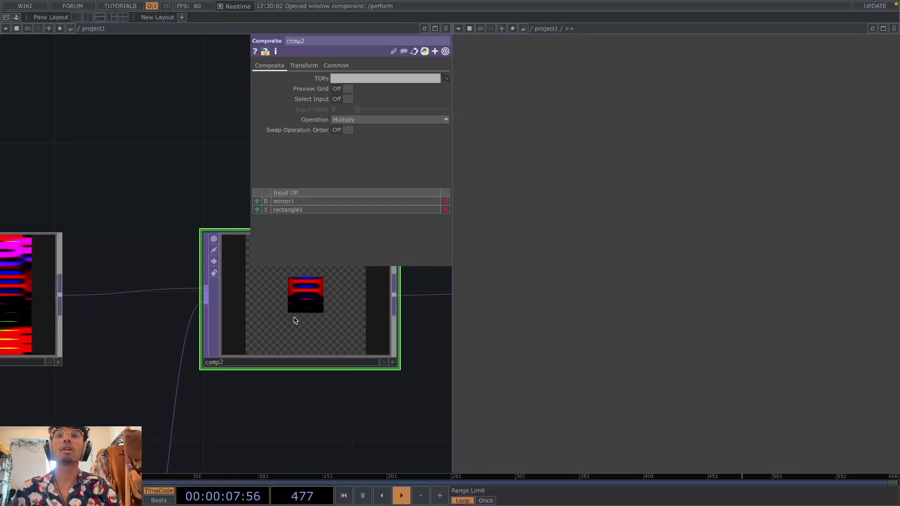
pyautogui.scroll(-4, 296, 438)
pyautogui.moveTo(308, 438); pyautogui.dragTo(337, 289)
pyautogui.scroll(4, 364, 323)
pyautogui.moveTo(398, 308); pyautogui.dragTo(307, 388)
pyautogui.scroll(4, 308, 338)
pyautogui.scroll(-7, 296, 375)
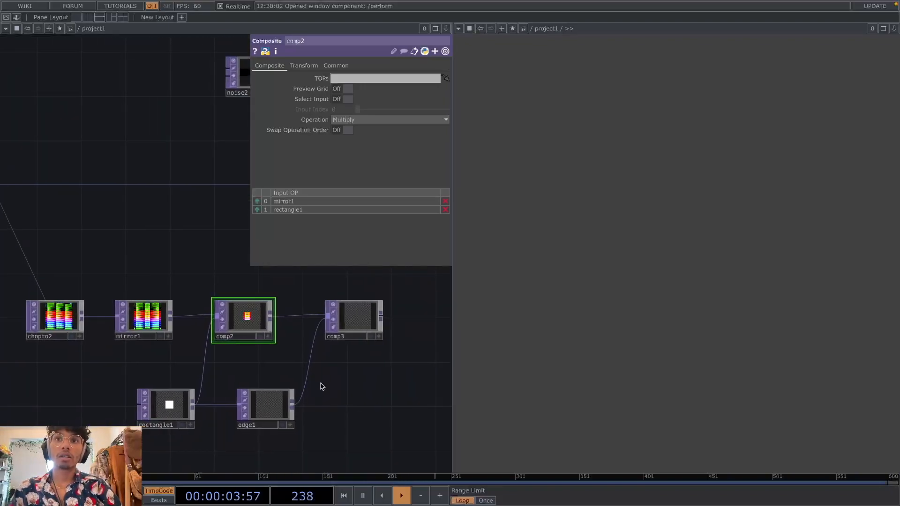
# Step: Widen the network editor pane and set the operation of the Composite TOP fed by the Edge TOP to Add
pyautogui.moveTo(452, 283); pyautogui.dragTo(715, 308)
pyautogui.scroll(3, 300, 369)
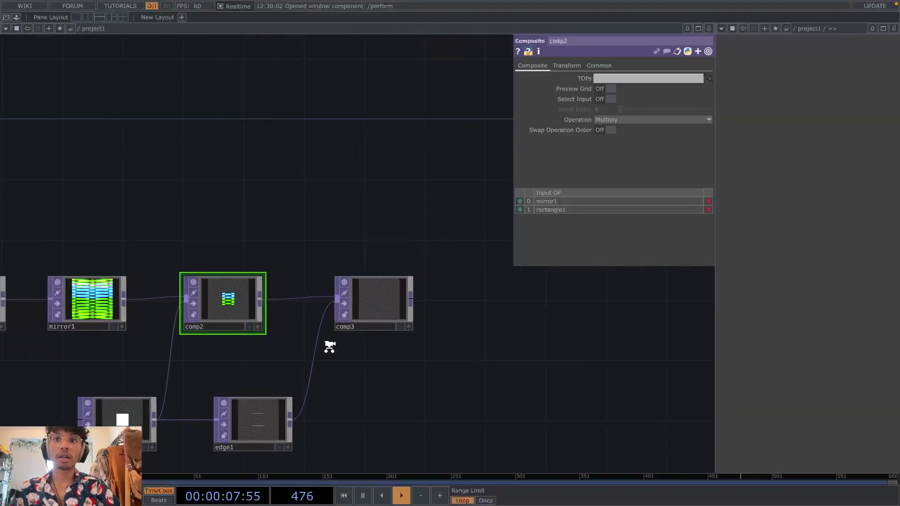
pyautogui.click(378, 298)
pyautogui.click(641, 120)
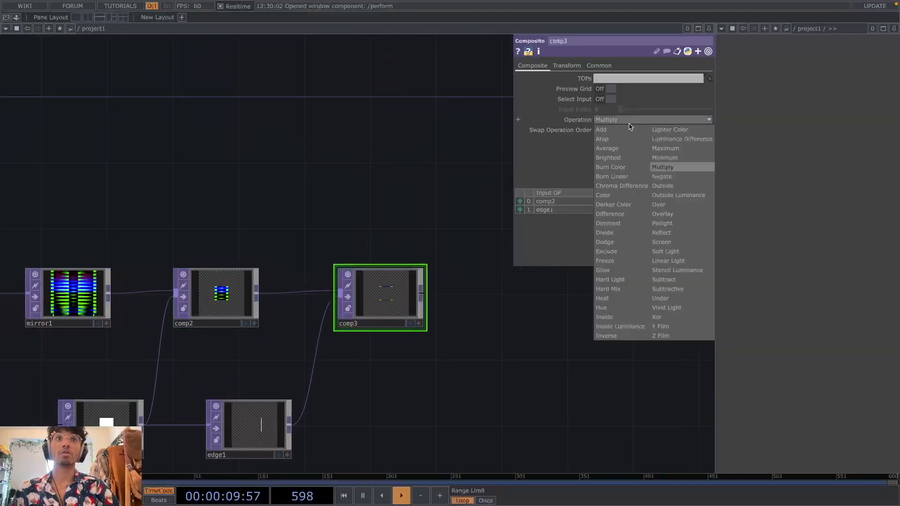
pyautogui.click(621, 124)
# Step: Preview the Add Composite's output enlarged through its display flag, leaving the flag off
pyautogui.scroll(4, 373, 229)
pyautogui.moveTo(417, 270); pyautogui.dragTo(400, 149)
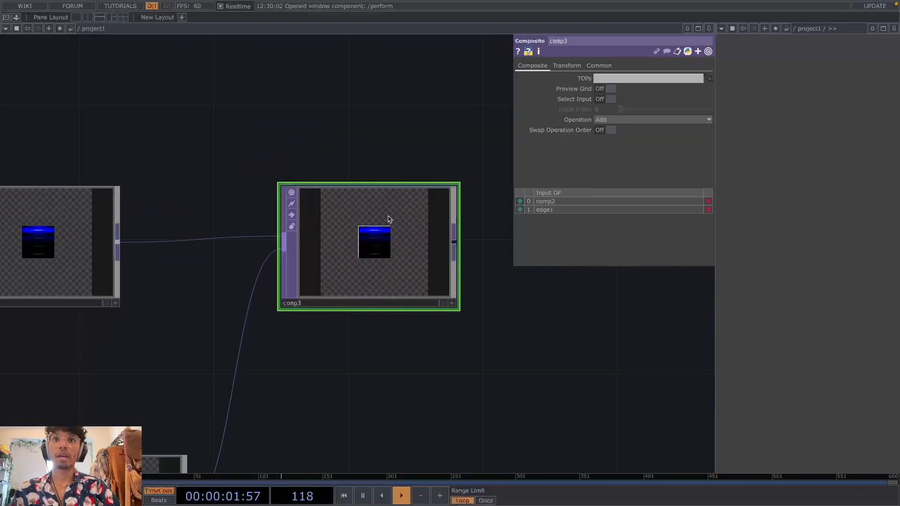
pyautogui.scroll(4, 388, 218)
pyautogui.click(515, 400)
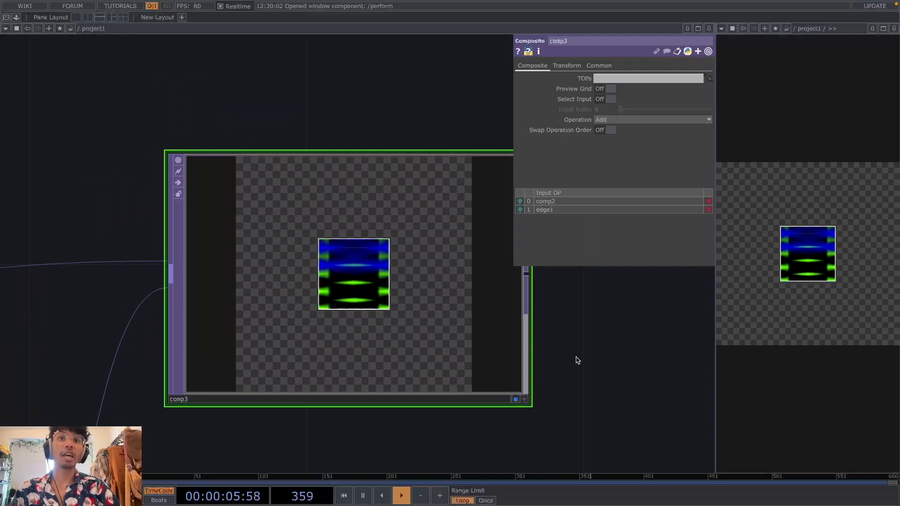
pyautogui.click(516, 400)
# Step: Bypass the Composite TOP that adds the edge outline
pyautogui.scroll(-6, 516, 357)
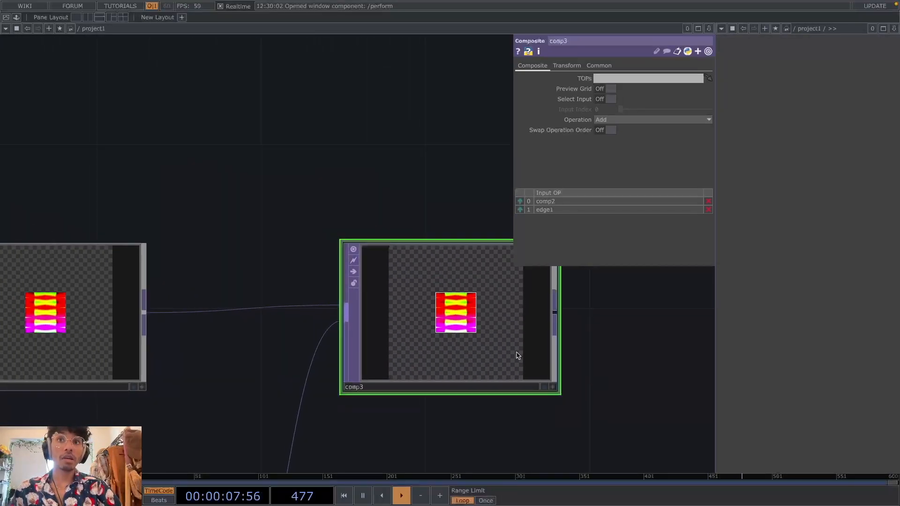
pyautogui.click(436, 339)
pyautogui.moveTo(582, 377); pyautogui.dragTo(537, 369)
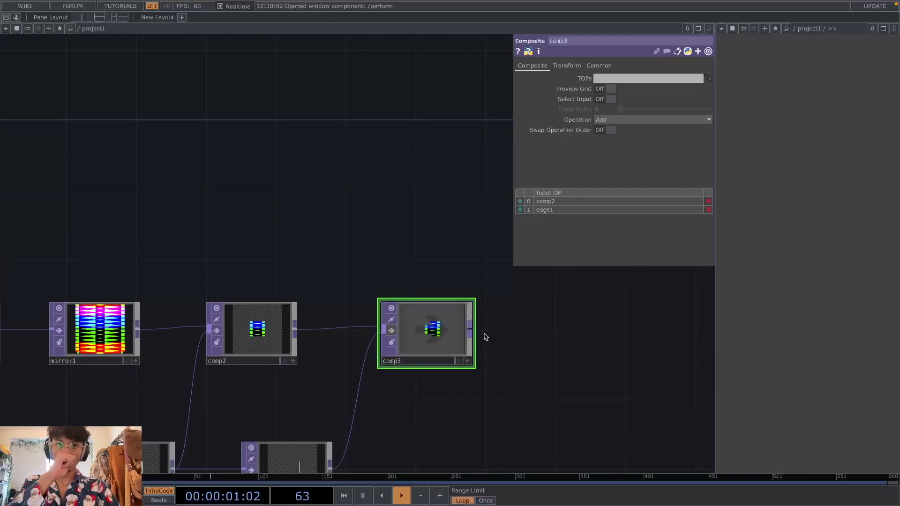
# Step: Append an HSV Adjust TOP after the Composite TOP that takes in the edge outline
pyautogui.scroll(-6, 554, 351)
pyautogui.press('Tab')
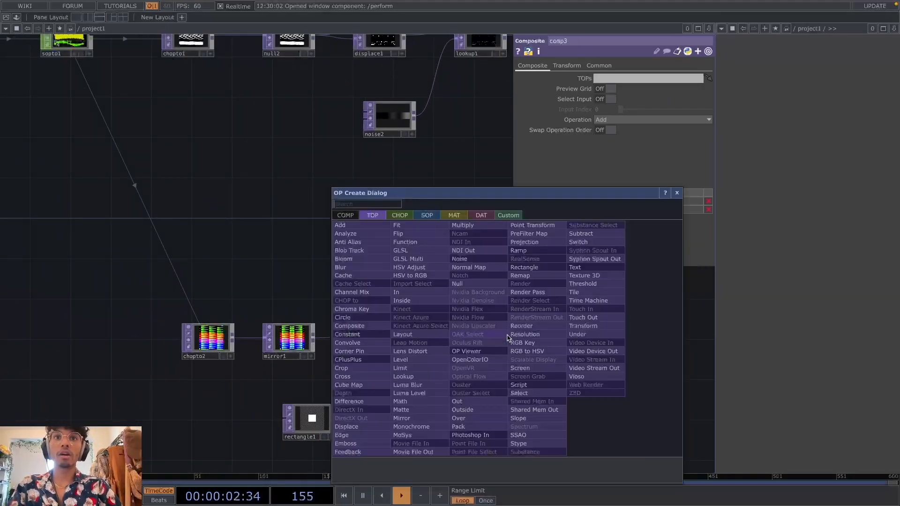
pyautogui.write('hsv')
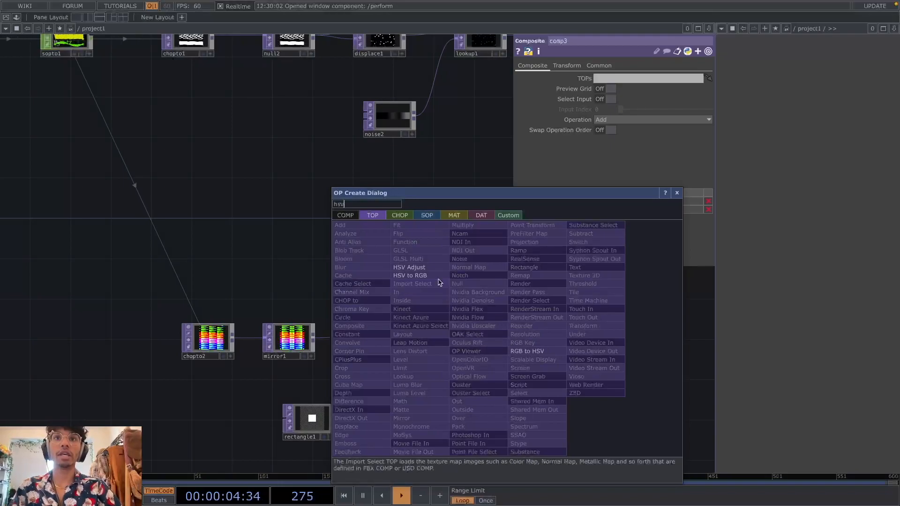
pyautogui.click(409, 267)
pyautogui.click(633, 347)
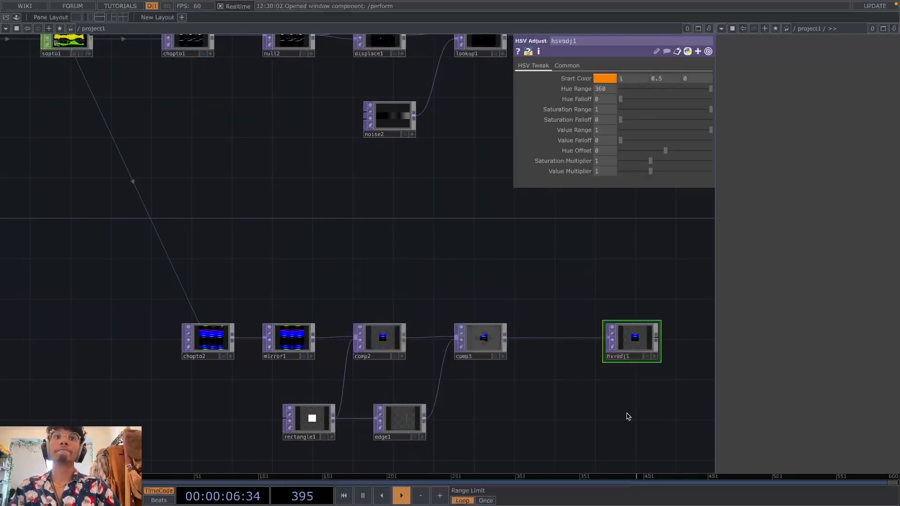
# Step: Set the HSV Adjust TOP's Value Multiplier to 0.31
pyautogui.moveTo(627, 416); pyautogui.dragTo(516, 386)
pyautogui.scroll(6, 520, 333)
pyautogui.moveTo(609, 352); pyautogui.dragTo(555, 321)
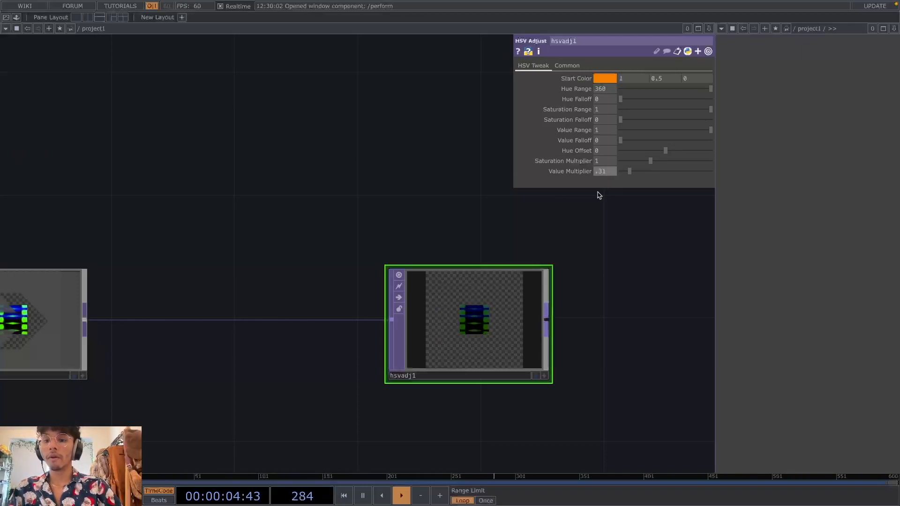
pyautogui.scroll(-2, 592, 344)
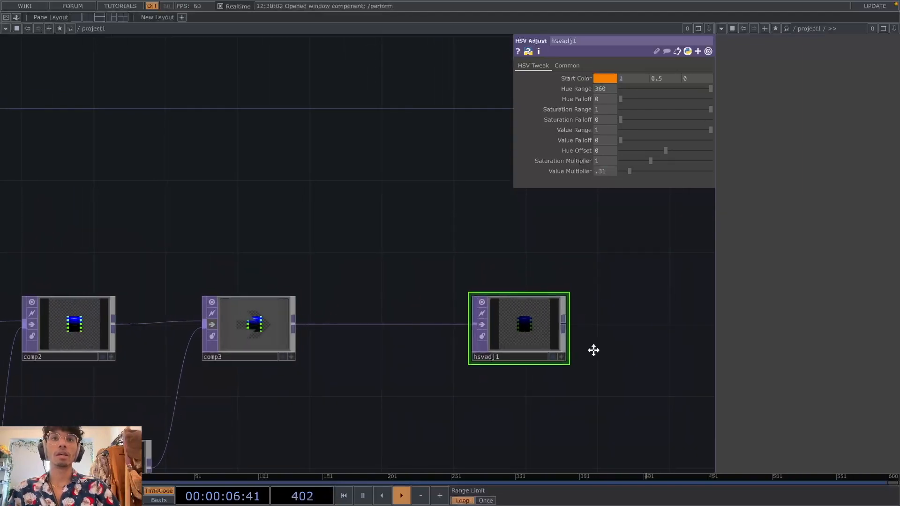
# Step: Append a Null TOP after the HSV Adjust TOP and move the HSV Adjust closer to the Composite
pyautogui.moveTo(593, 350); pyautogui.dragTo(514, 352)
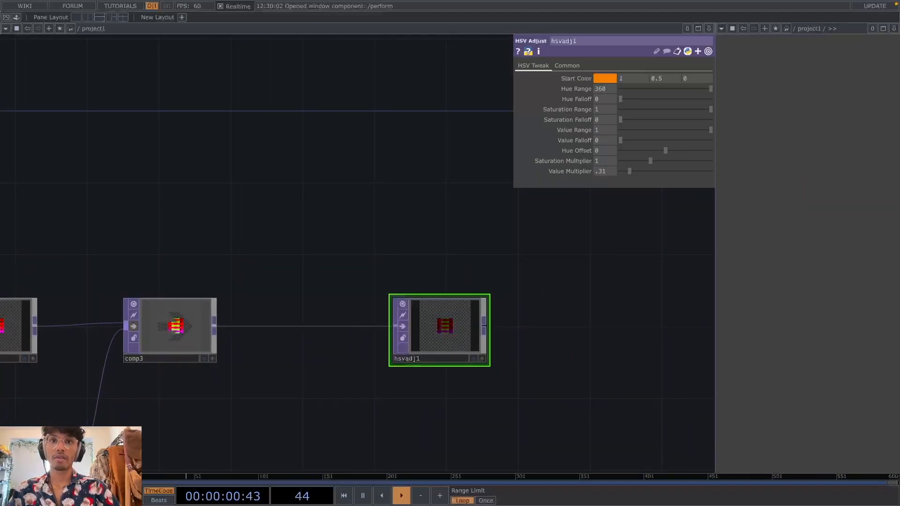
pyautogui.press('Tab')
pyautogui.write('null')
pyautogui.press('Return')
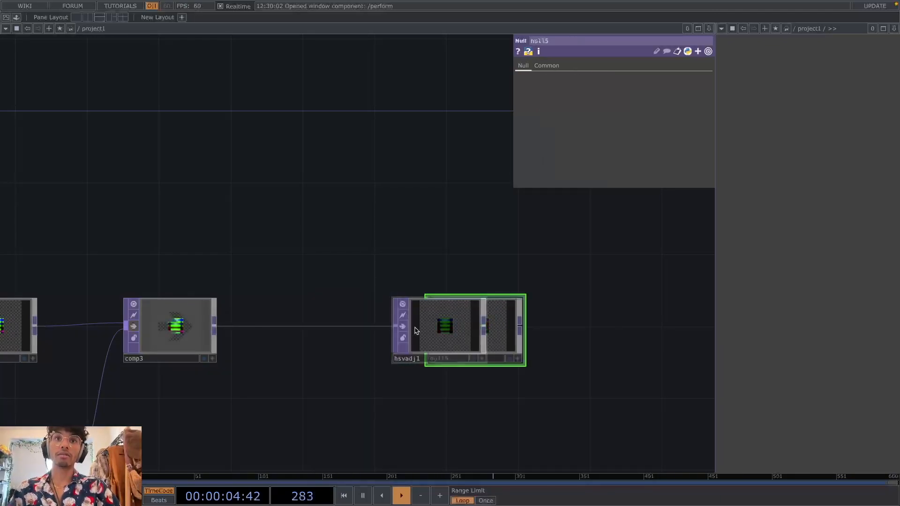
pyautogui.click(471, 323)
pyautogui.moveTo(305, 311); pyautogui.dragTo(342, 311)
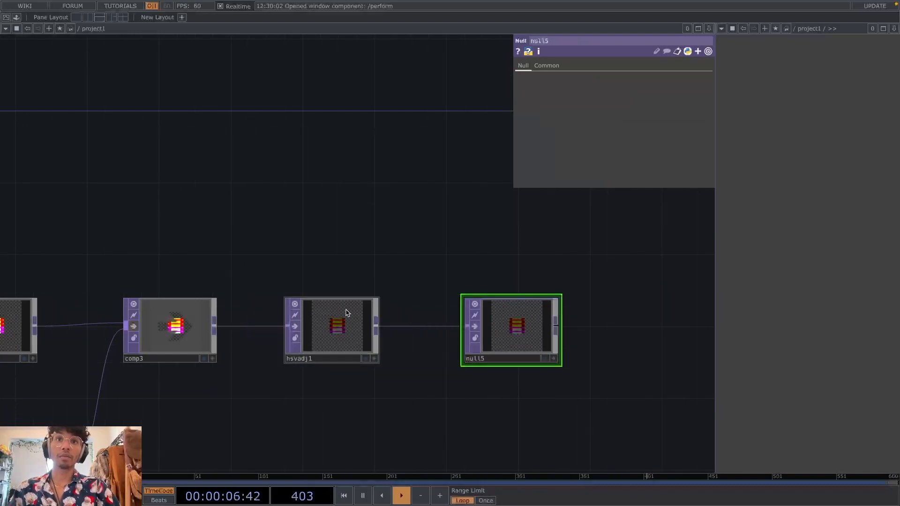
pyautogui.scroll(-8, 599, 365)
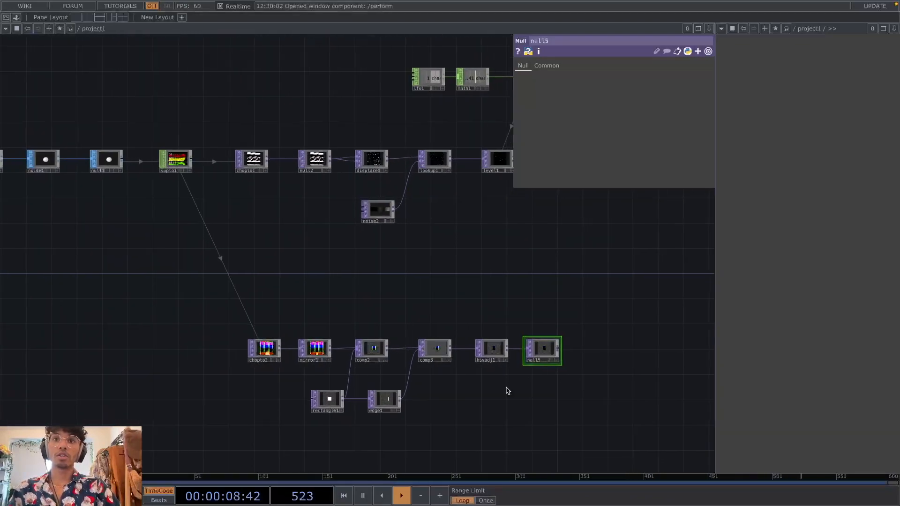
pyautogui.scroll(-1, 518, 355)
pyautogui.moveTo(518, 355); pyautogui.dragTo(415, 338)
pyautogui.scroll(8, 415, 338)
pyautogui.scroll(-4, 383, 364)
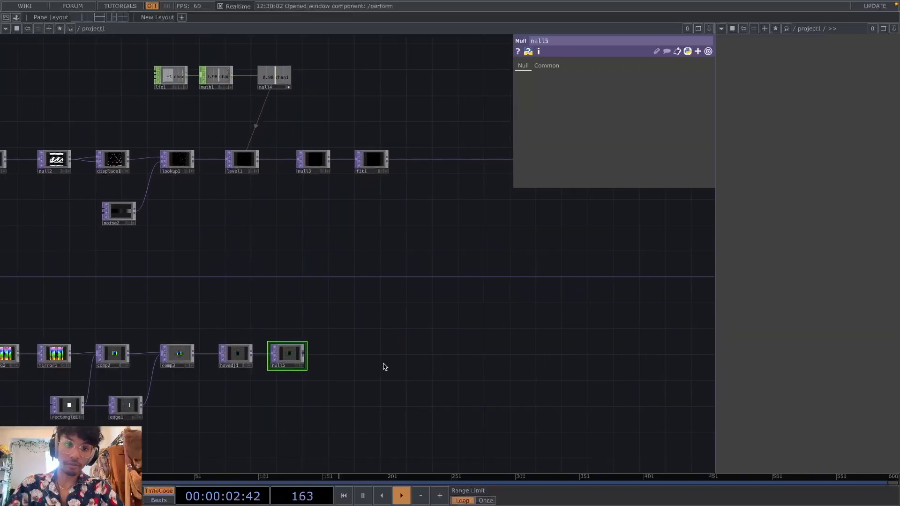
pyautogui.scroll(3, 361, 356)
pyautogui.scroll(-1, 428, 361)
pyautogui.scroll(2, 449, 366)
pyautogui.scroll(1, 449, 366)
pyautogui.scroll(-1, 357, 366)
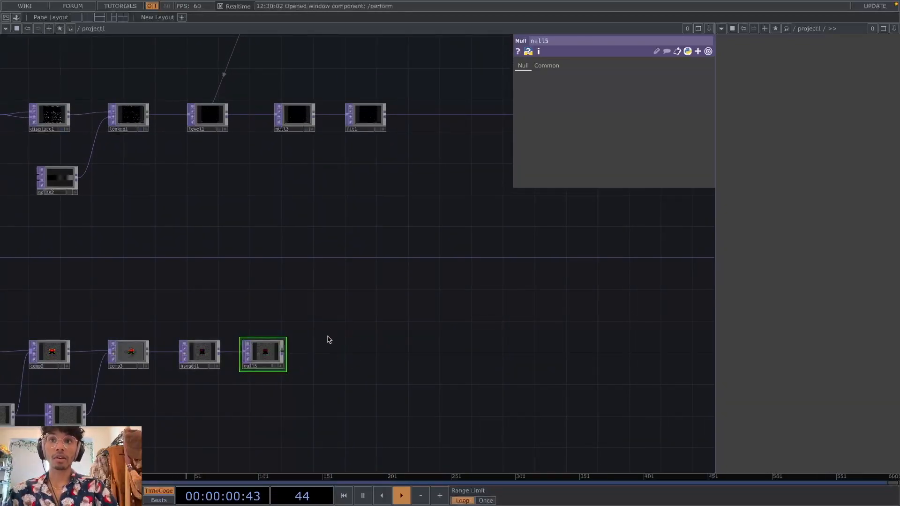
# Step: Add a Feedback TOP fed by the new Null TOP, placed slightly above the chain
pyautogui.scroll(2, 329, 339)
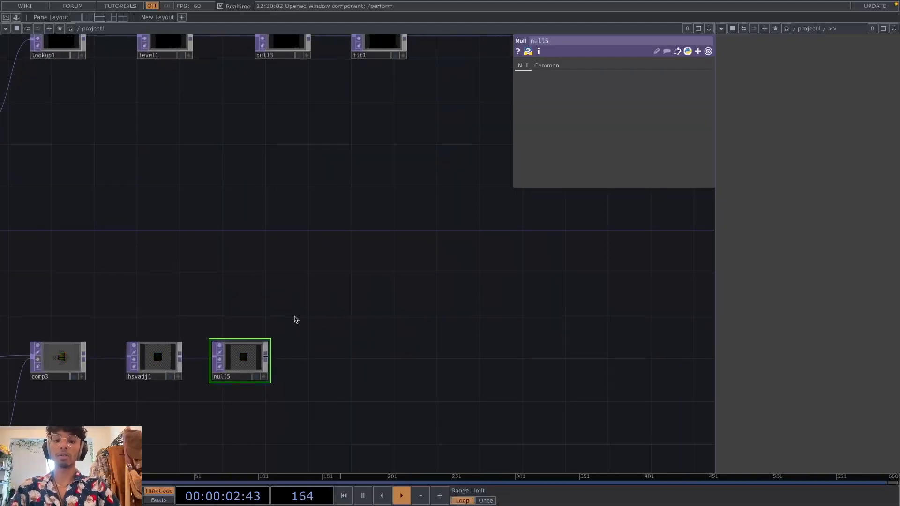
pyautogui.press('Tab')
pyautogui.write('fe')
pyautogui.press('Return')
pyautogui.click(315, 298)
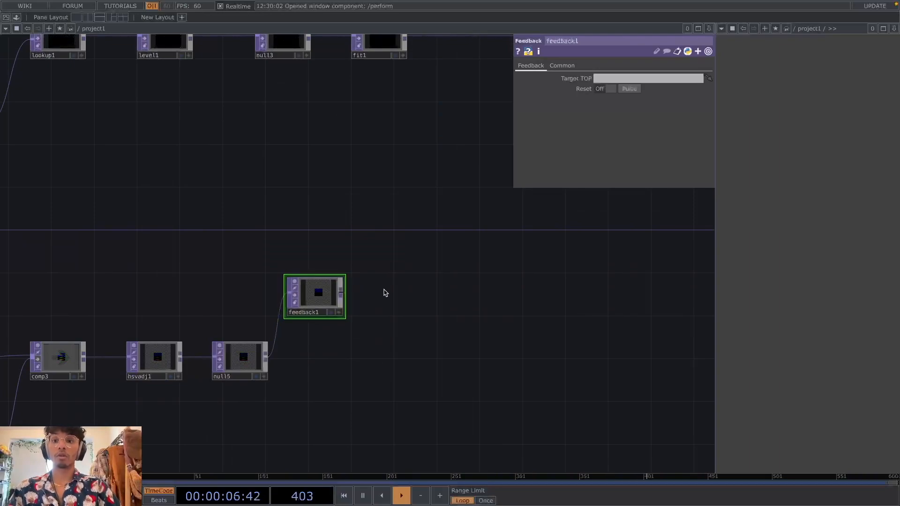
# Step: Add a Transform TOP beside the Feedback TOP and wire the feedback output into it
pyautogui.press('Tab')
pyautogui.write('tran')
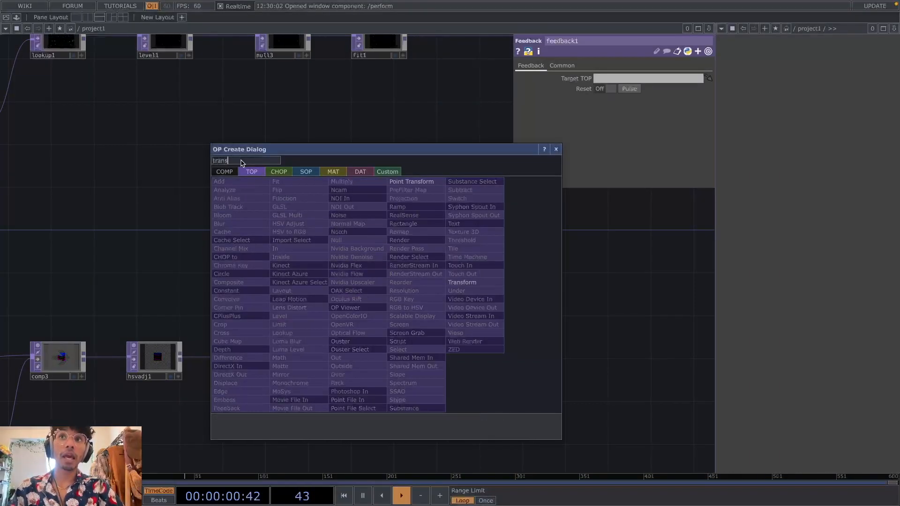
pyautogui.write('sf')
pyautogui.press('Return')
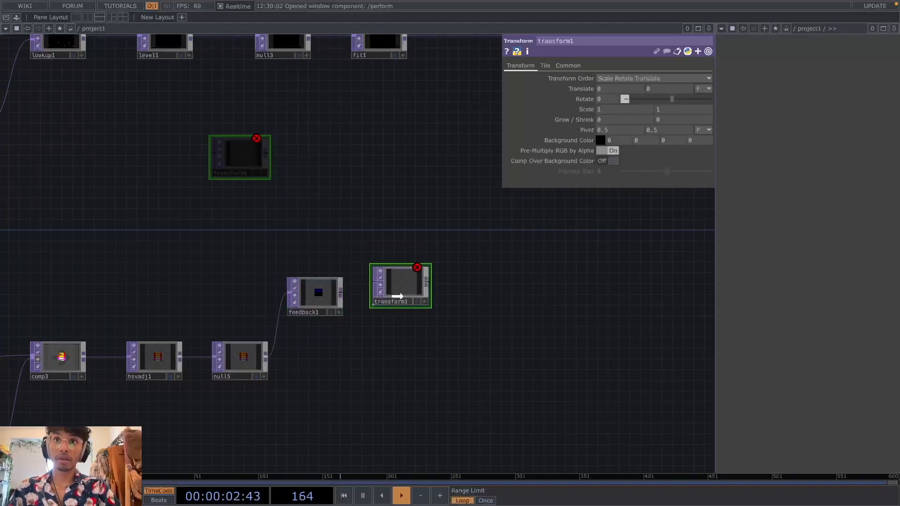
pyautogui.moveTo(346, 296); pyautogui.dragTo(421, 296)
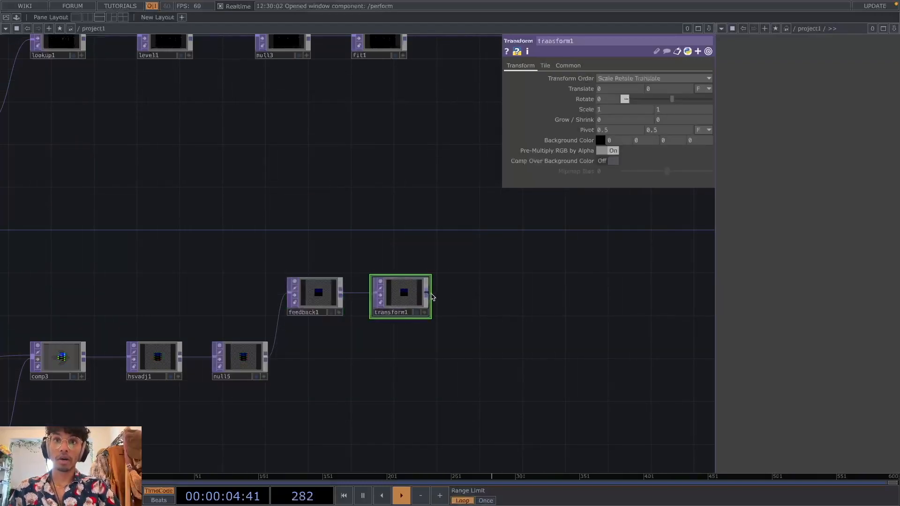
# Step: Append a Limit TOP after the Transform TOP
pyautogui.rightClick(430, 295)
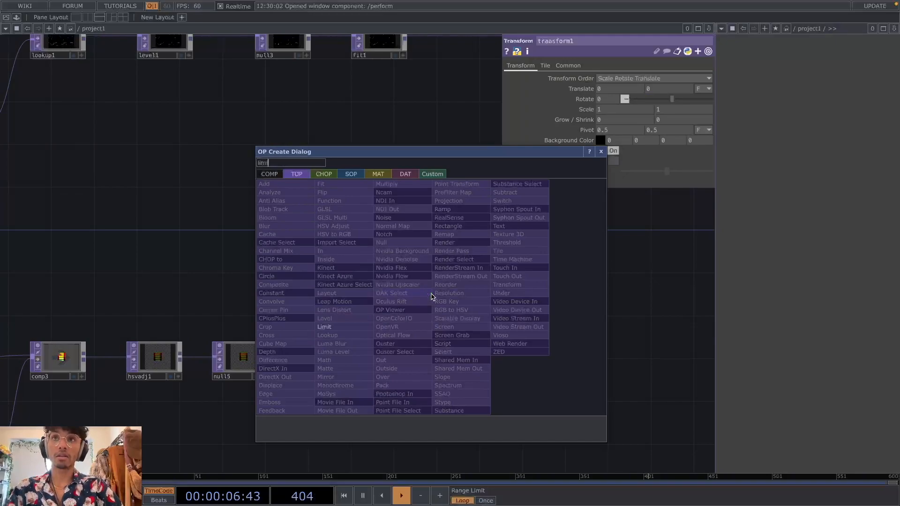
pyautogui.write('limi')
pyautogui.press('Return')
pyautogui.click(523, 300)
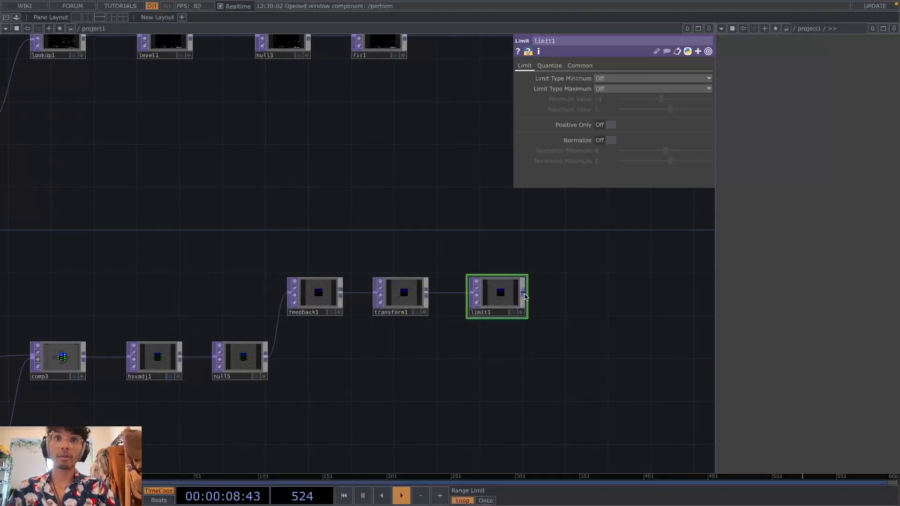
# Step: Append a Level TOP after the Limit TOP in the feedback chain
pyautogui.rightClick(525, 296)
pyautogui.write('le')
pyautogui.press('Return')
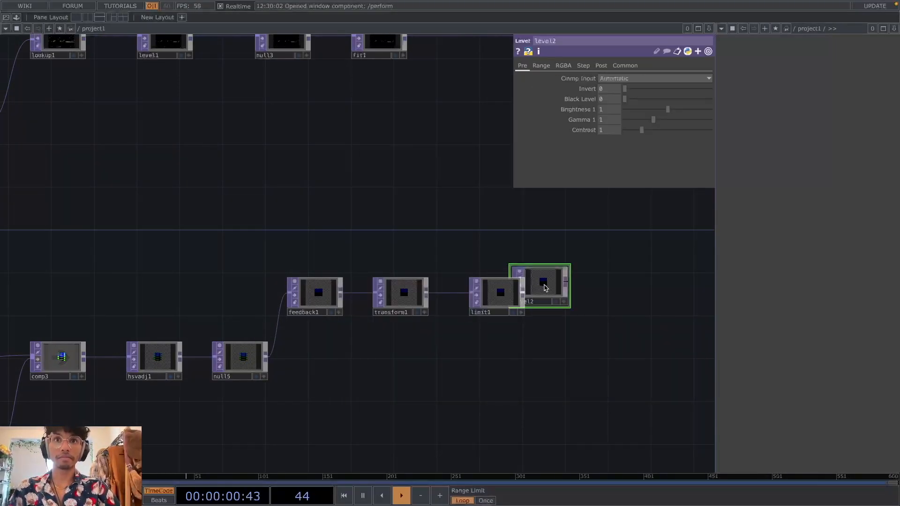
pyautogui.click(613, 292)
# Step: Add a Composite TOP below the Level TOP and wire the Level and the HSV Adjust branch's Null TOP into it
pyautogui.moveTo(529, 388); pyautogui.dragTo(459, 387)
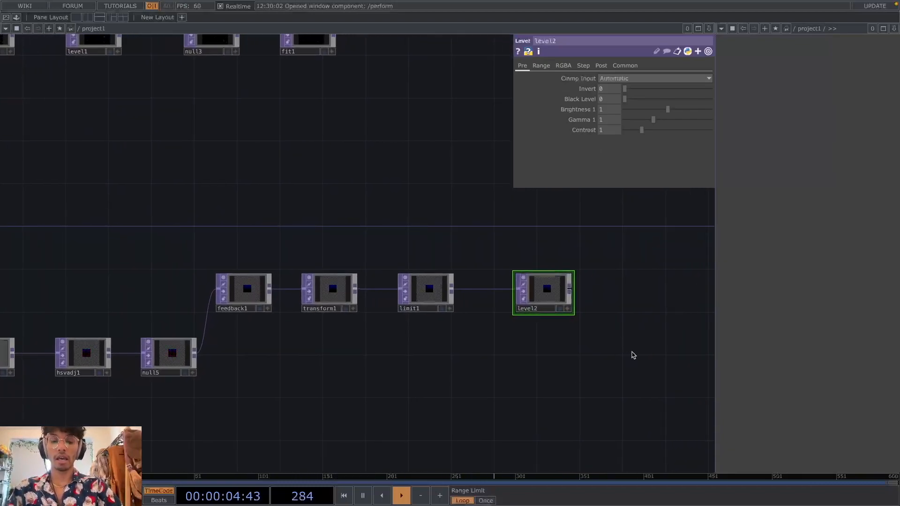
pyautogui.press('Tab')
pyautogui.write('comp')
pyautogui.press('Return')
pyautogui.click(633, 355)
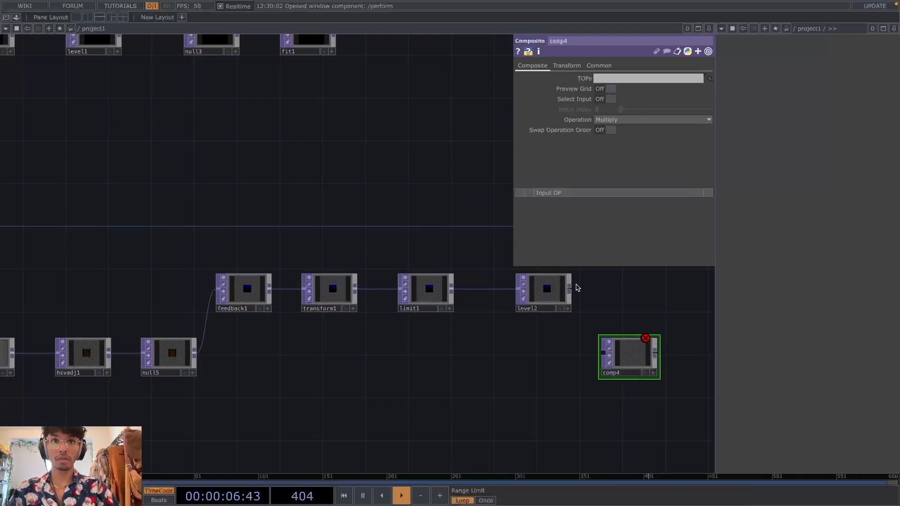
pyautogui.click(596, 353)
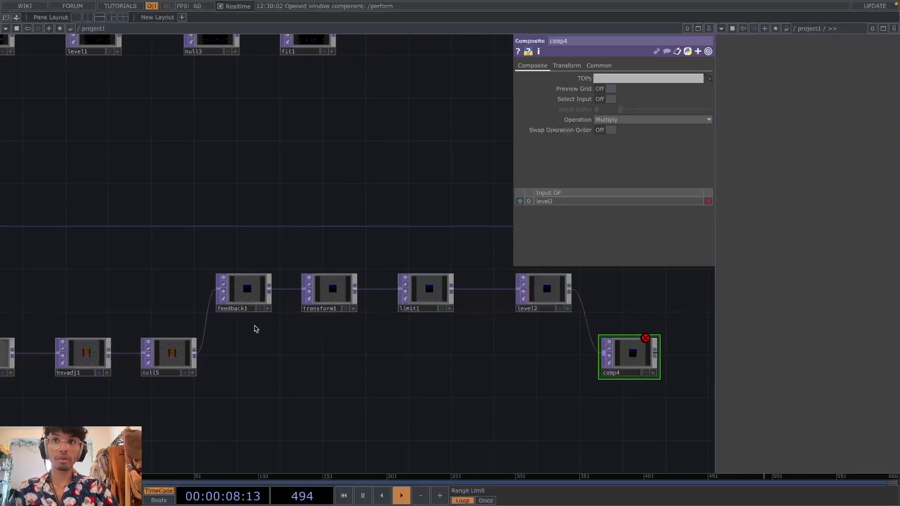
pyautogui.click(196, 356)
pyautogui.moveTo(595, 355); pyautogui.dragTo(602, 355)
# Step: Append a Null TOP after the new Composite TOP and show its output in the viewer
pyautogui.moveTo(689, 308); pyautogui.dragTo(528, 324)
pyautogui.rightClick(494, 363)
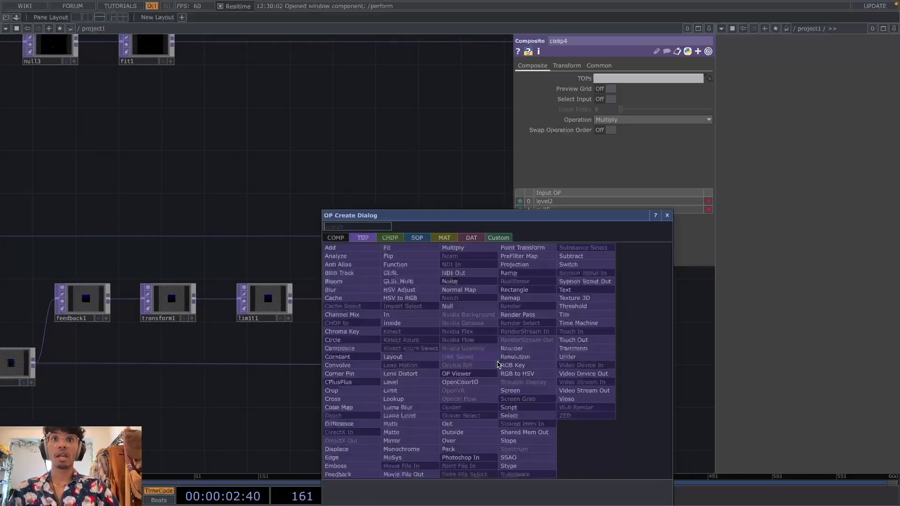
pyautogui.write('null')
pyautogui.press('Return')
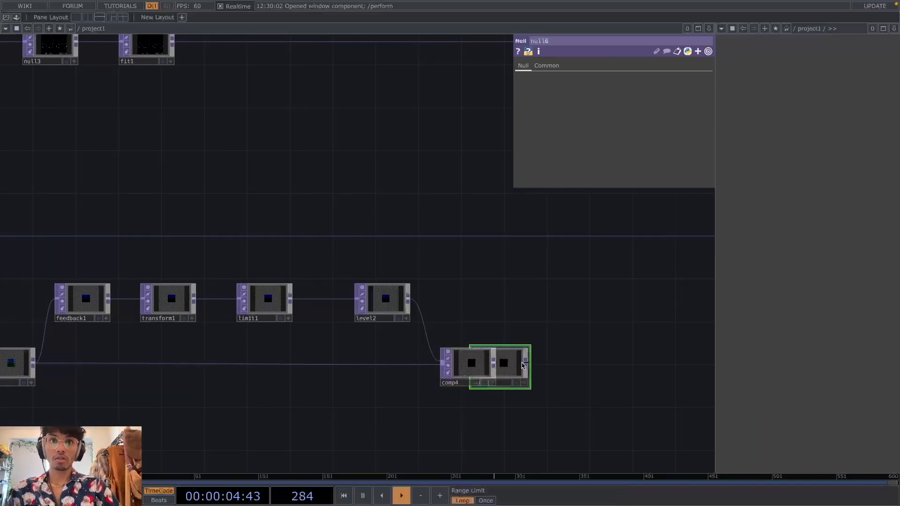
pyautogui.click(596, 367)
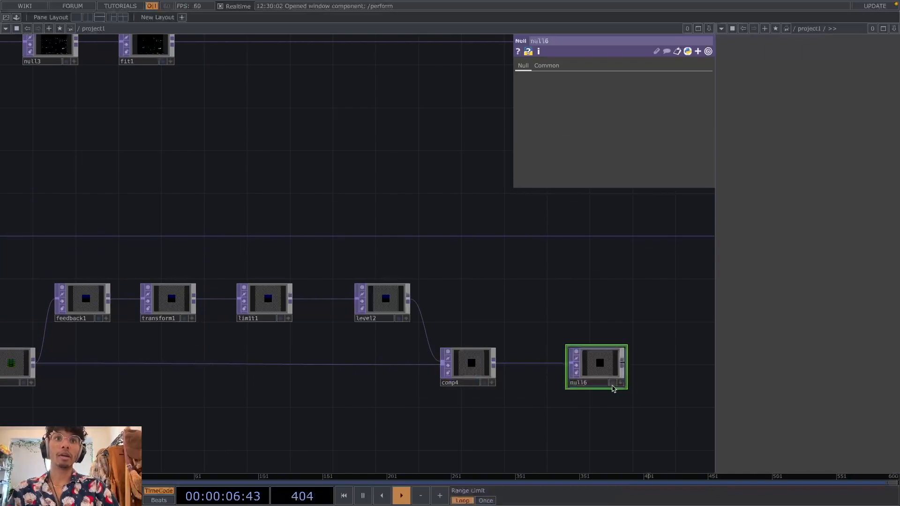
pyautogui.click(612, 382)
# Step: Set comp4 as the Target TOP of the Feedback TOP to close the loop
pyautogui.moveTo(478, 290); pyautogui.dragTo(556, 287)
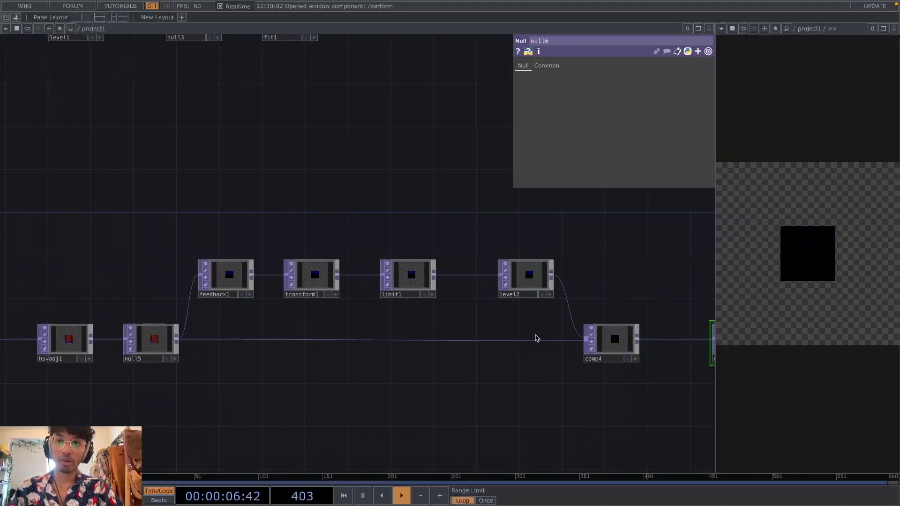
pyautogui.scroll(-2, 564, 346)
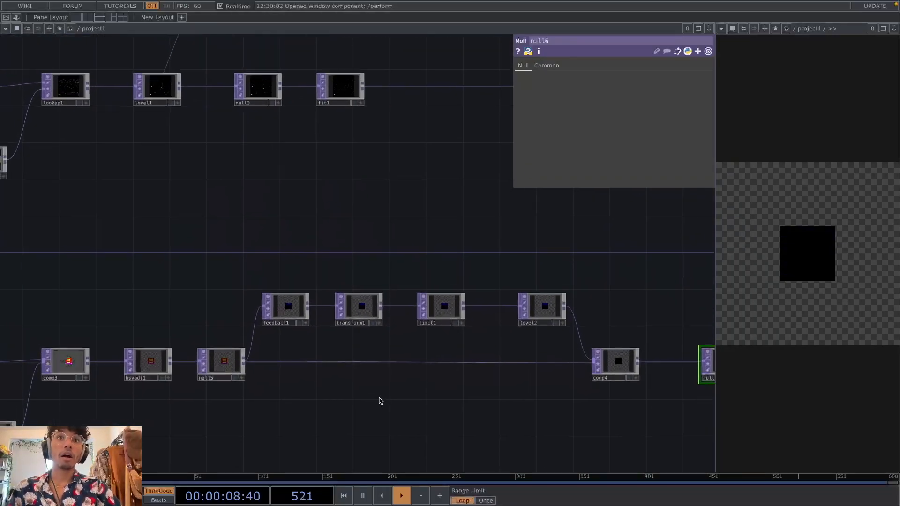
pyautogui.moveTo(593, 373); pyautogui.dragTo(288, 320)
pyautogui.click(288, 320)
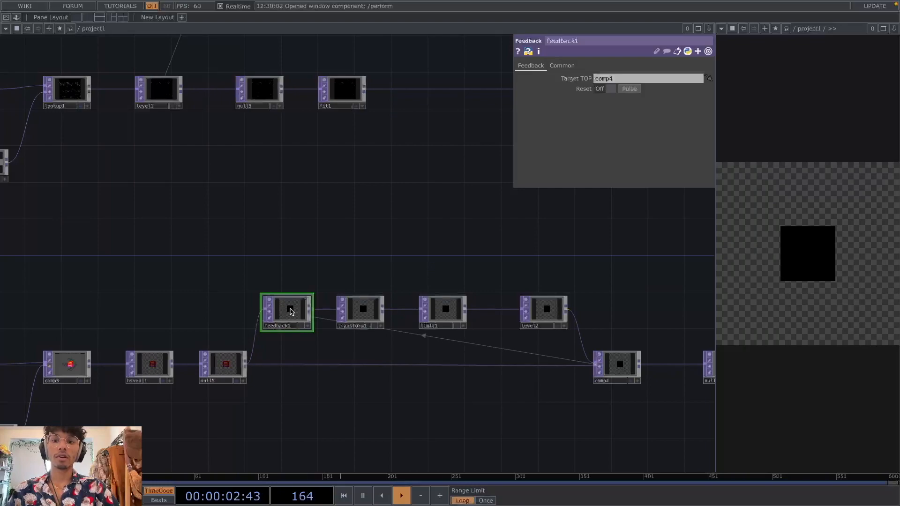
# Step: Set the Transform TOP's translate units to Pixels and its translation to 1.3 on both axes
pyautogui.scroll(3, 293, 309)
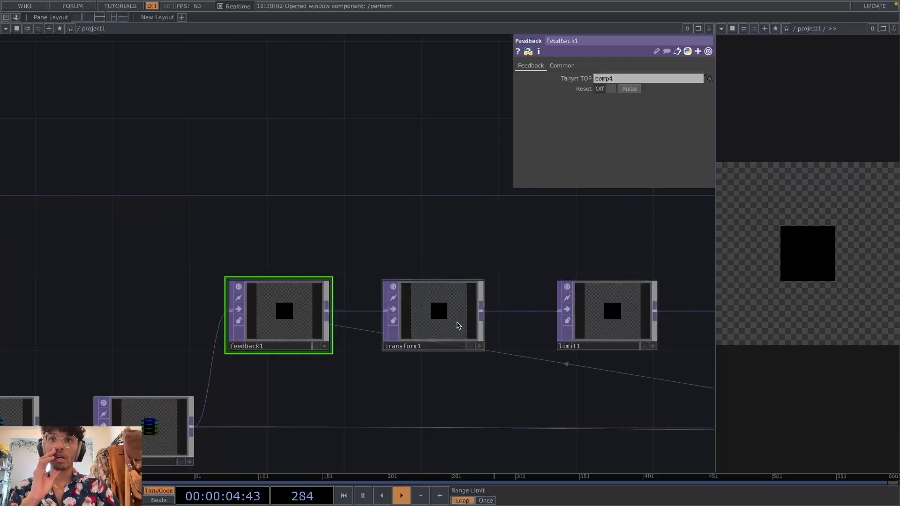
pyautogui.click(459, 327)
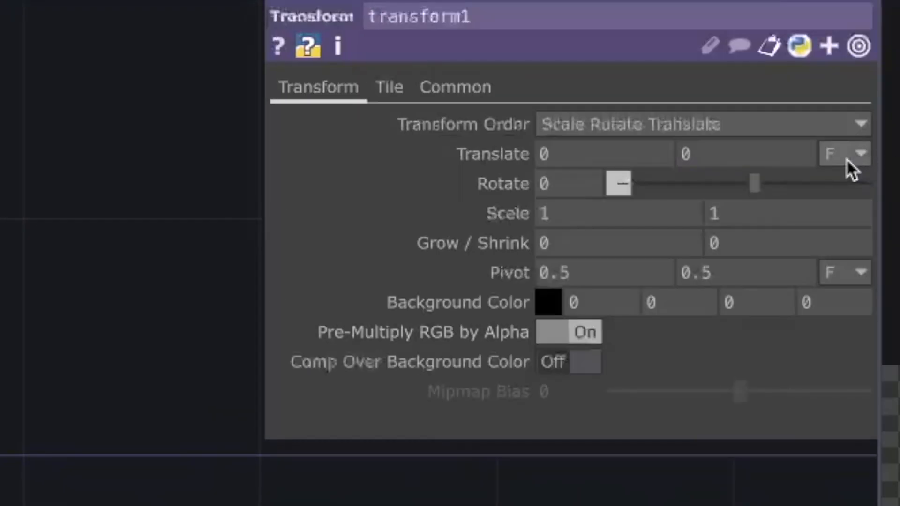
pyautogui.click(847, 159)
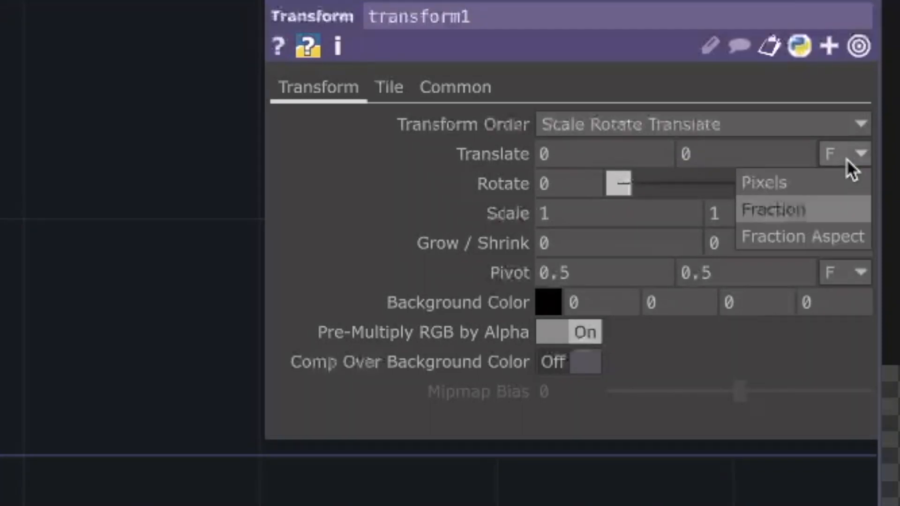
pyautogui.click(820, 181)
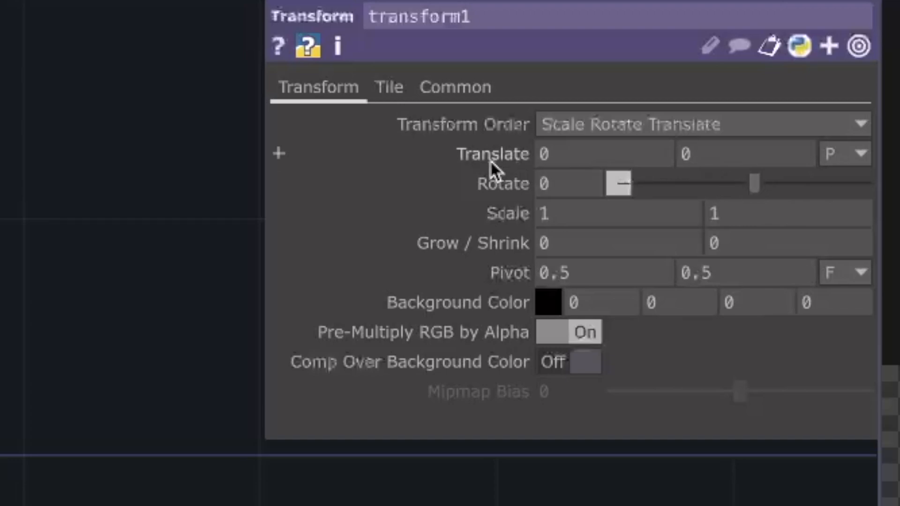
pyautogui.moveTo(493, 157)
pyautogui.mouseDown()
pyautogui.moveTo(492, 124)
pyautogui.moveTo(497, 155)
pyautogui.moveTo(504, 127)
pyautogui.moveTo(495, 150)
pyautogui.mouseUp()
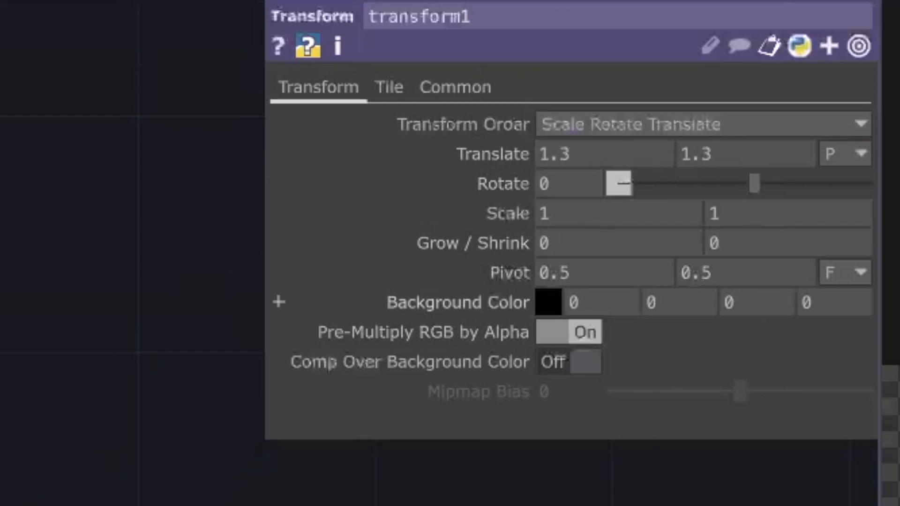
# Step: Set the Transform TOP's rotation to 300
pyautogui.click(568, 180)
pyautogui.press('BackSpace')
pyautogui.write('300')
pyautogui.press('Return')
# Step: Set the operation of the feedback loop's Composite TOP to Add
pyautogui.scroll(-3, 131, 262)
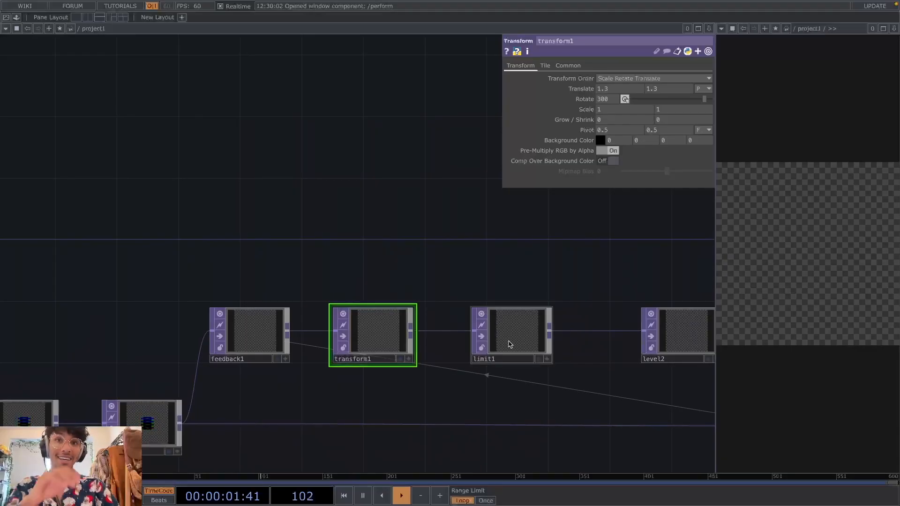
pyautogui.click(510, 345)
pyautogui.scroll(-3, 552, 276)
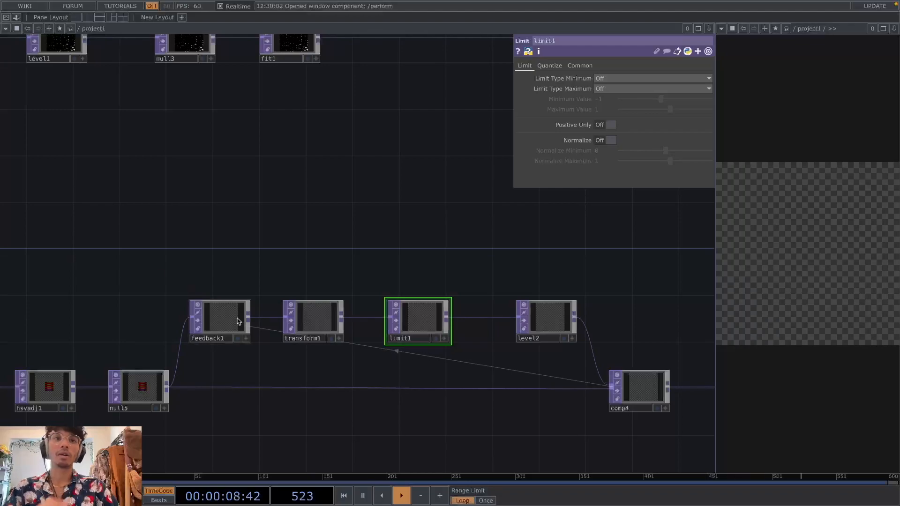
pyautogui.click(640, 387)
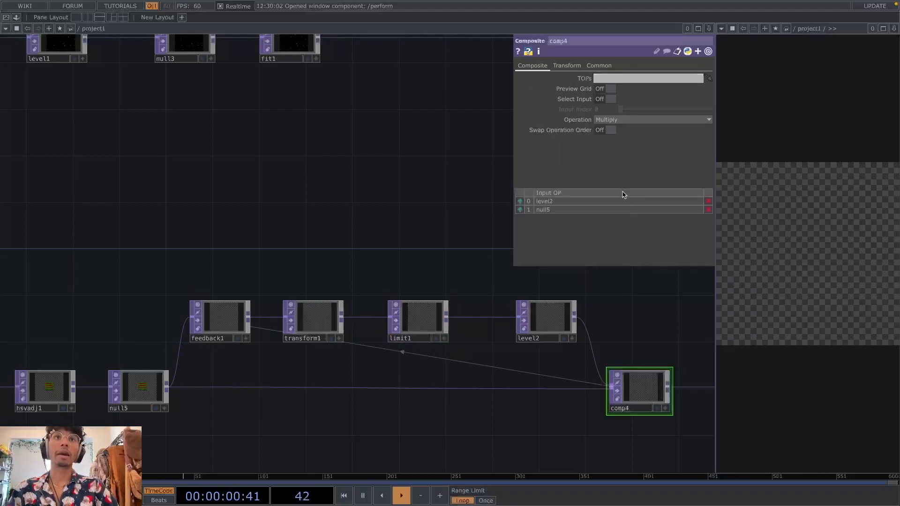
pyautogui.click(616, 120)
pyautogui.click(607, 131)
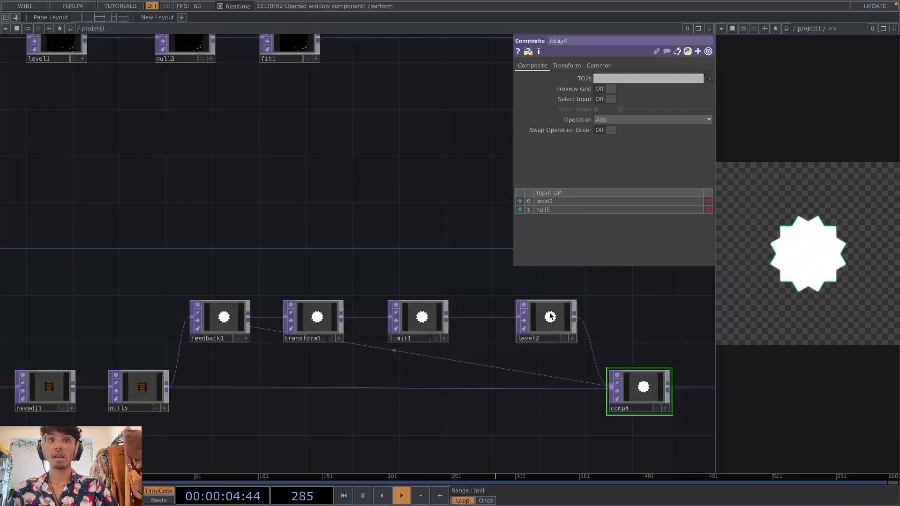
# Step: Set the post opacity of the feedback loop's Level TOP to .658
pyautogui.click(551, 318)
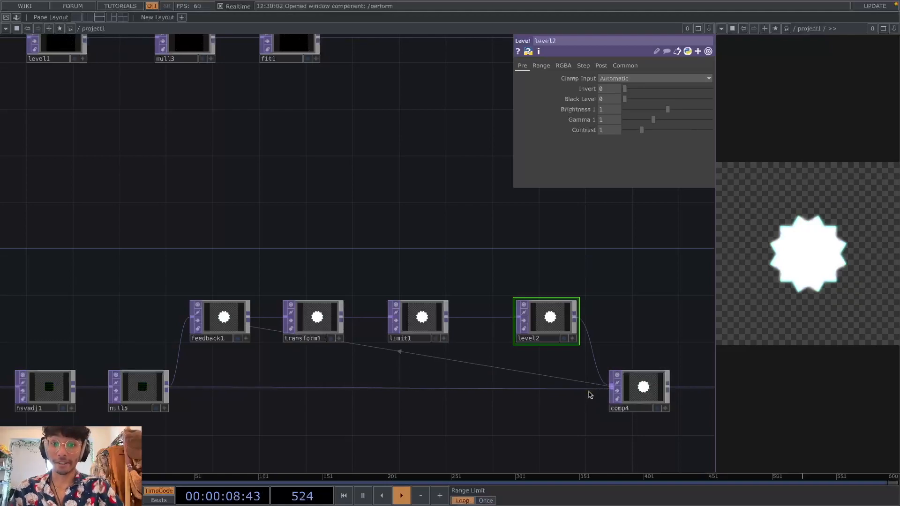
pyautogui.click(601, 66)
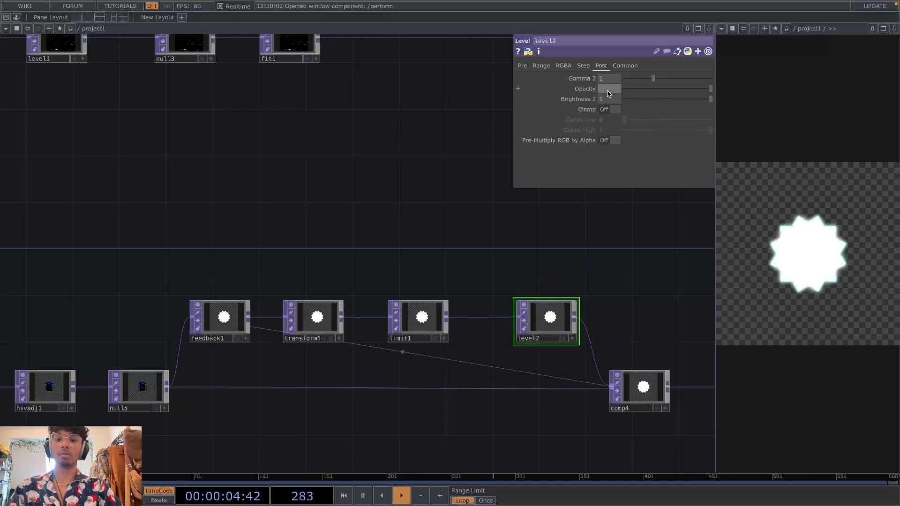
pyautogui.click(607, 91)
pyautogui.write('.658')
pyautogui.press('Return')
# Step: Try a translation of 0 on both axes and a different rotation on the Transform TOP, undoing both changes
pyautogui.scroll(1, 542, 246)
pyautogui.scroll(1, 542, 246)
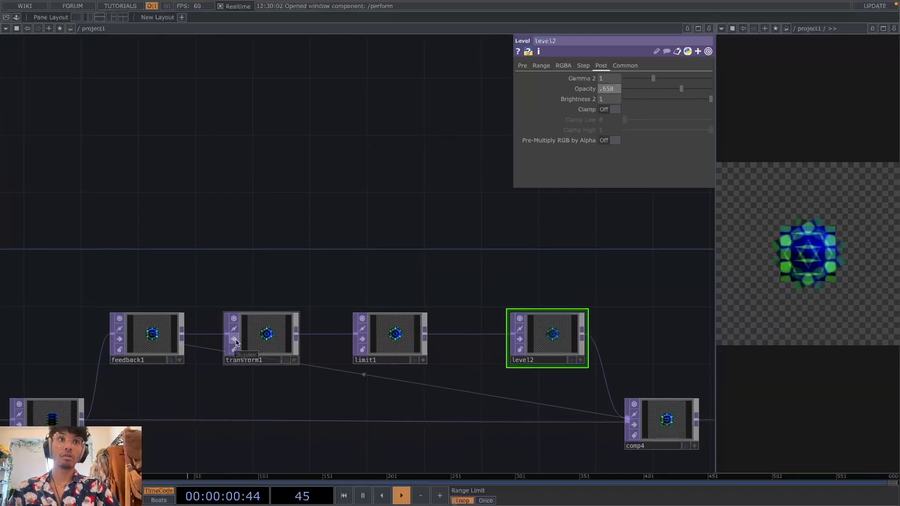
pyautogui.click(248, 355)
pyautogui.click(588, 89)
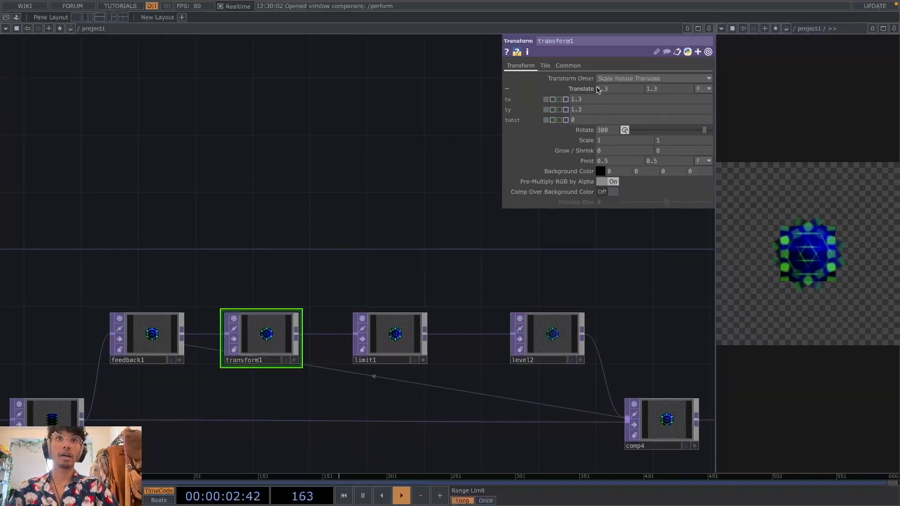
pyautogui.doubleClick(614, 89)
pyautogui.press('BackSpace')
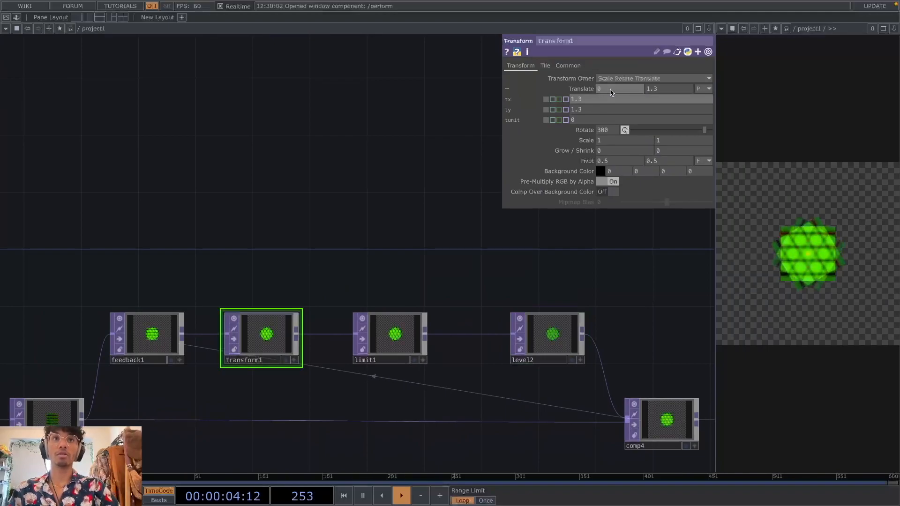
pyautogui.doubleClick(662, 89)
pyautogui.write('0')
pyautogui.press('Return')
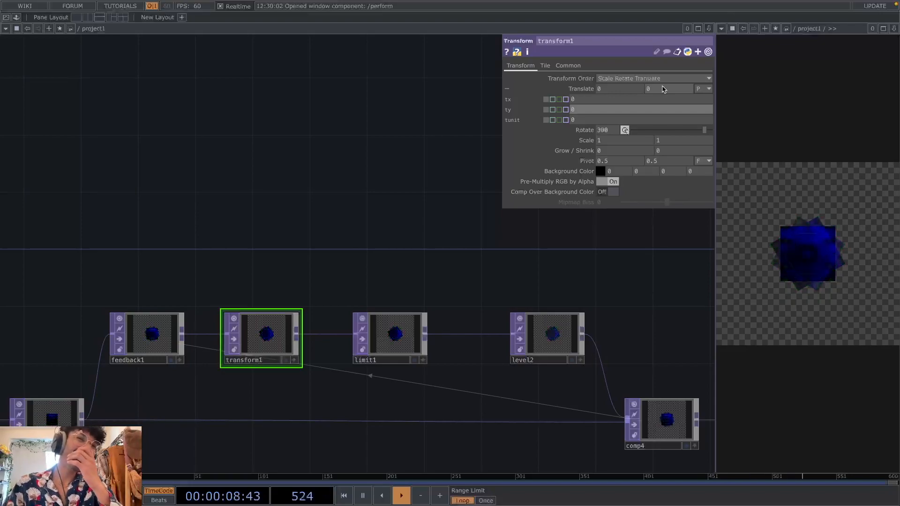
pyautogui.hotkey('ctrl', 'z')
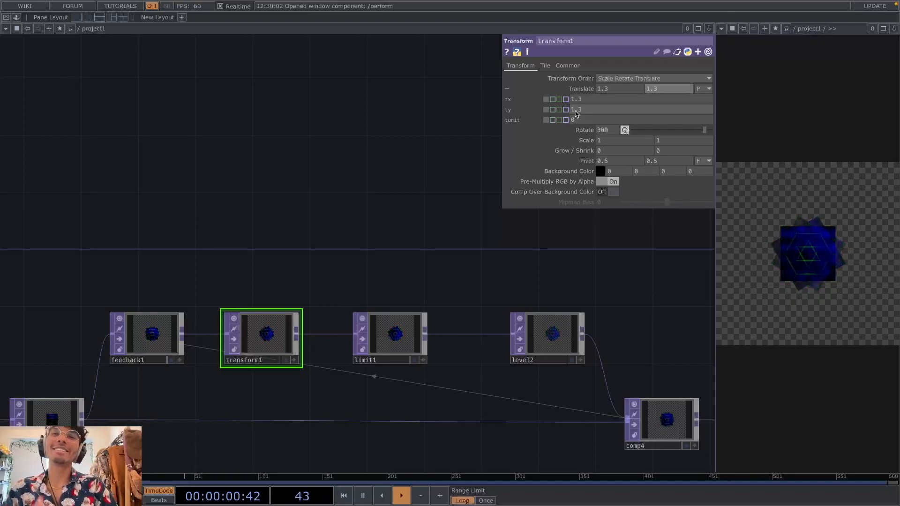
pyautogui.click(584, 91)
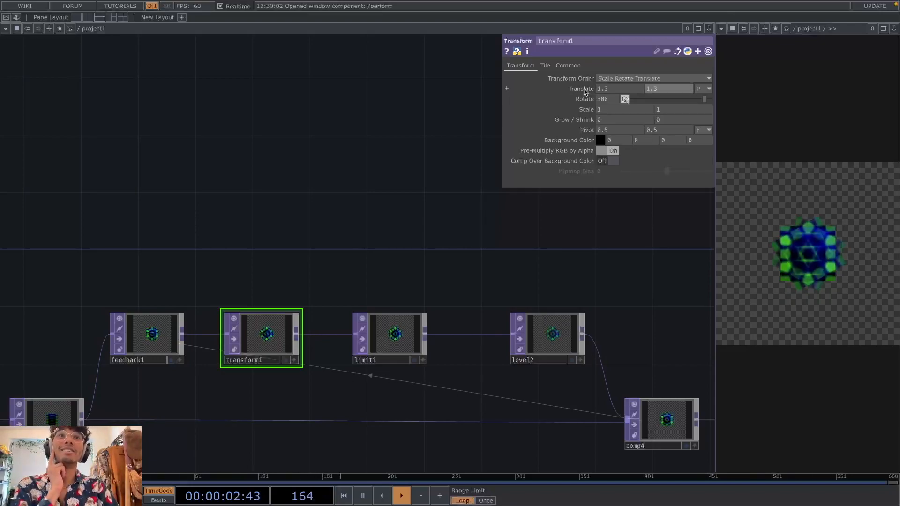
pyautogui.moveTo(705, 99); pyautogui.dragTo(628, 114)
pyautogui.hotkey('ctrl', 'z')
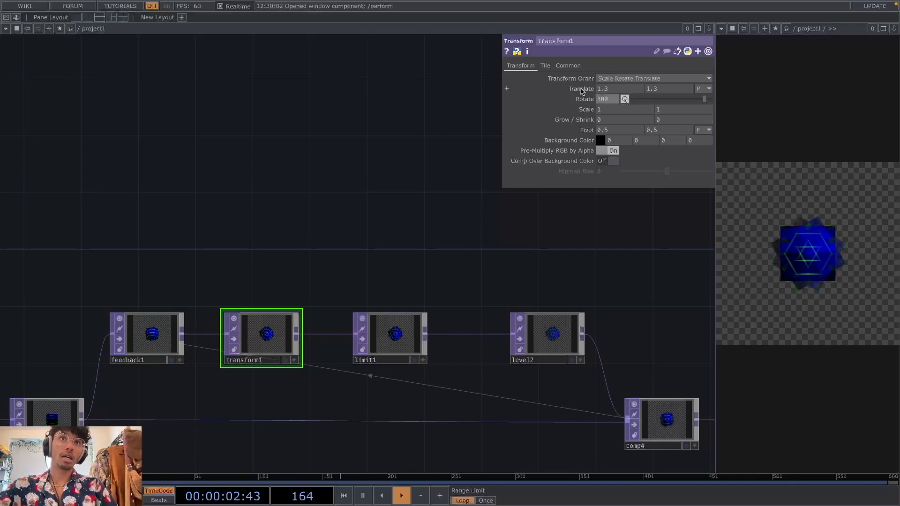
# Step: Set the Limit TOP's maximum limit type to Clamp
pyautogui.scroll(5, 348, 299)
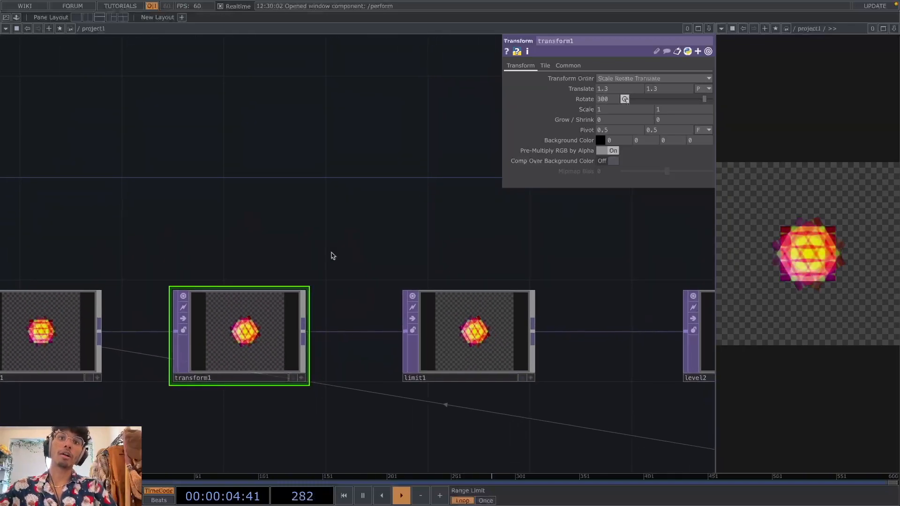
pyautogui.moveTo(414, 205); pyautogui.dragTo(340, 202)
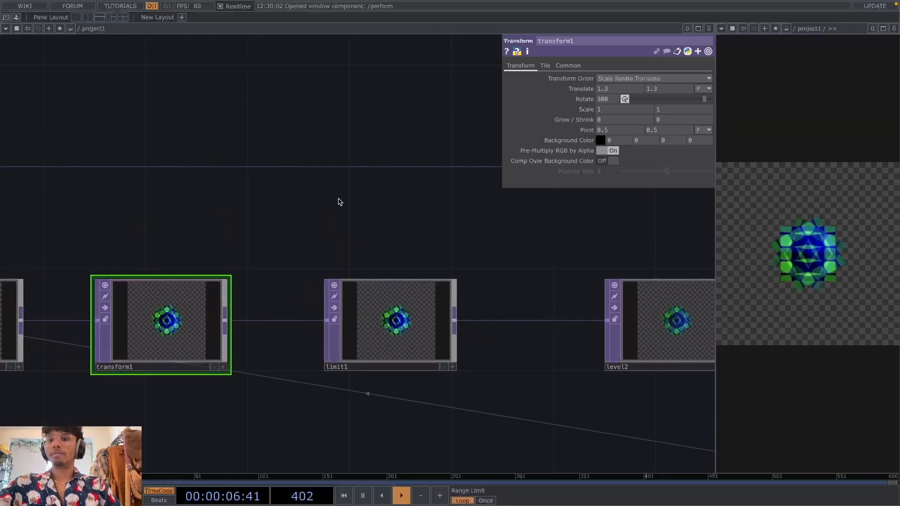
pyautogui.click(409, 328)
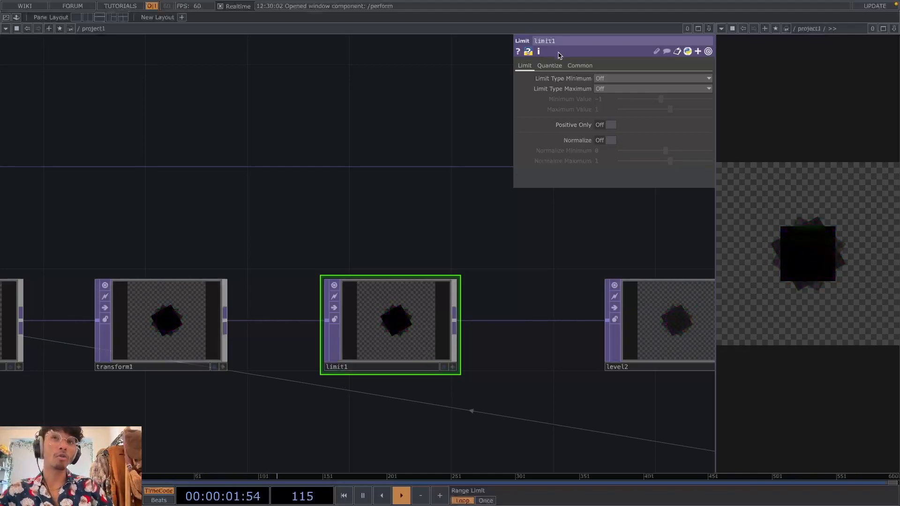
pyautogui.click(548, 66)
pyautogui.click(523, 65)
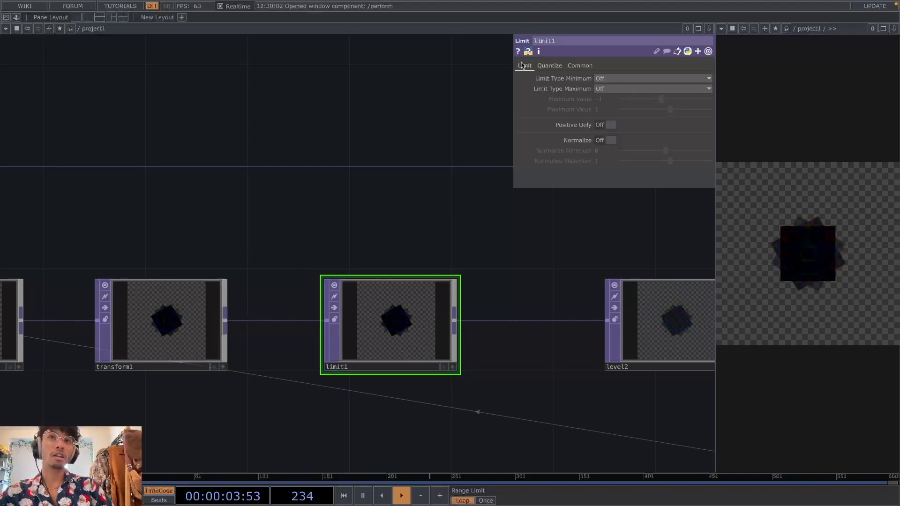
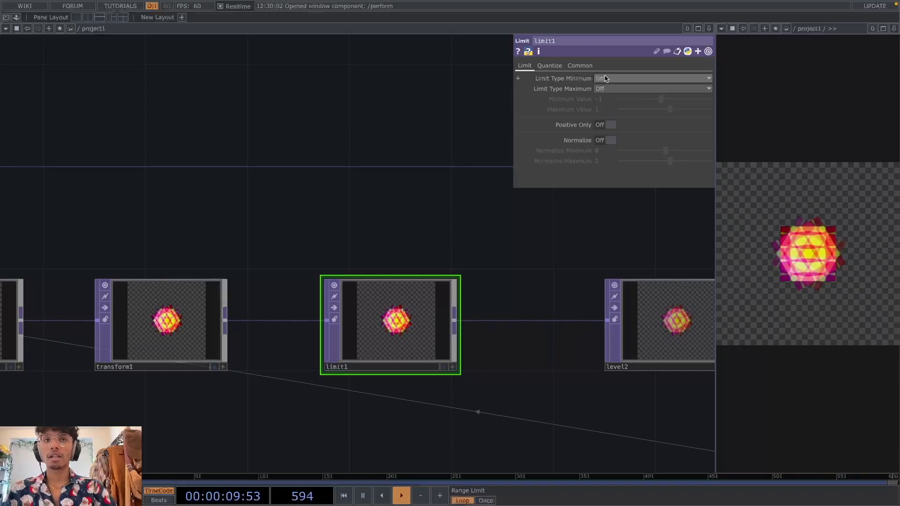
pyautogui.click(605, 89)
pyautogui.click(606, 108)
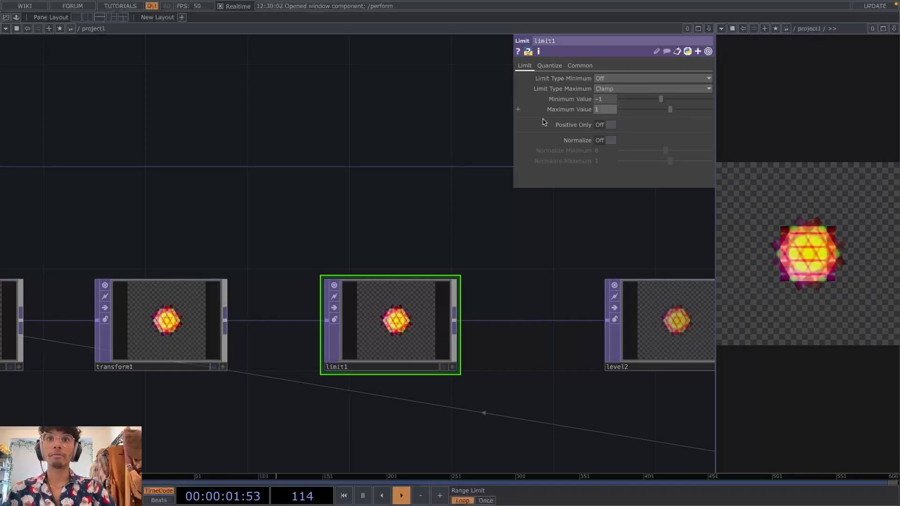
pyautogui.scroll(2, 408, 223)
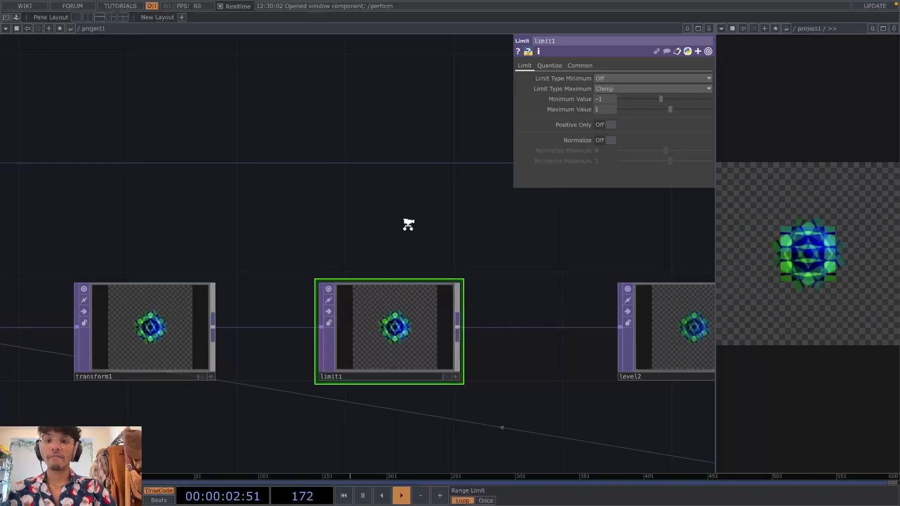
# Step: Set the Limit TOP's Quantize Value to Ceiling with a value offset of .56, and widen the output preview pane
pyautogui.click(551, 66)
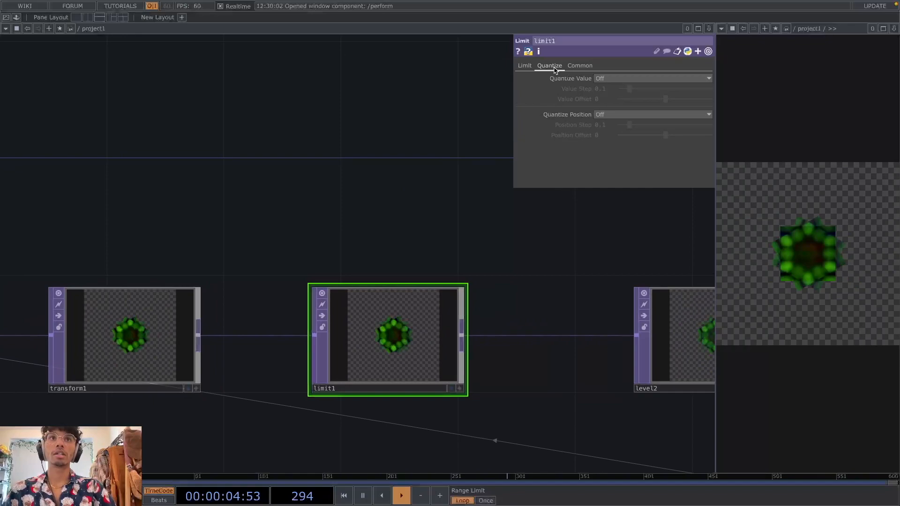
pyautogui.click(611, 78)
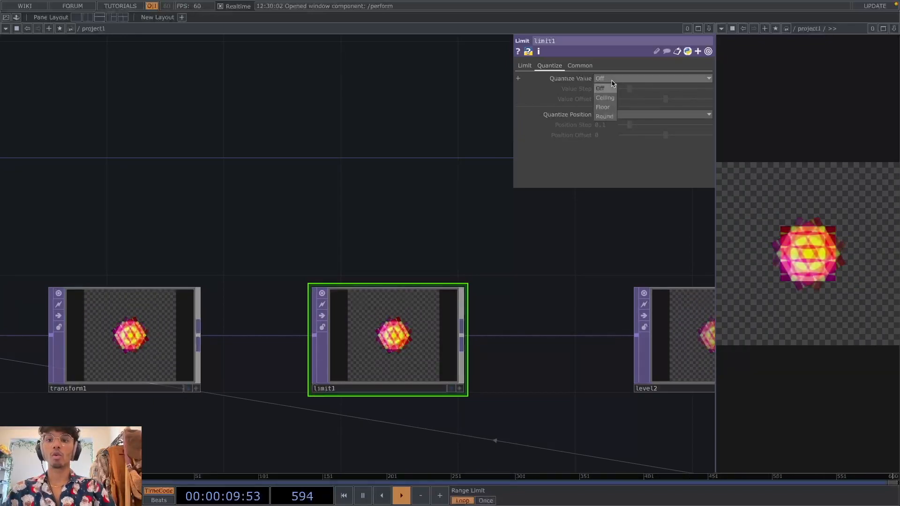
pyautogui.click(604, 98)
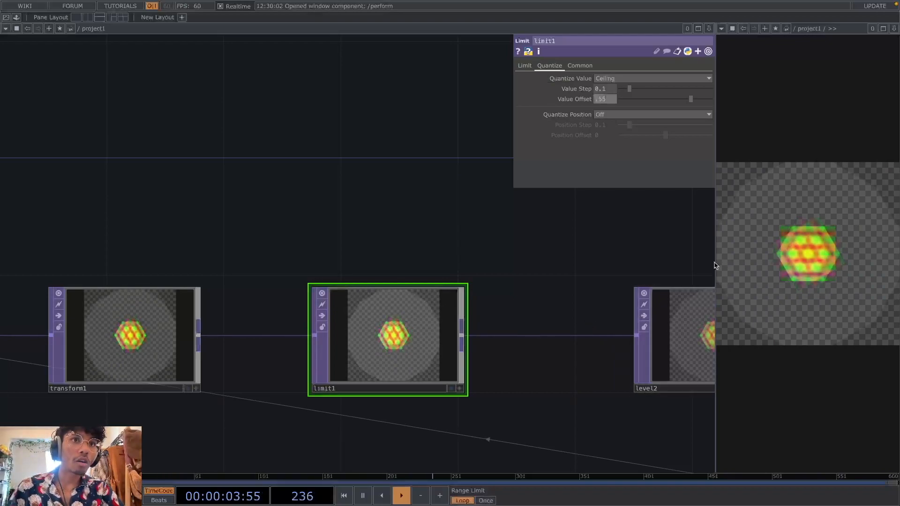
pyautogui.moveTo(714, 262); pyautogui.dragTo(614, 262)
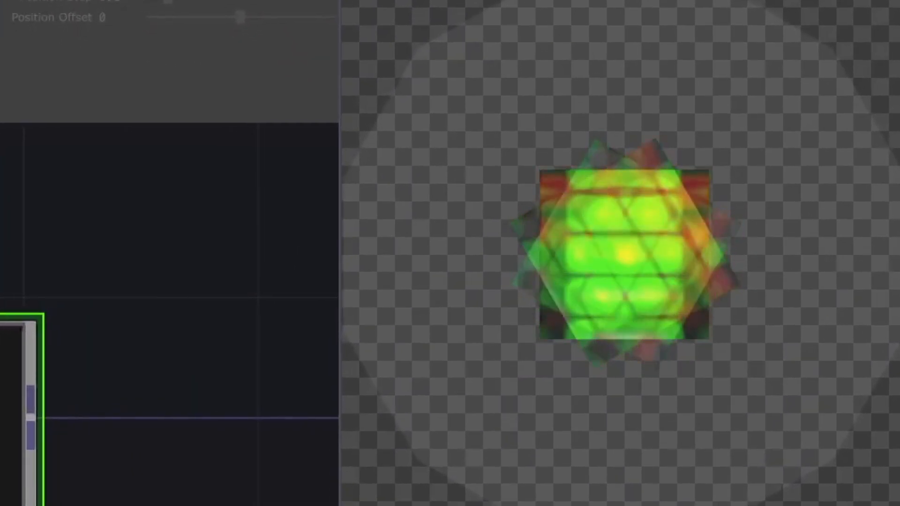
pyautogui.moveTo(140, 356); pyautogui.dragTo(212, 357)
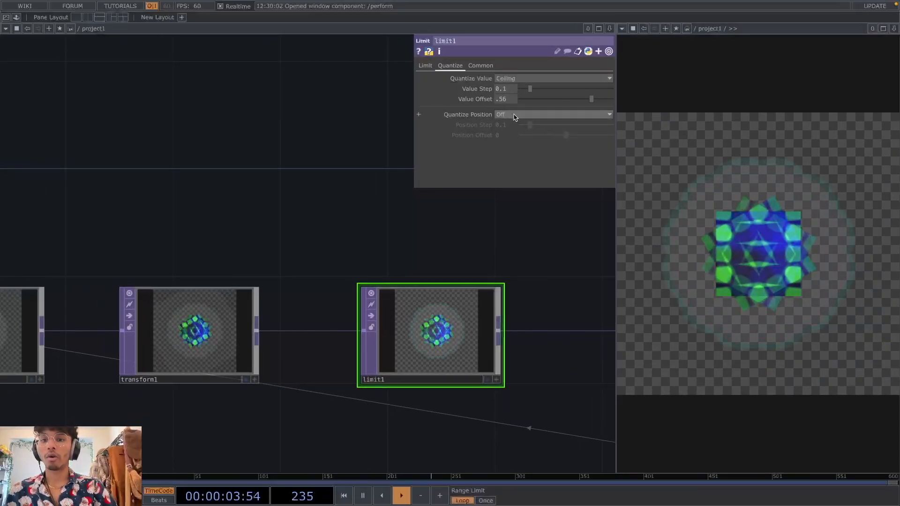
# Step: Set the Limit TOP's Quantize Position to Ceiling with a position offset of -.39 and a position step of 0.0001
pyautogui.click(515, 115)
pyautogui.click(507, 134)
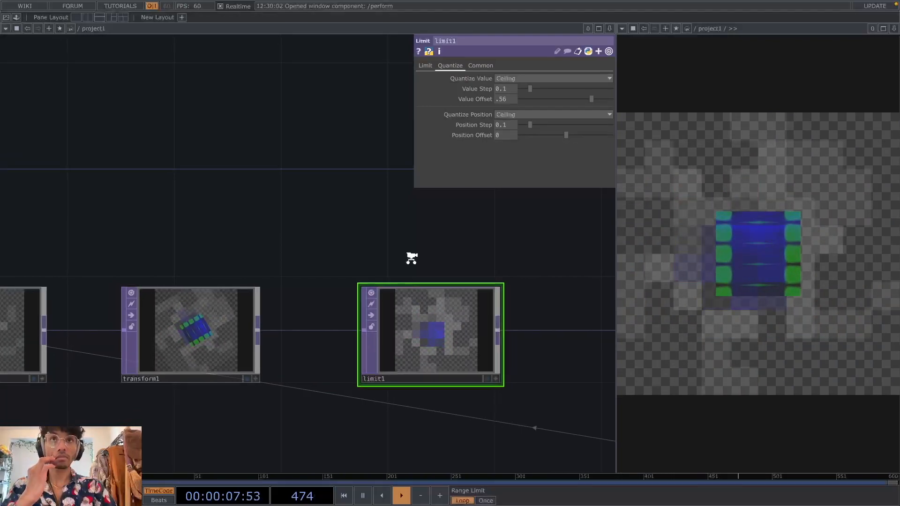
pyautogui.scroll(-1, 418, 253)
pyautogui.scroll(-1, 403, 261)
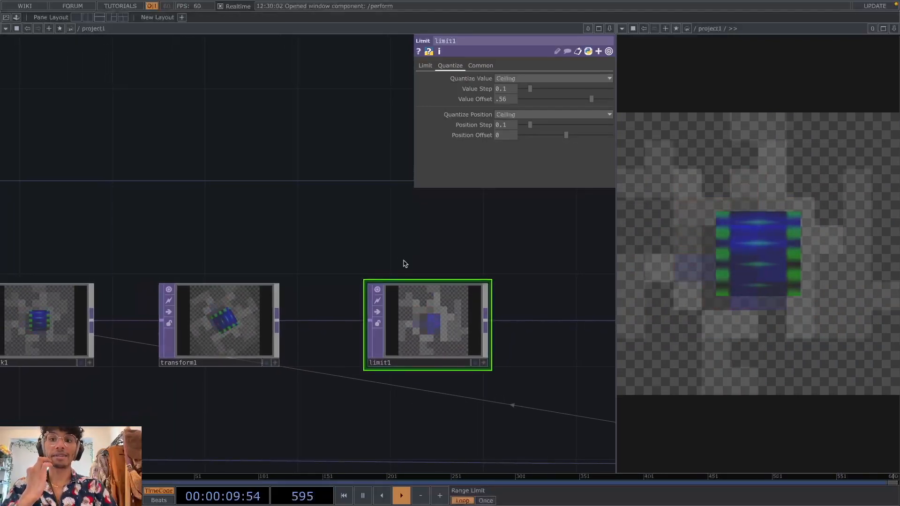
pyautogui.click(509, 135)
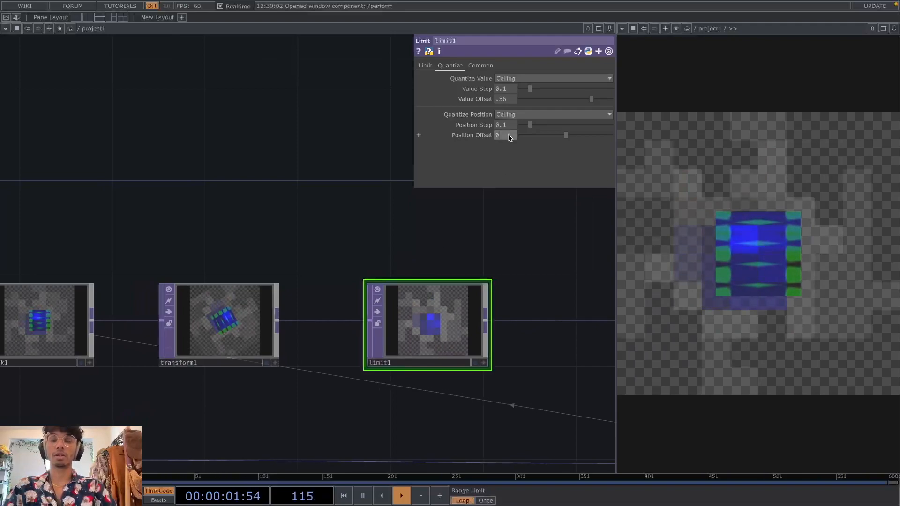
pyautogui.write('-.39')
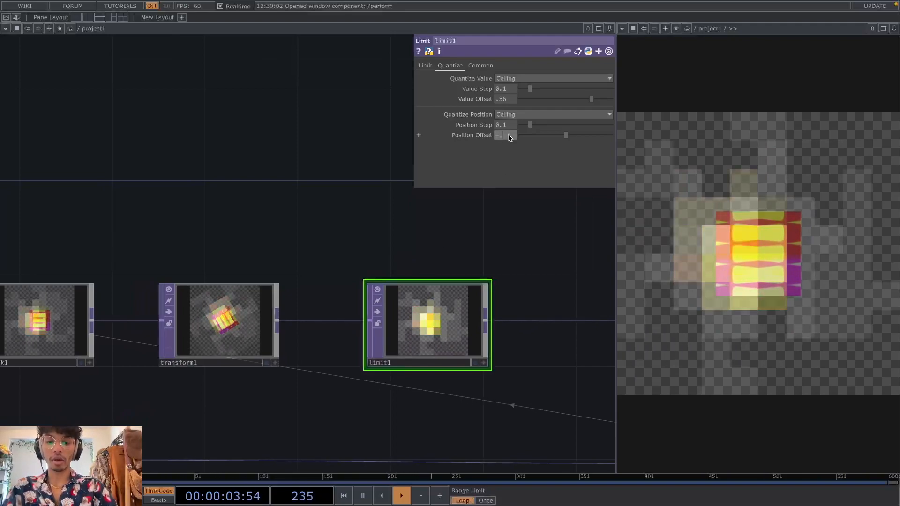
pyautogui.press('Return')
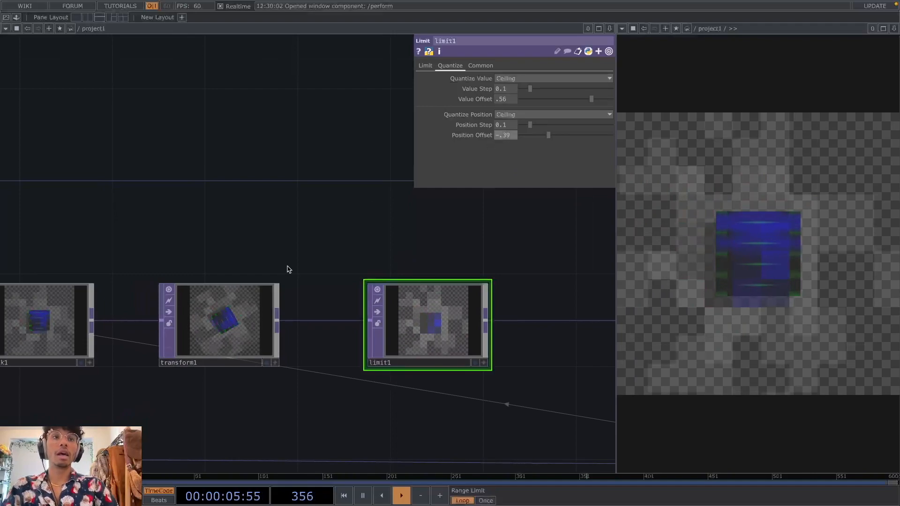
pyautogui.scroll(-3, 288, 268)
pyautogui.moveTo(287, 267); pyautogui.dragTo(415, 326)
pyautogui.scroll(-3, 374, 306)
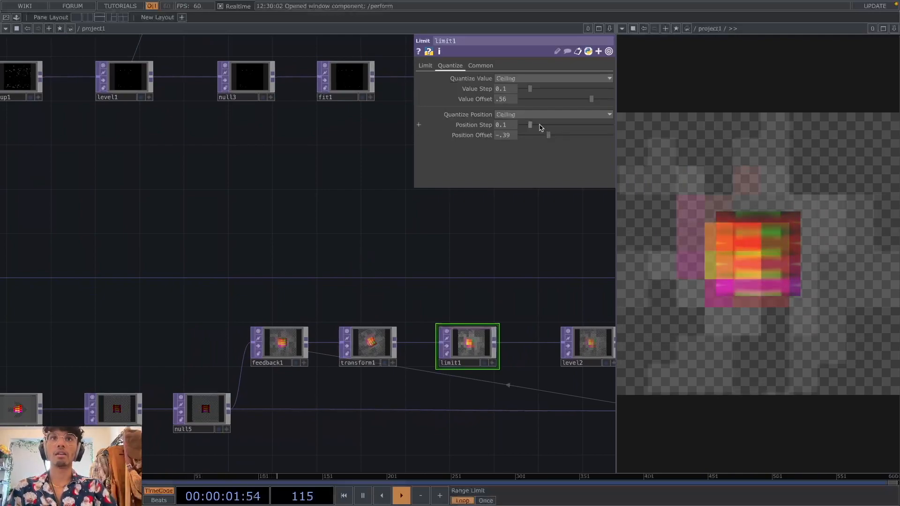
pyautogui.moveTo(532, 127); pyautogui.dragTo(493, 148)
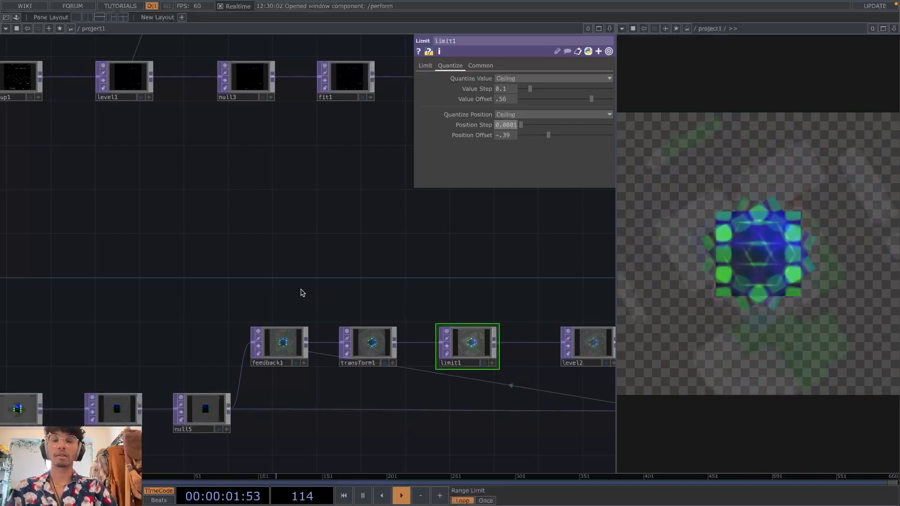
# Step: Add an LFO CHOP above the feedback loop and set its frequency to .05
pyautogui.press('Tab')
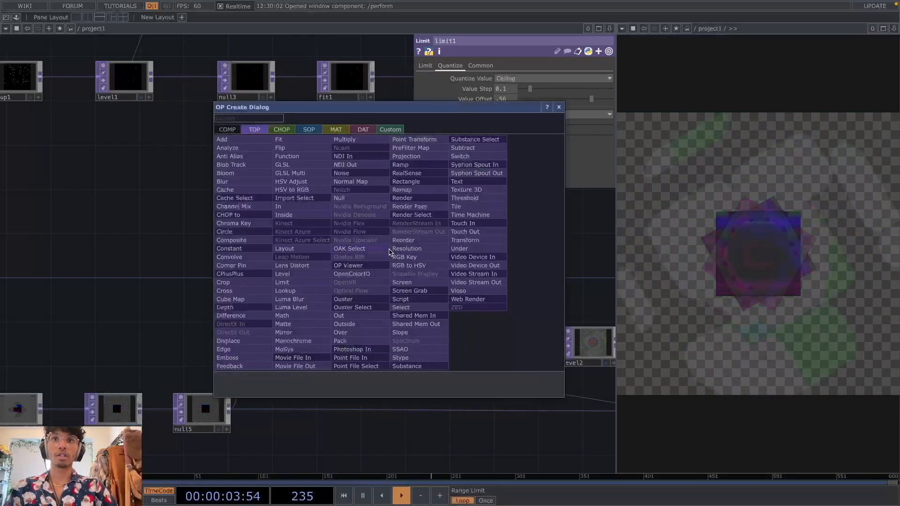
pyautogui.press('Tab')
pyautogui.write('lfo')
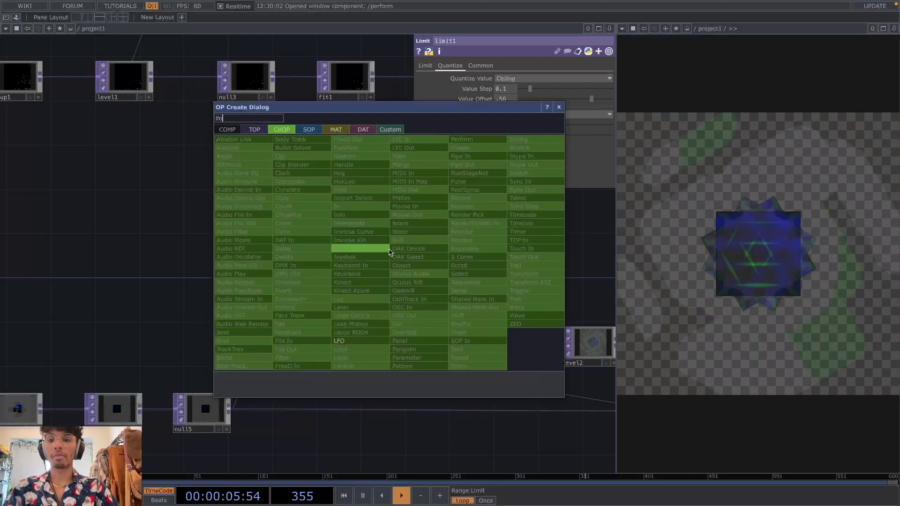
pyautogui.press('Return')
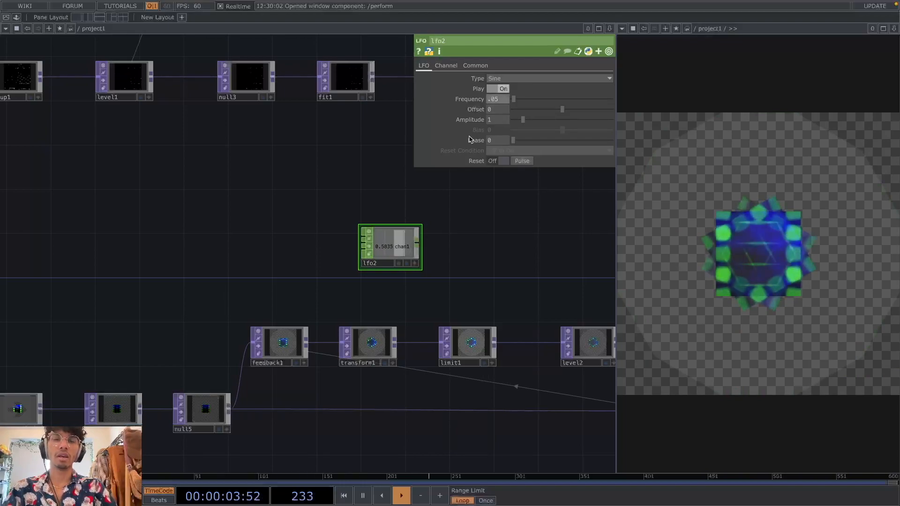
# Step: Connect a new Math CHOP to the LFO CHOP's output and place it beside the LFO
pyautogui.rightClick(419, 248)
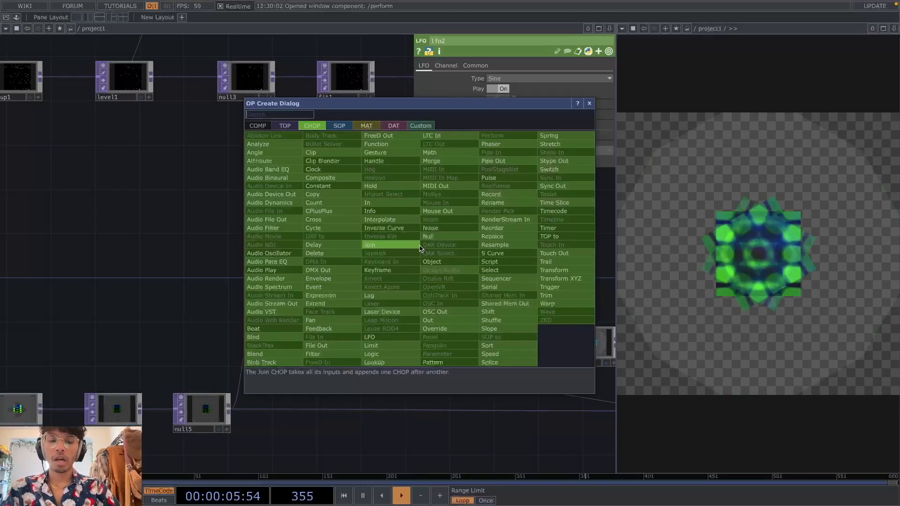
pyautogui.write('math')
pyautogui.press('Return')
pyautogui.moveTo(485, 266); pyautogui.dragTo(448, 294)
pyautogui.moveTo(395, 280); pyautogui.dragTo(483, 280)
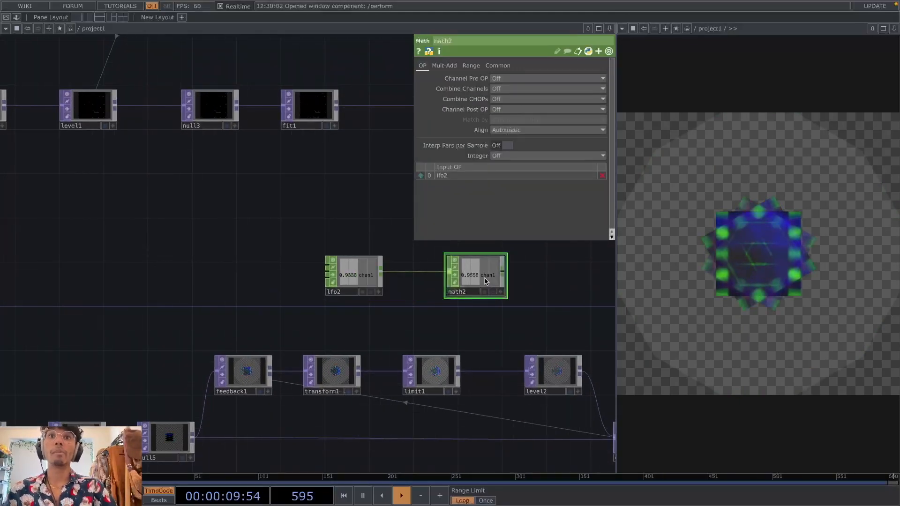
pyautogui.moveTo(540, 313); pyautogui.dragTo(491, 342)
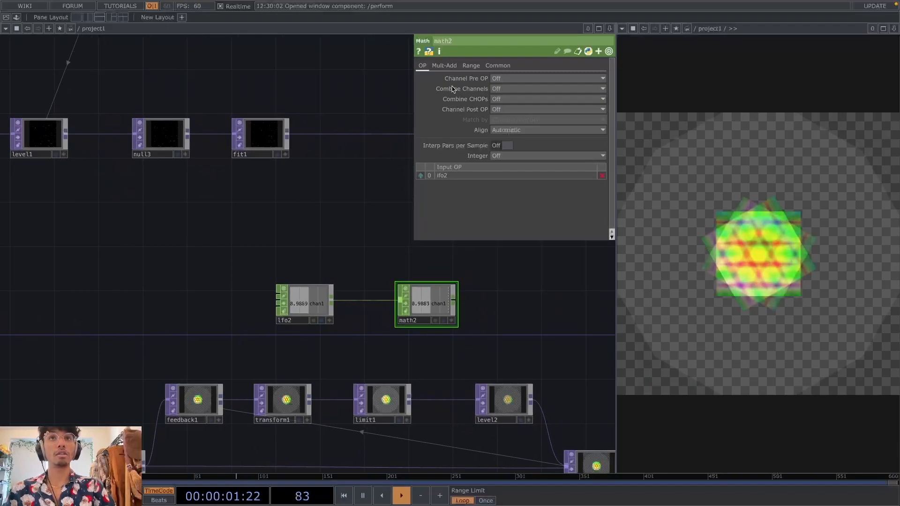
# Step: Undo the deletion of the Math CHOP and set its To Range to .0001 and .9
pyautogui.click(471, 66)
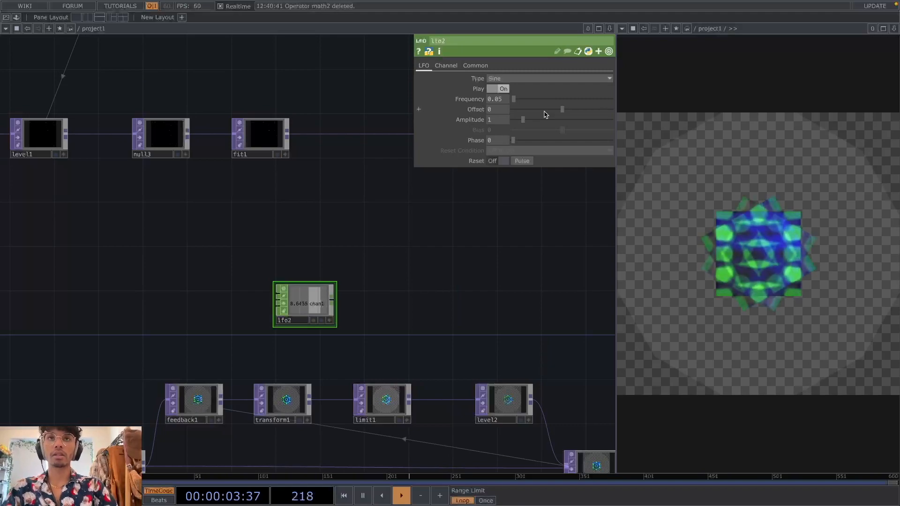
pyautogui.click(448, 68)
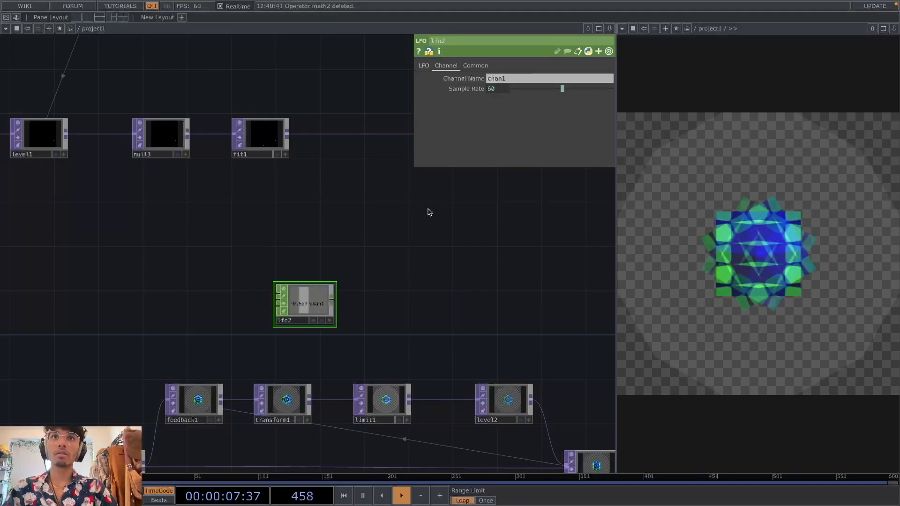
pyautogui.hotkey('ctrl', 'z')
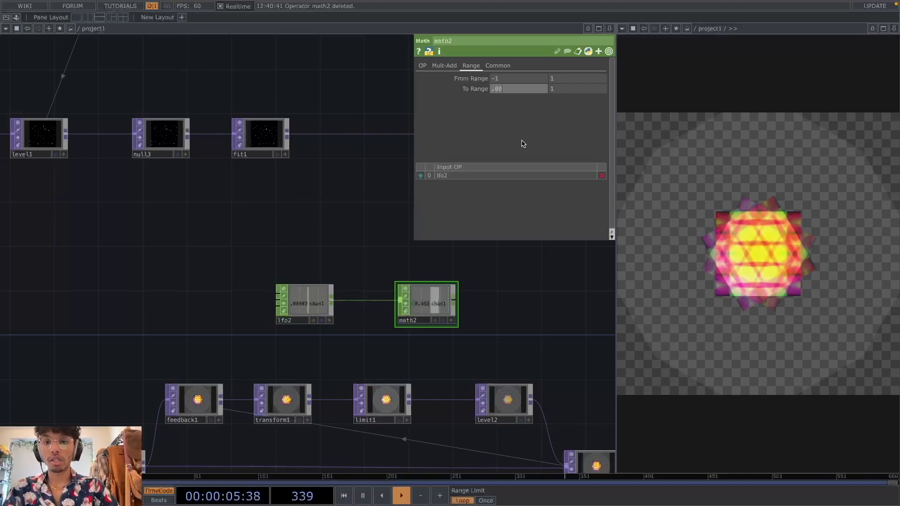
pyautogui.click(585, 89)
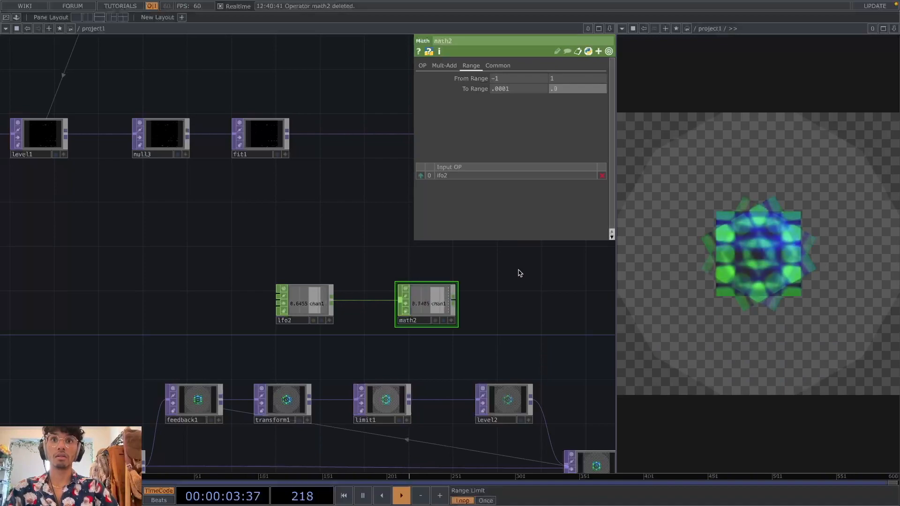
# Step: Connect a new Null CHOP to the Math CHOP's output and place it at the end of the LFO chain
pyautogui.rightClick(460, 305)
pyautogui.click(427, 268)
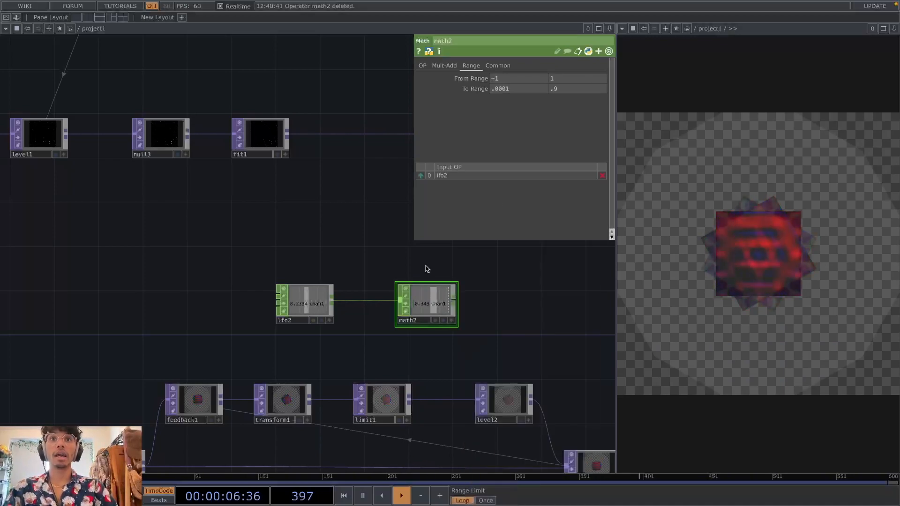
pyautogui.rightClick(455, 305)
pyautogui.write('null')
pyautogui.press('Return')
pyautogui.click(457, 306)
pyautogui.moveTo(464, 304); pyautogui.dragTo(539, 287)
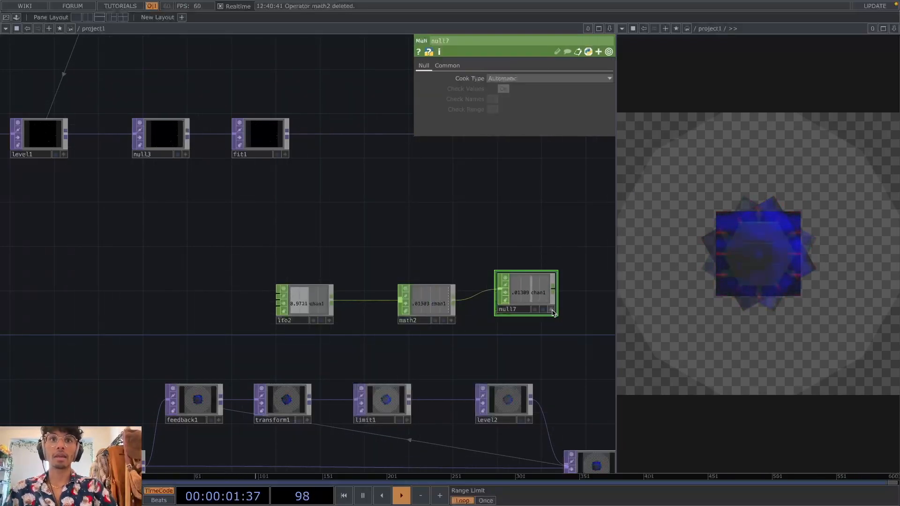
# Step: Drive the Limit TOP's Position Step with the channel of the LFO chain's Null CHOP
pyautogui.click(552, 310)
pyautogui.moveTo(514, 343); pyautogui.dragTo(489, 325)
pyautogui.click(375, 376)
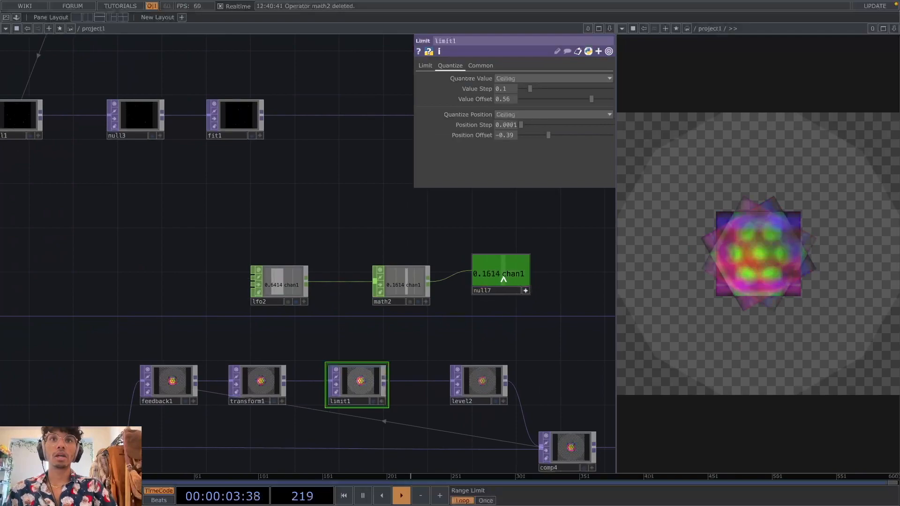
pyautogui.moveTo(476, 127); pyautogui.dragTo(482, 125)
pyautogui.click(488, 121)
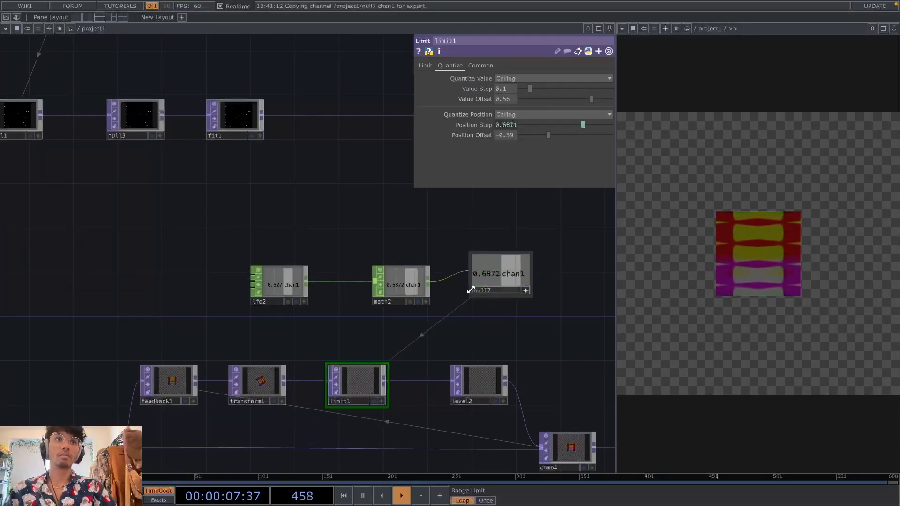
# Step: Set the Composite TOP after the stars' Fit TOP to Over and connect the feedback branch's final Null TOP to it
pyautogui.scroll(-1, 471, 289)
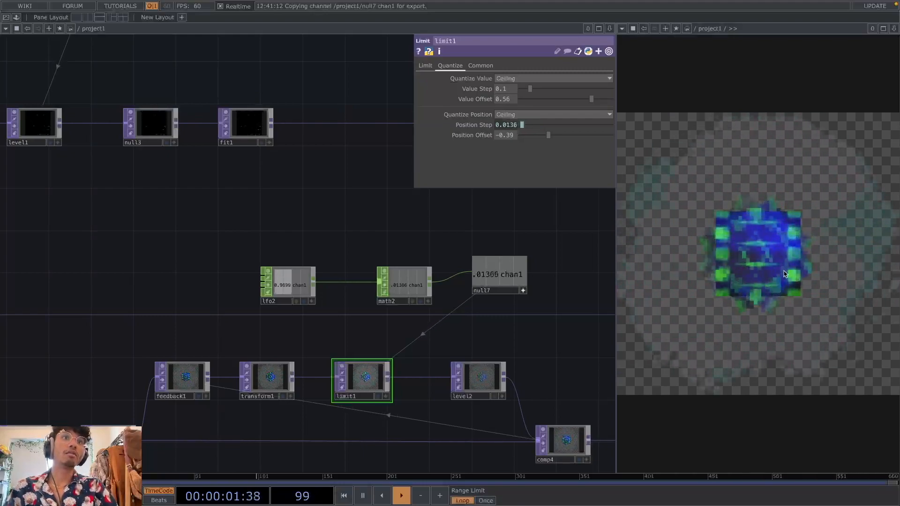
pyautogui.scroll(-5, 468, 368)
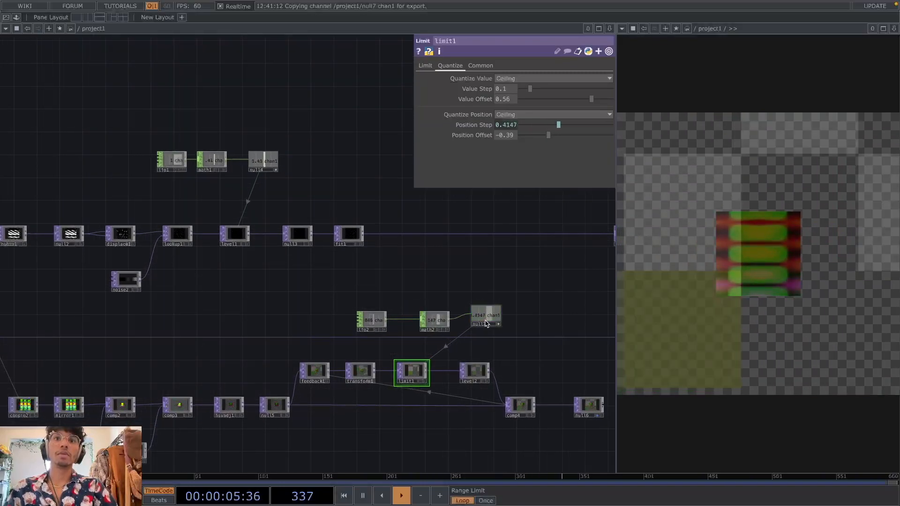
pyautogui.scroll(-3, 522, 348)
pyautogui.moveTo(509, 353); pyautogui.dragTo(373, 357)
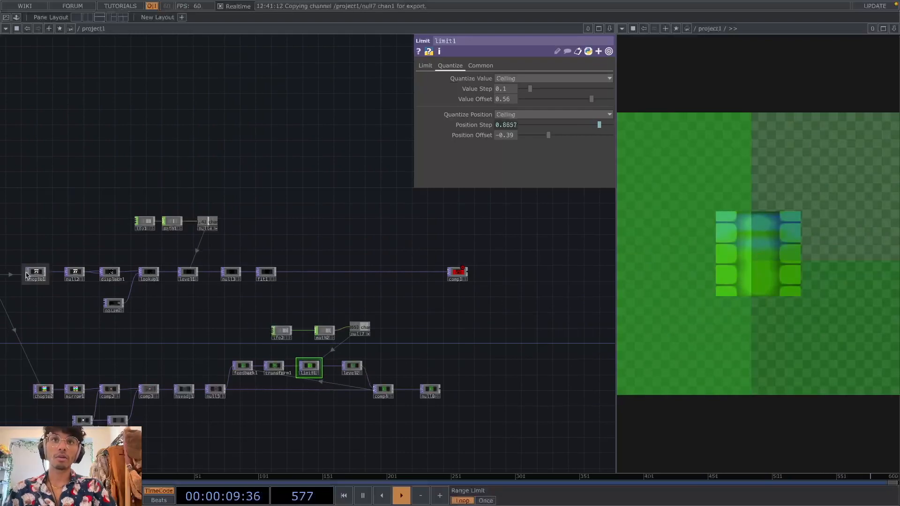
pyautogui.scroll(4, 471, 339)
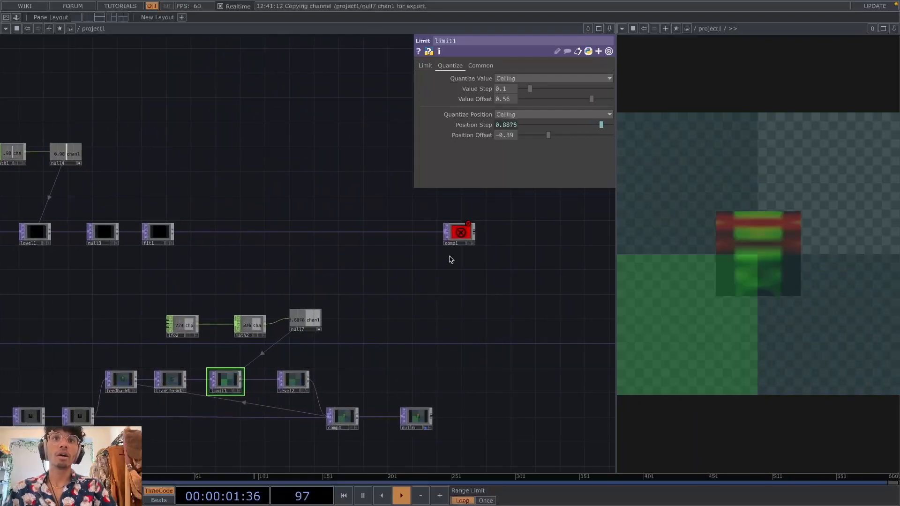
pyautogui.click(458, 230)
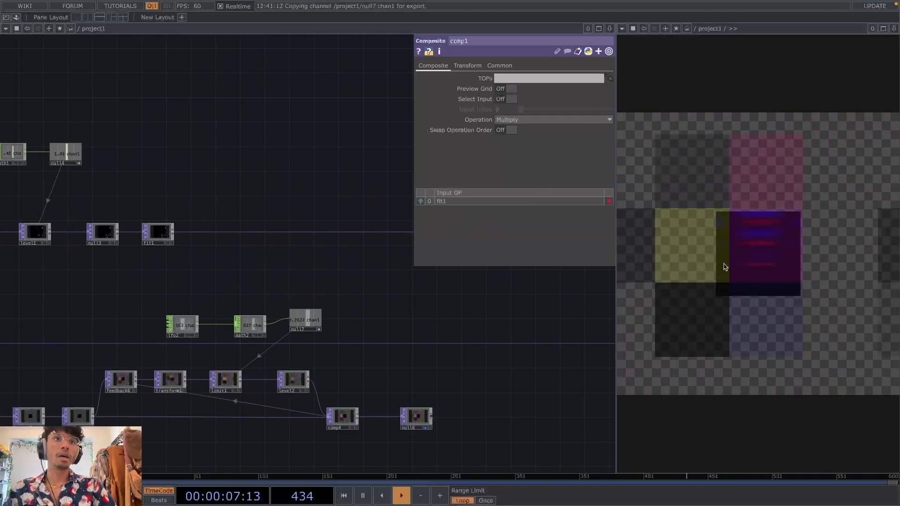
pyautogui.click(508, 120)
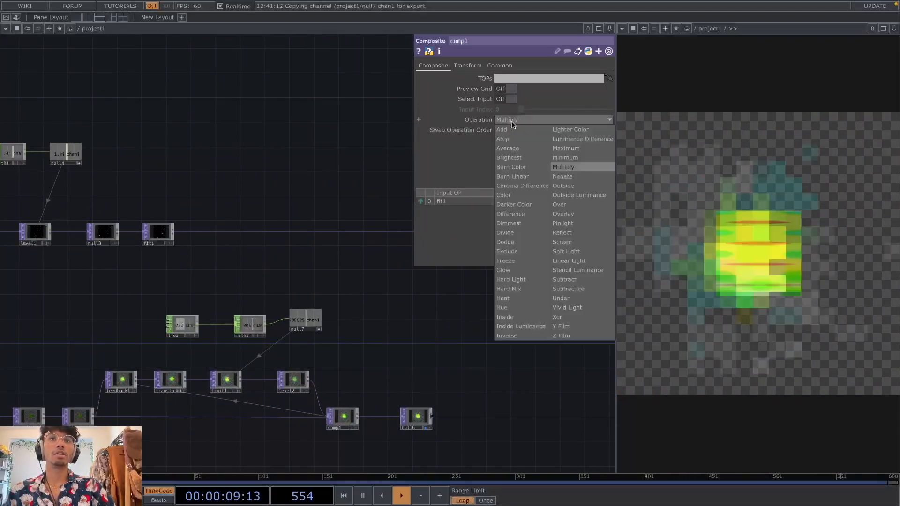
pyautogui.click(559, 205)
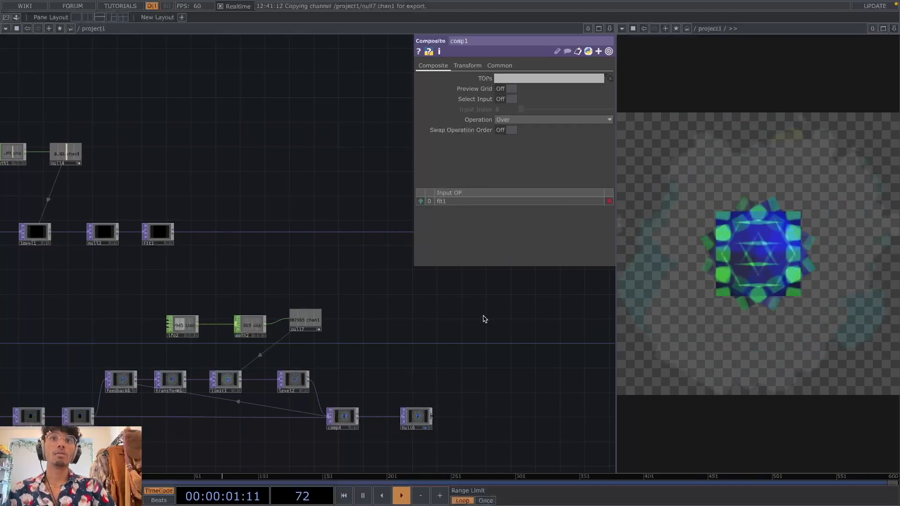
pyautogui.press('p')
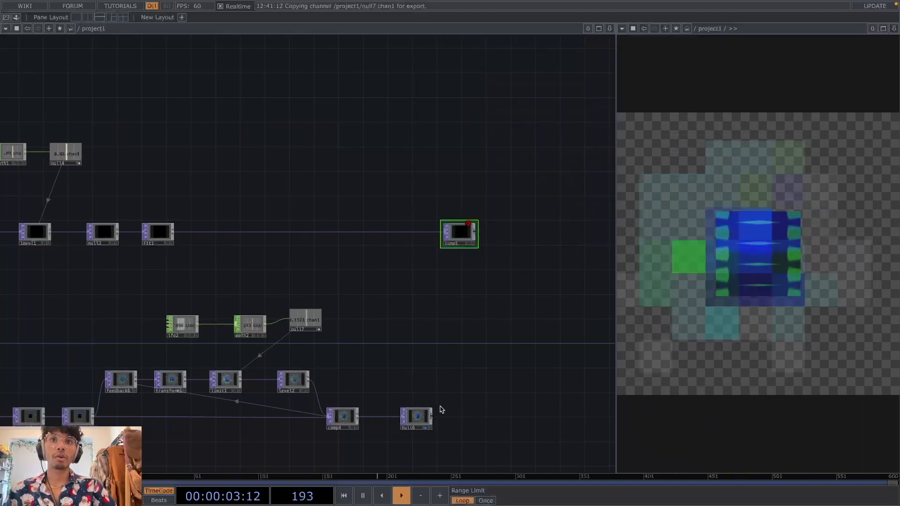
pyautogui.moveTo(433, 419); pyautogui.dragTo(445, 238)
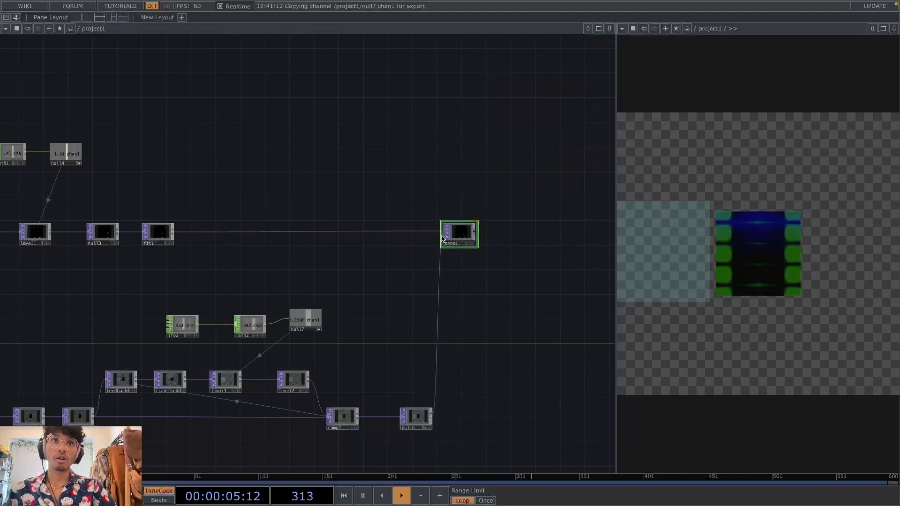
# Step: Preview the Over Composite TOP instead of the feedback branch's Null TOP and move null6 above fit1 in its input order
pyautogui.click(427, 428)
pyautogui.click(470, 244)
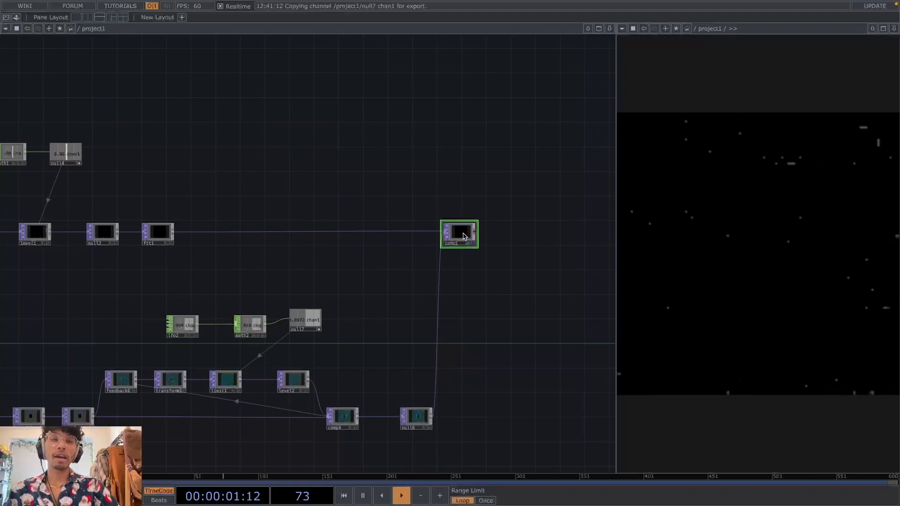
pyautogui.press('p')
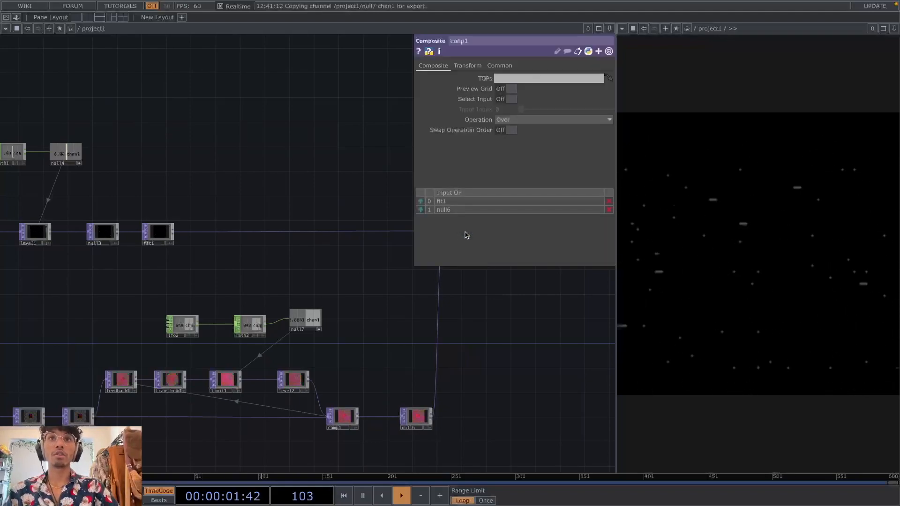
pyautogui.click(419, 211)
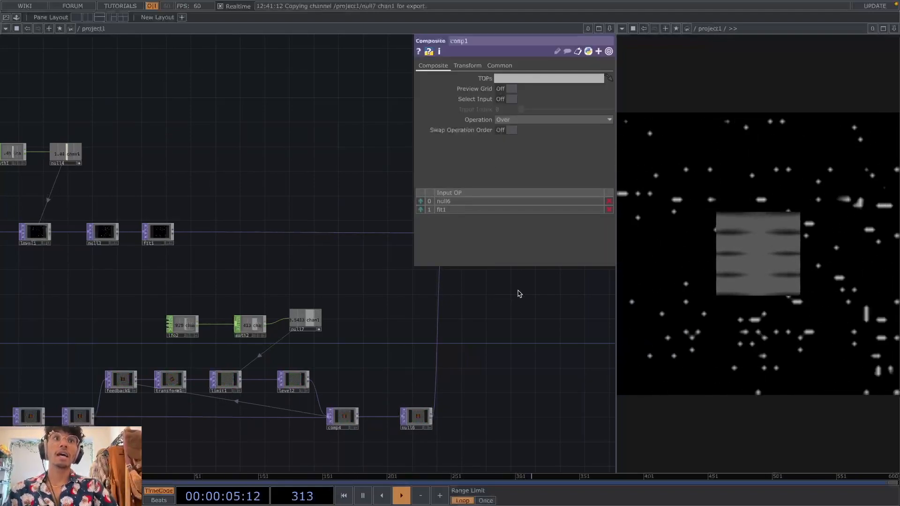
pyautogui.press('p')
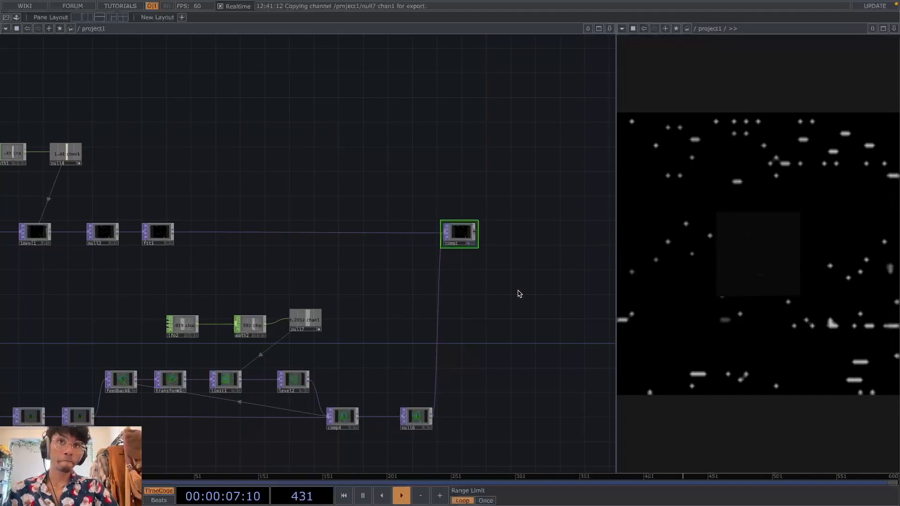
# Step: Set the Pixel Format of the final Composite TOP to 32-bit float (RGBA)
pyautogui.scroll(3, 466, 274)
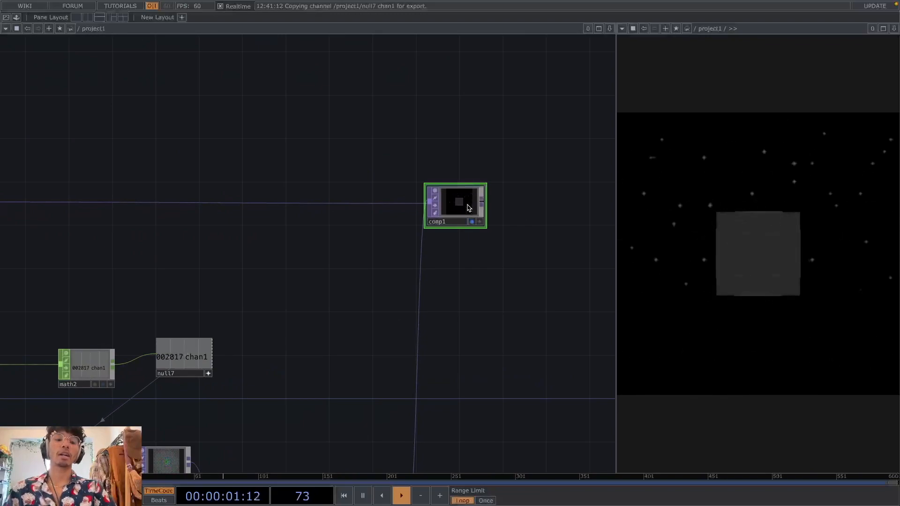
pyautogui.press('p')
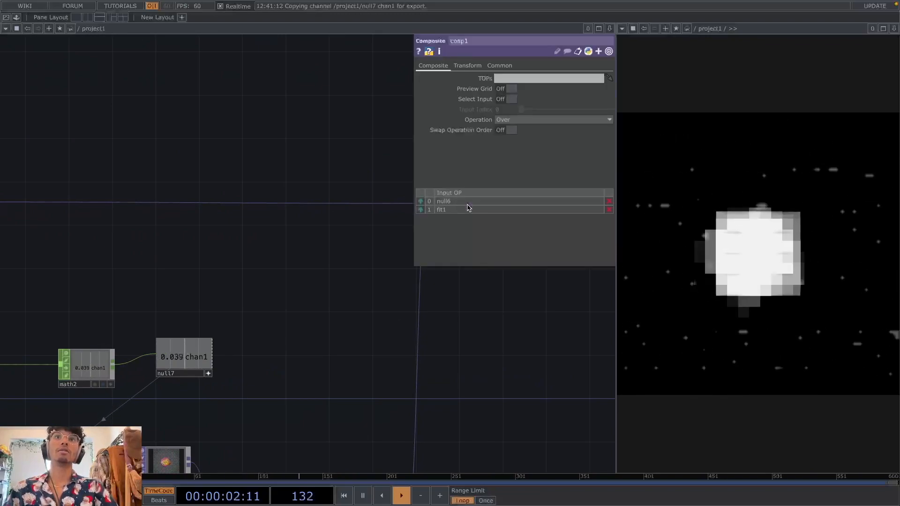
pyautogui.click(498, 67)
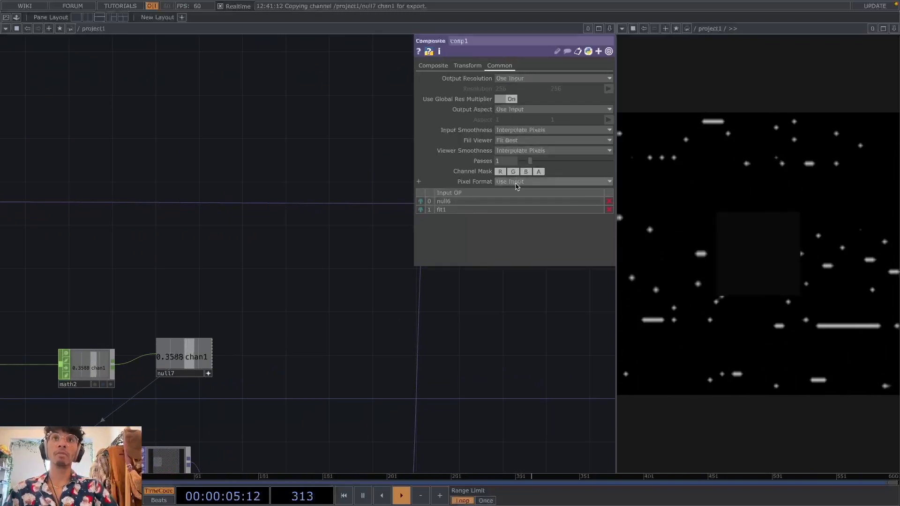
pyautogui.moveTo(462, 347); pyautogui.dragTo(445, 404)
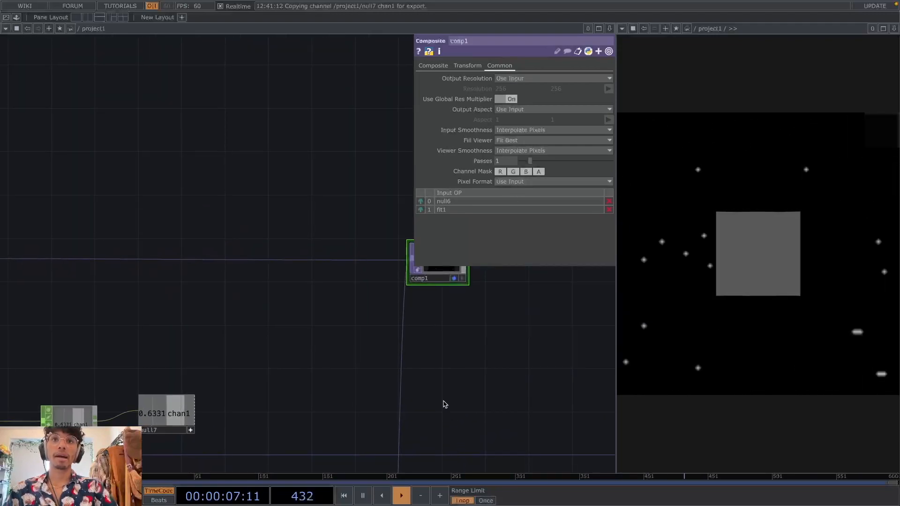
pyautogui.click(507, 183)
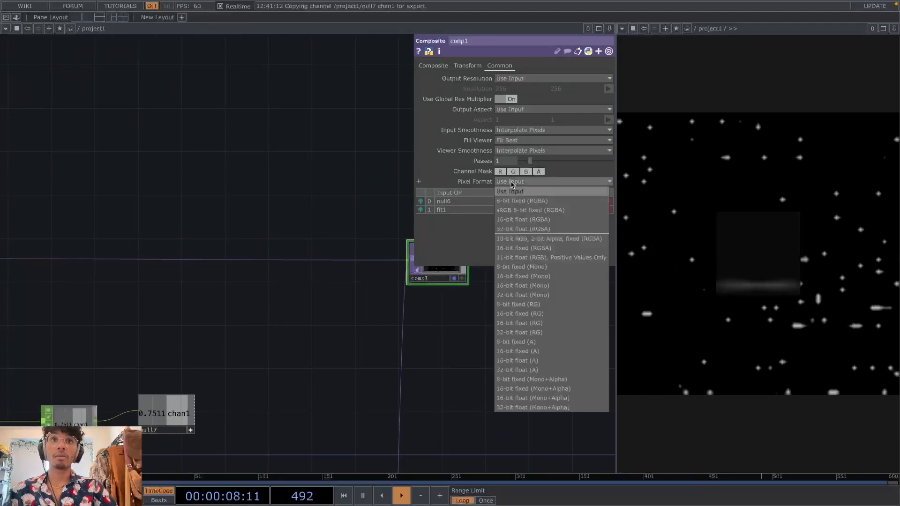
pyautogui.click(515, 229)
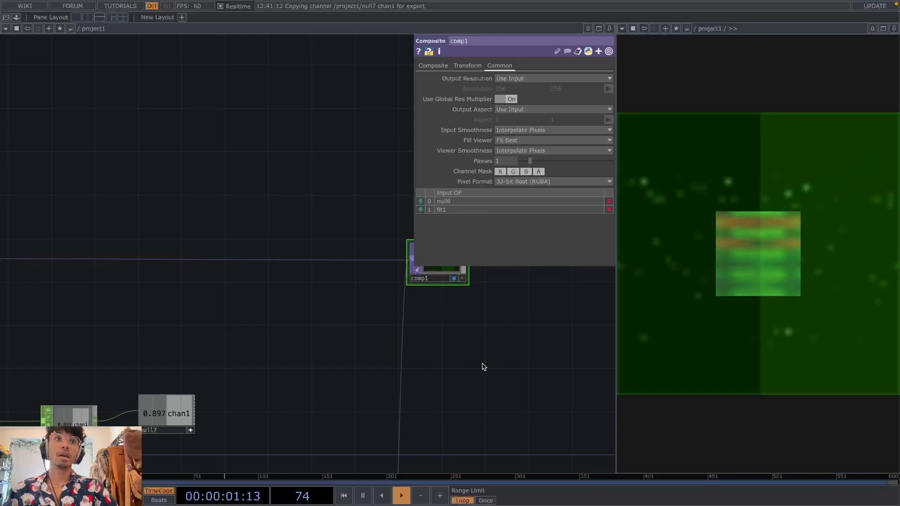
pyautogui.click(484, 367)
# Step: Widen the output preview pane beside the network editor
pyautogui.scroll(-2, 492, 372)
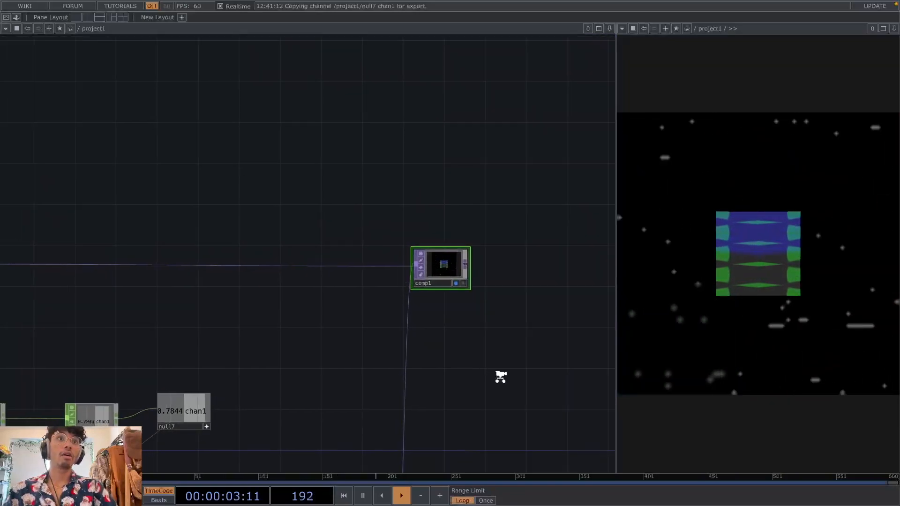
pyautogui.moveTo(603, 279); pyautogui.dragTo(534, 302)
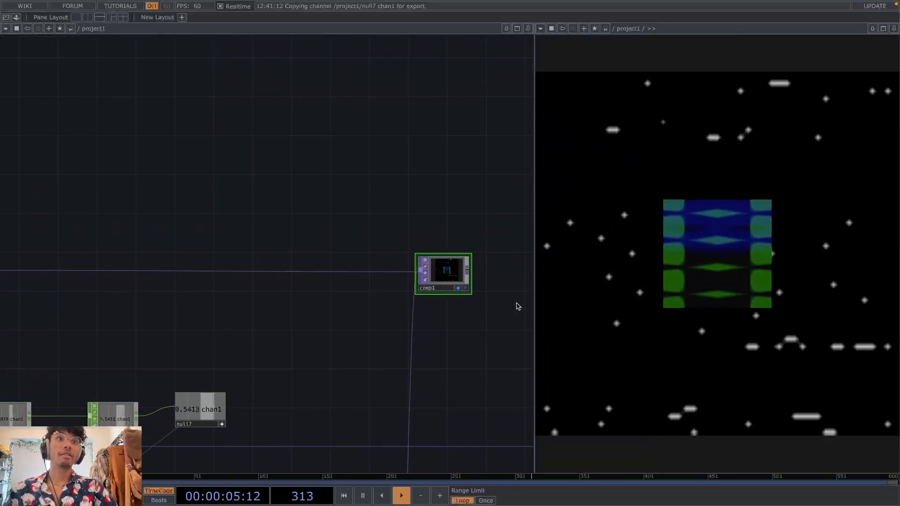
pyautogui.moveTo(400, 346); pyautogui.dragTo(310, 350)
pyautogui.scroll(-3, 386, 311)
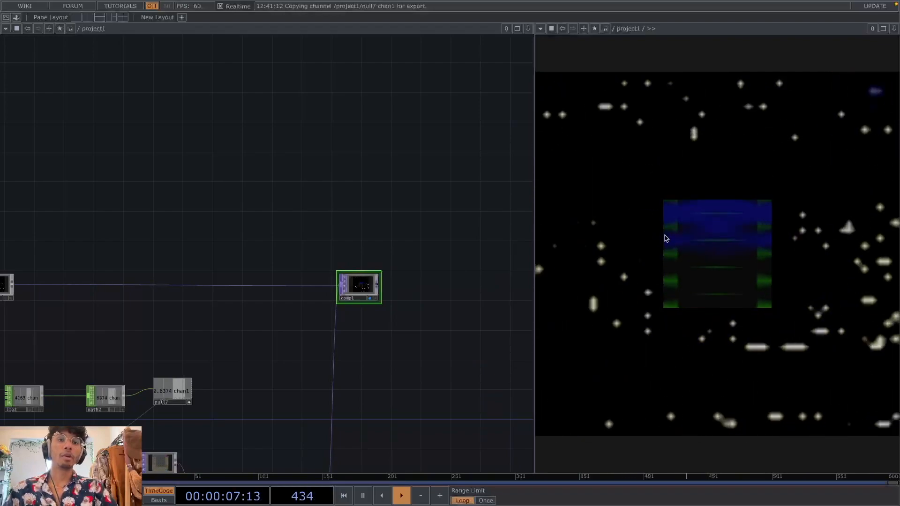
# Step: Add a Null TOP after the final Composite TOP
pyautogui.scroll(-1, 372, 307)
pyautogui.press('Tab')
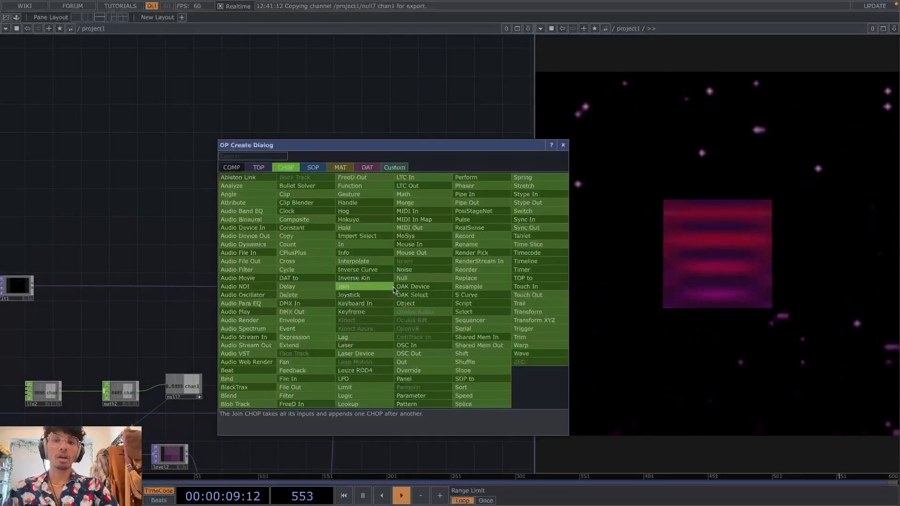
pyautogui.press('Tab')
pyautogui.press('Tab')
pyautogui.press('Tab')
pyautogui.press('Tab')
pyautogui.press('Tab')
pyautogui.write('null')
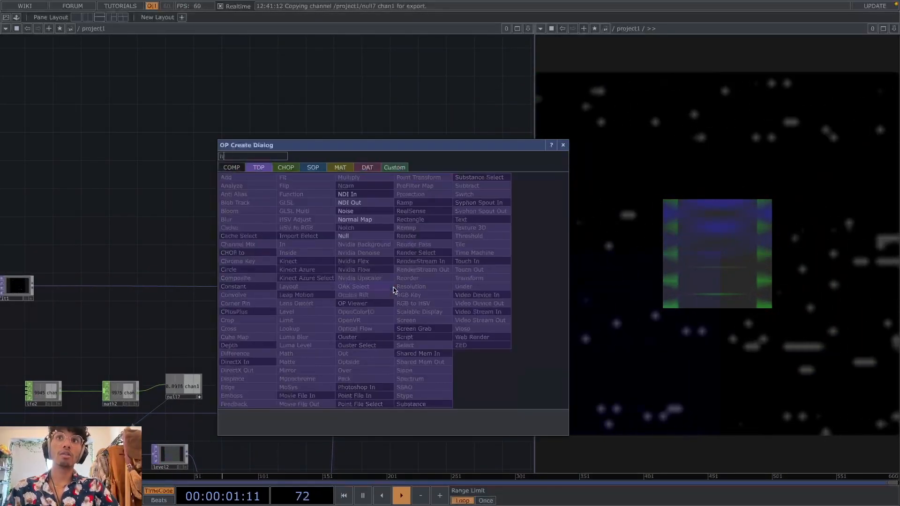
pyautogui.press('Return')
pyautogui.click(393, 288)
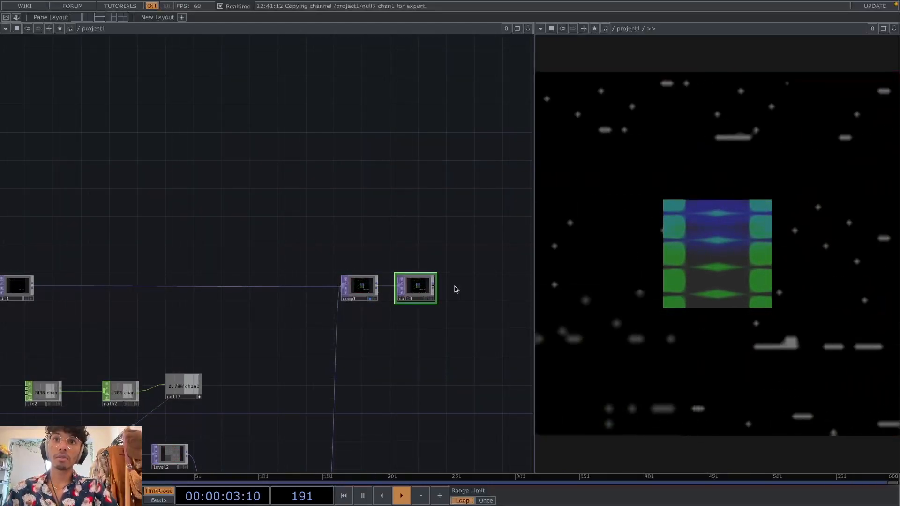
# Step: Add an Out TOP after the new Null TOP as the project's final output
pyautogui.press('Tab')
pyautogui.write('out')
pyautogui.press('Return')
pyautogui.click(476, 283)
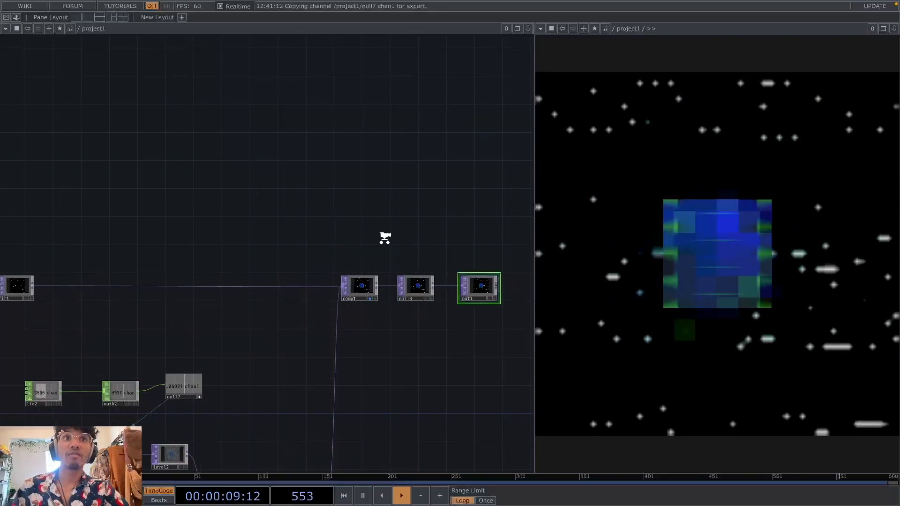
# Step: Run the project in Perform mode, view the output in full screen, and return to the network editor
pyautogui.scroll(-3, 382, 197)
pyautogui.click(6, 17)
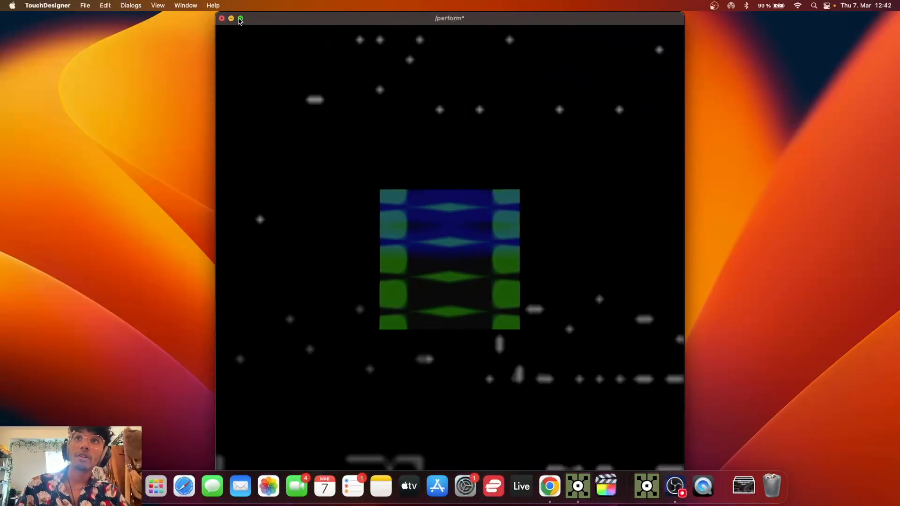
pyautogui.click(239, 19)
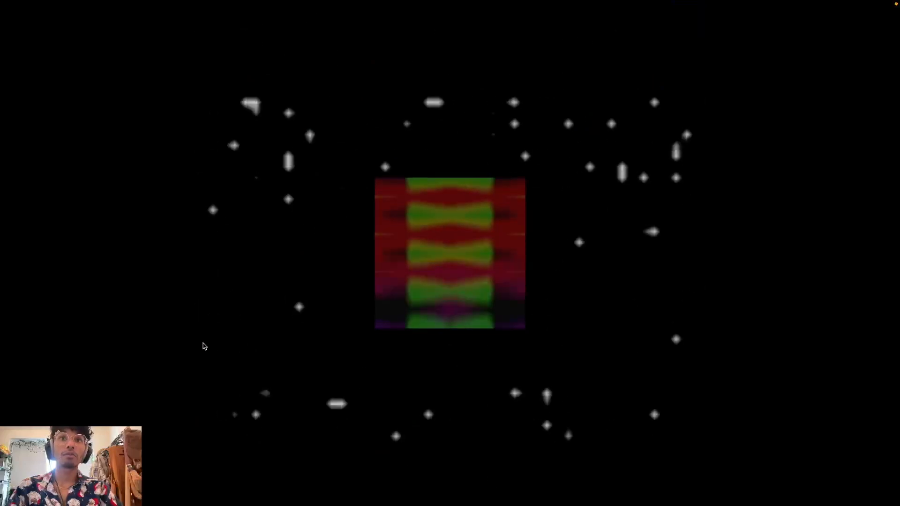
pyautogui.press('Escape')
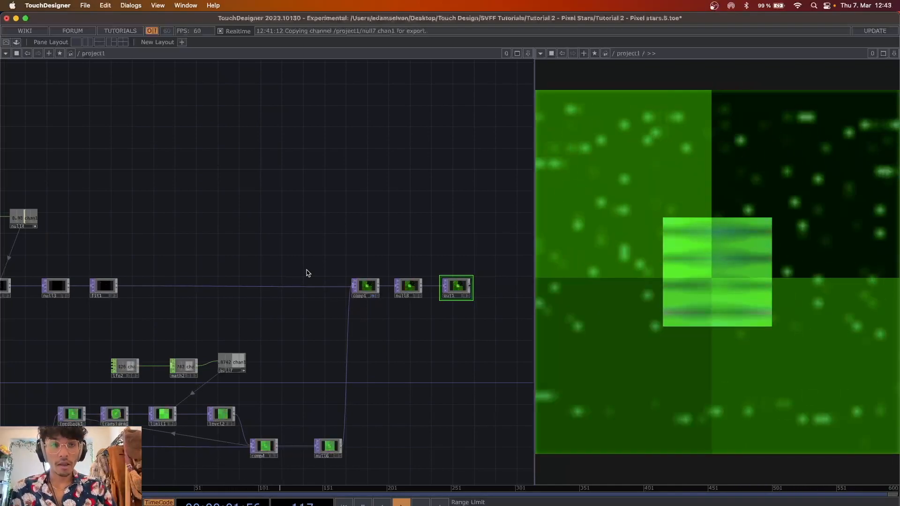
pyautogui.scroll(-5, 305, 267)
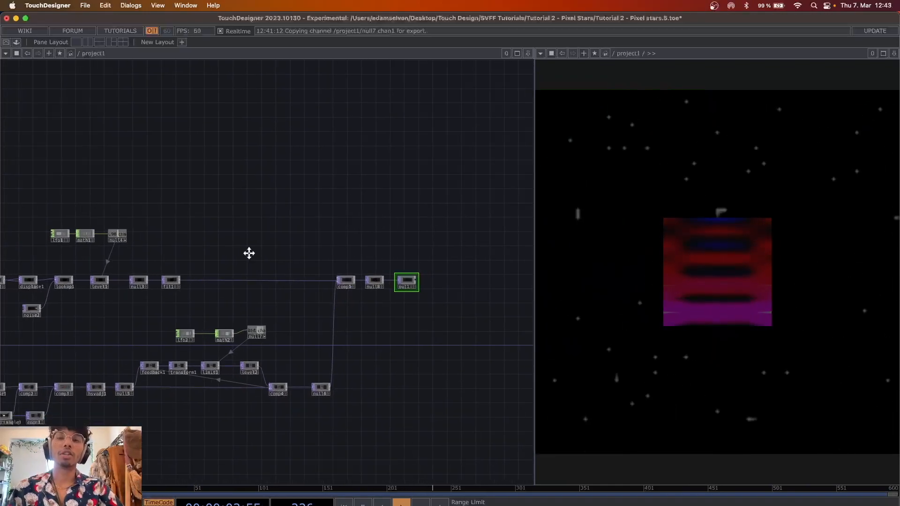
pyautogui.scroll(-4, 250, 282)
pyautogui.moveTo(302, 337); pyautogui.dragTo(489, 361)
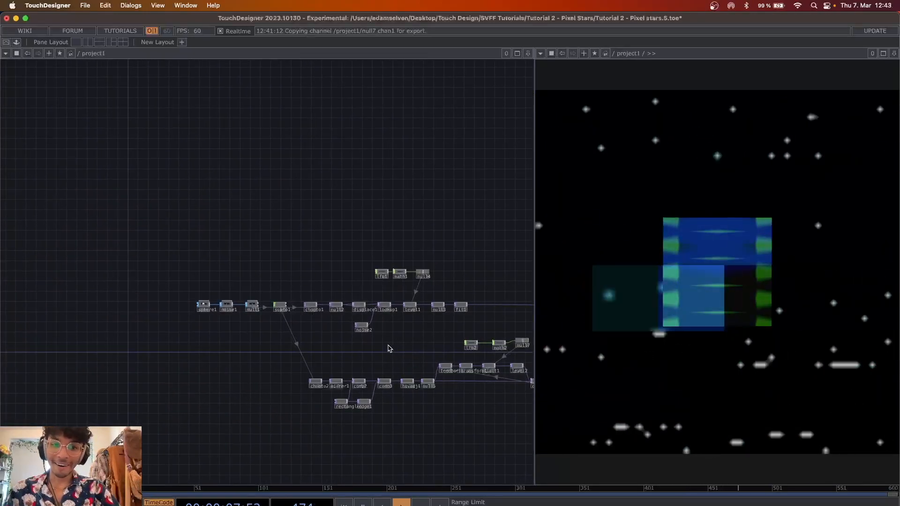
pyautogui.scroll(-1, 388, 346)
pyautogui.scroll(-1, 388, 346)
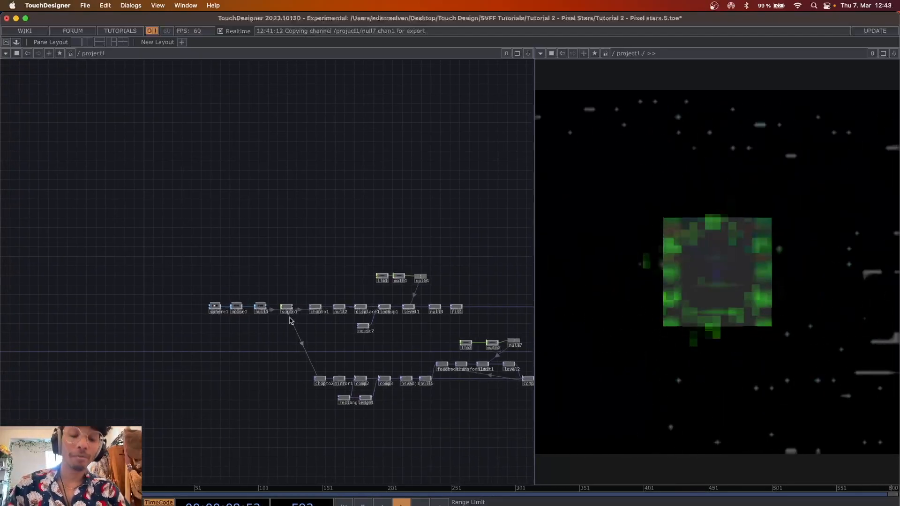